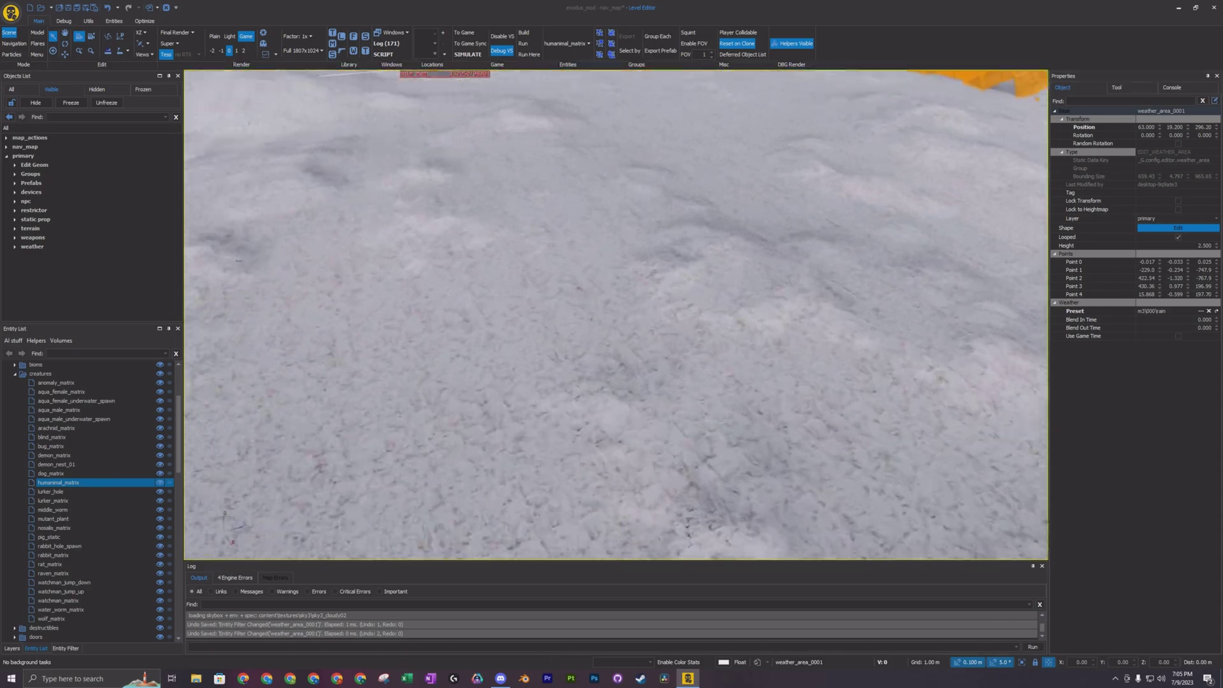
Step: Collapse the creatures and prefabs folders in the entity list and look through the remaining entity types
{"action": "right_click_drag", "start_coordinate": [615, 315], "coordinate": [576, 290]}
{"action": "left_click", "coordinate": [14, 374]}
{"action": "scroll", "coordinate": [26, 395], "scroll_direction": "up", "scroll_amount": 4}
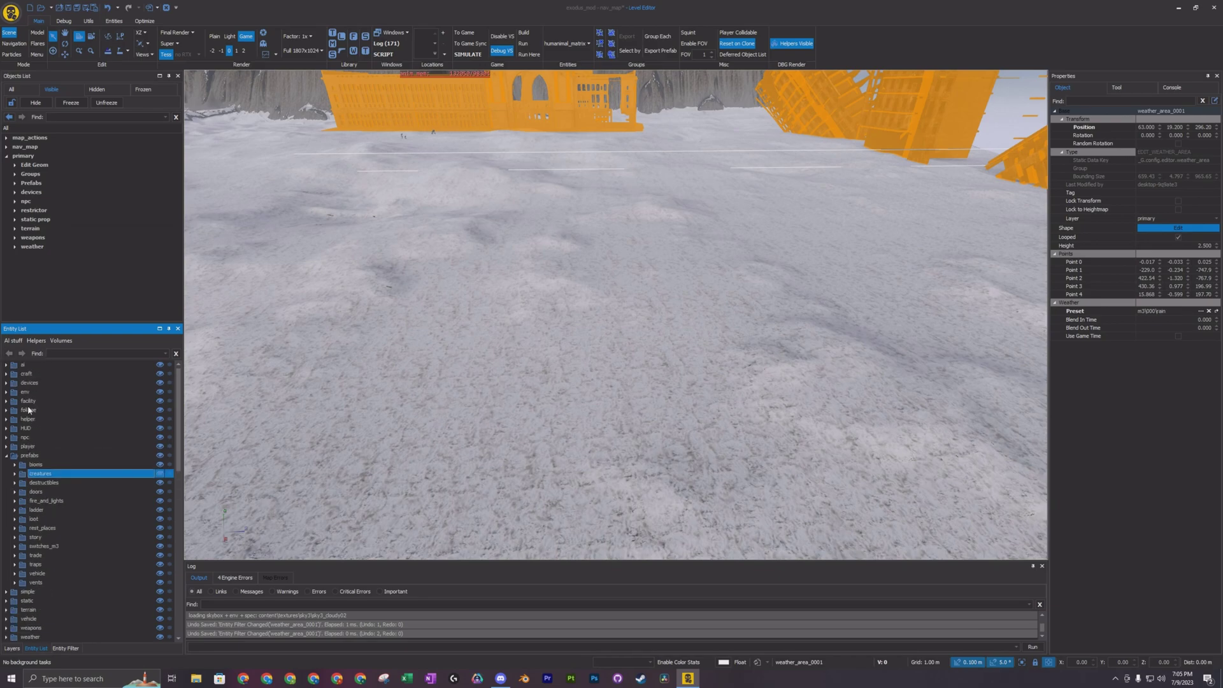
{"action": "left_click", "coordinate": [6, 455]}
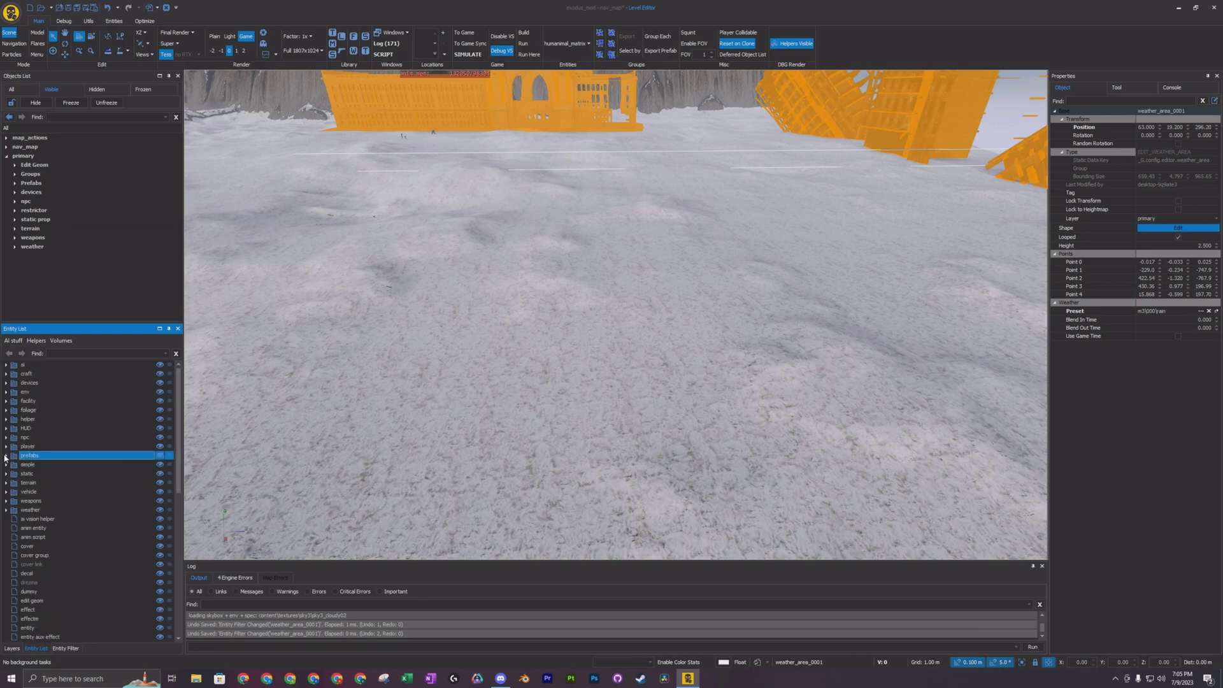
{"action": "left_click", "coordinate": [6, 510]}
{"action": "left_click", "coordinate": [7, 511]}
{"action": "scroll", "coordinate": [56, 538], "scroll_direction": "down", "scroll_amount": 13}
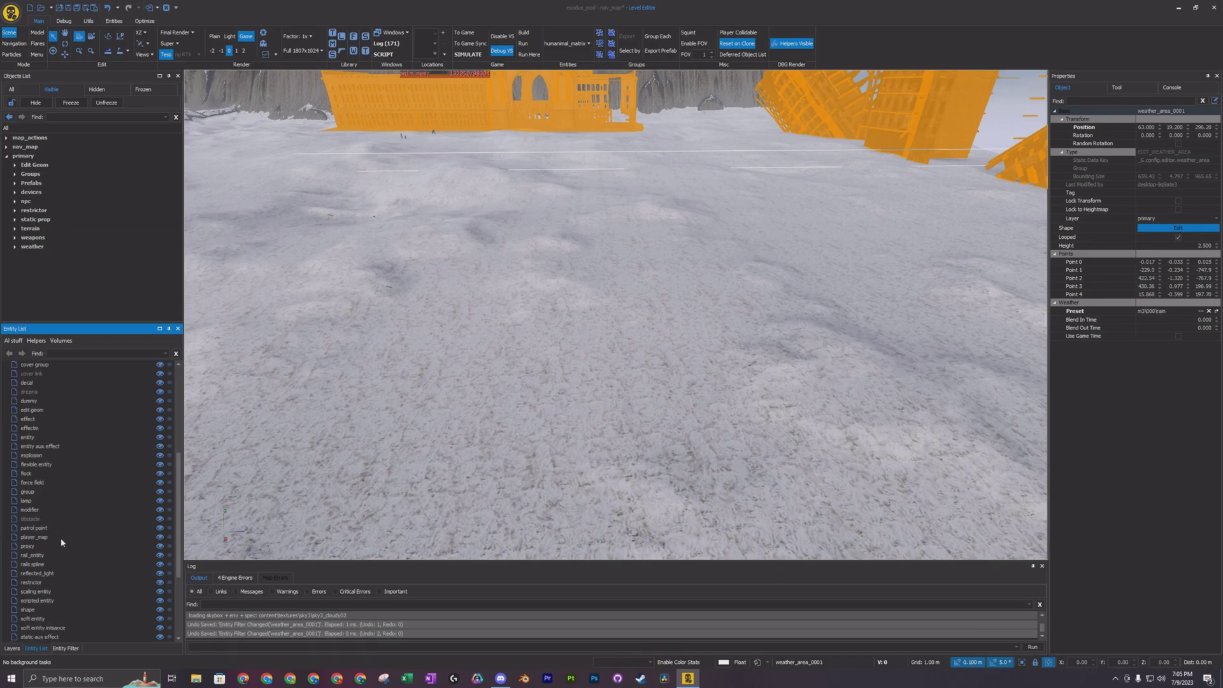
{"action": "scroll", "coordinate": [53, 537], "scroll_direction": "up", "scroll_amount": 12}
{"action": "scroll", "coordinate": [49, 537], "scroll_direction": "up", "scroll_amount": 1}
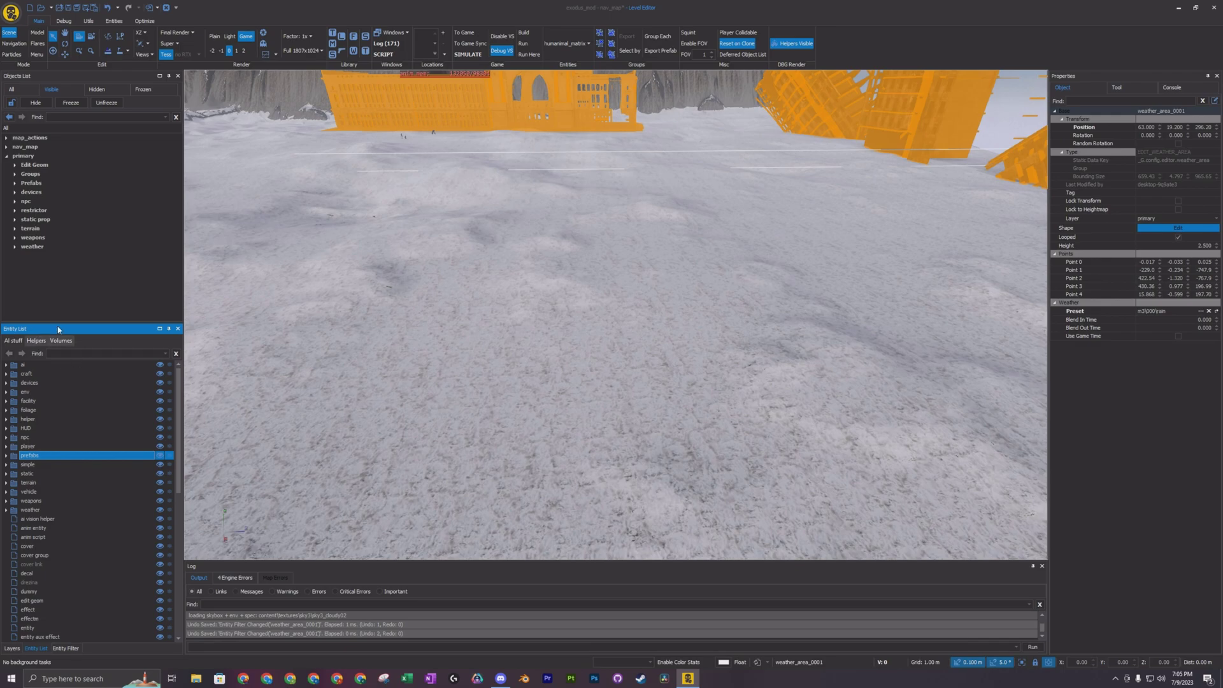
Step: Show the level's layers and select the primary layer
{"action": "left_click", "coordinate": [11, 648]}
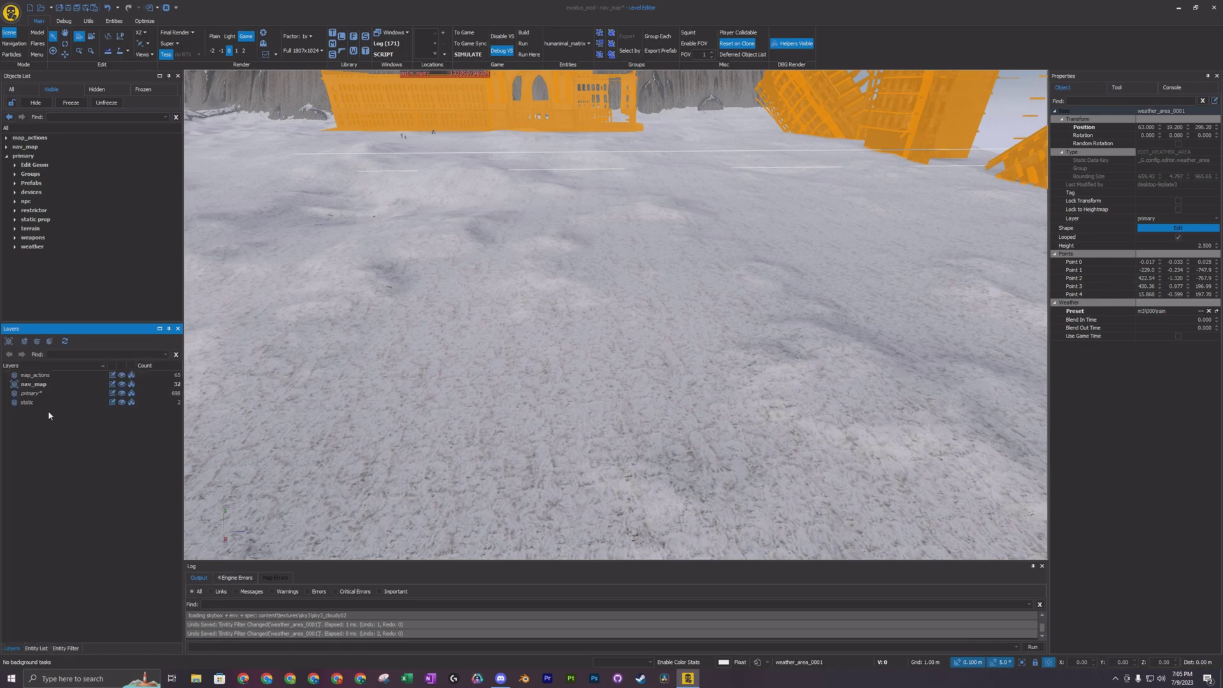
{"action": "left_click", "coordinate": [37, 394]}
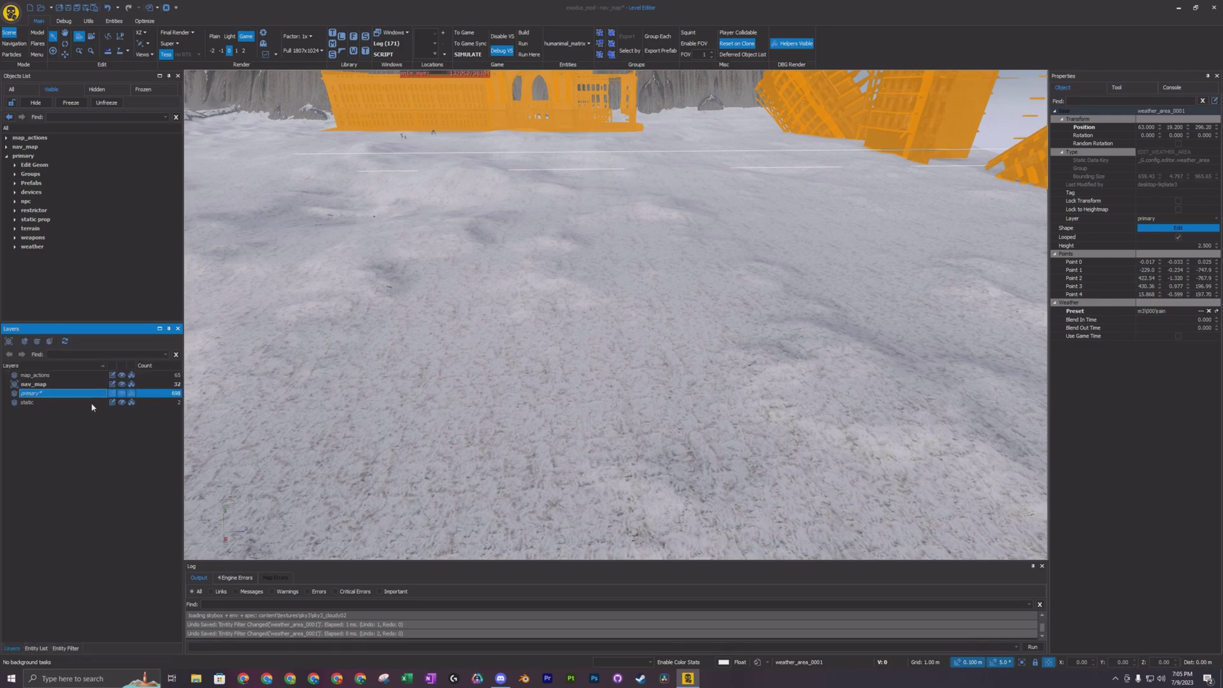
{"action": "left_click", "coordinate": [40, 402]}
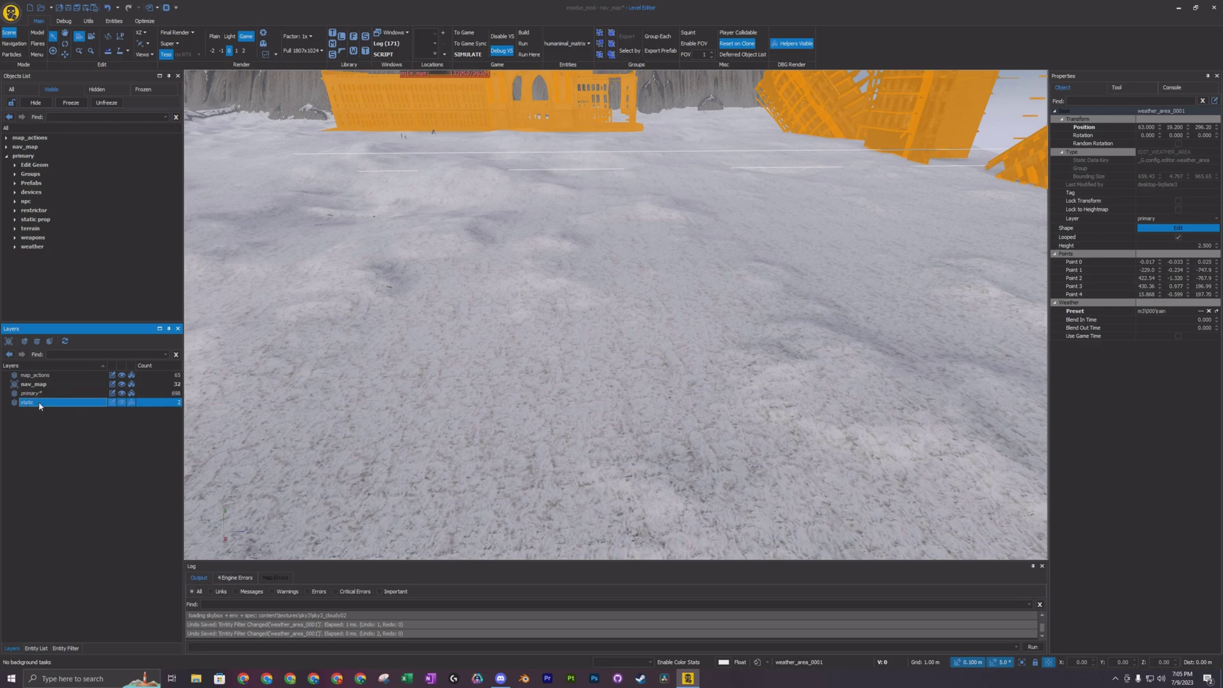
{"action": "left_click", "coordinate": [63, 393]}
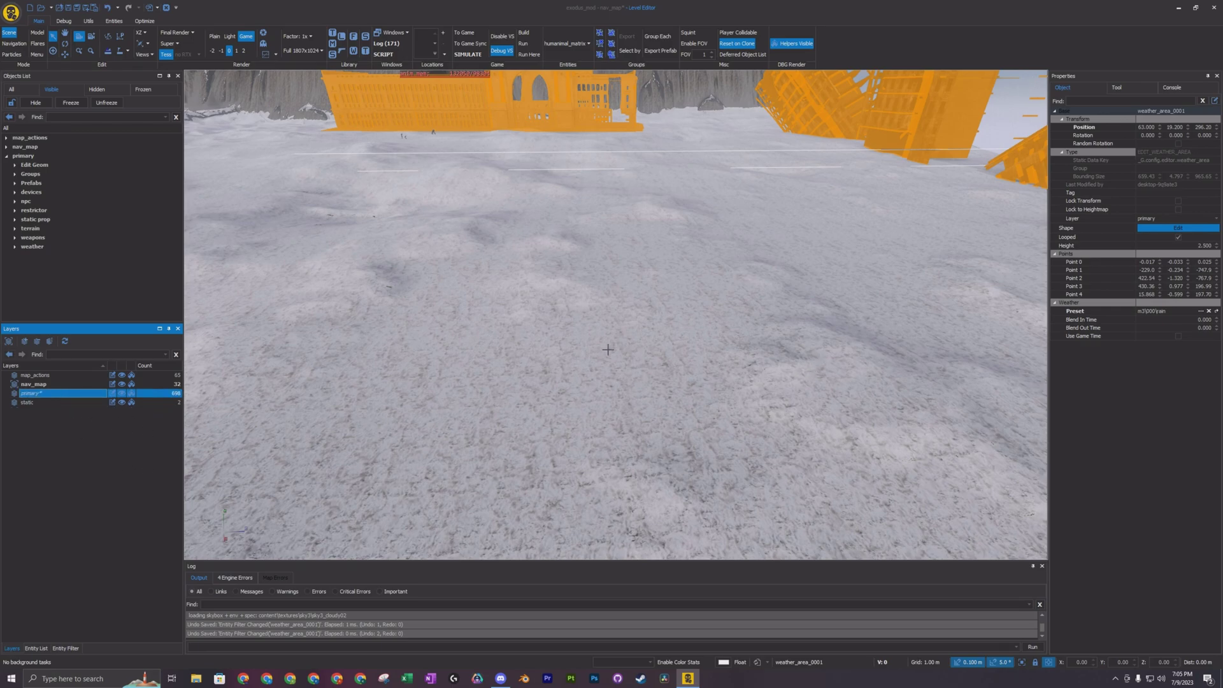
{"action": "right_click_drag", "start_coordinate": [602, 344], "coordinate": [606, 351]}
{"action": "right_click_drag", "start_coordinate": [724, 290], "coordinate": [407, 242]}
{"action": "right_click_drag", "start_coordinate": [616, 315], "coordinate": [242, 395]}
{"action": "right_click_drag", "start_coordinate": [746, 195], "coordinate": [676, 248]}
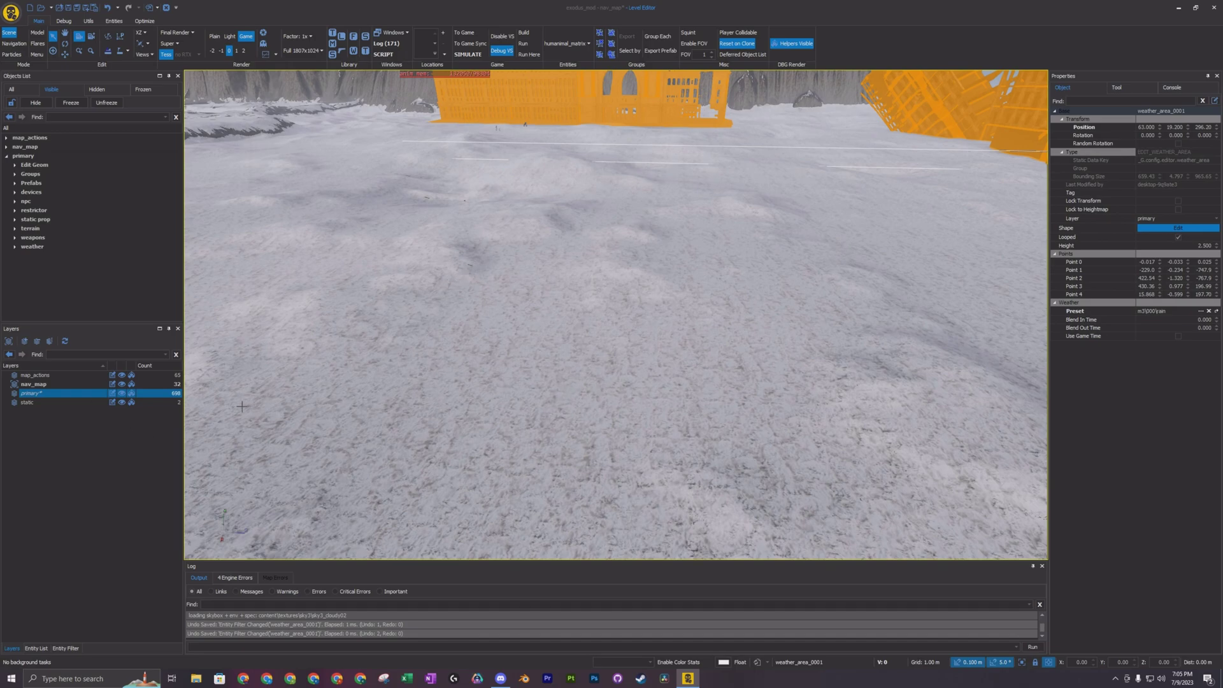
{"action": "right_click_drag", "start_coordinate": [483, 388], "coordinate": [482, 388]}
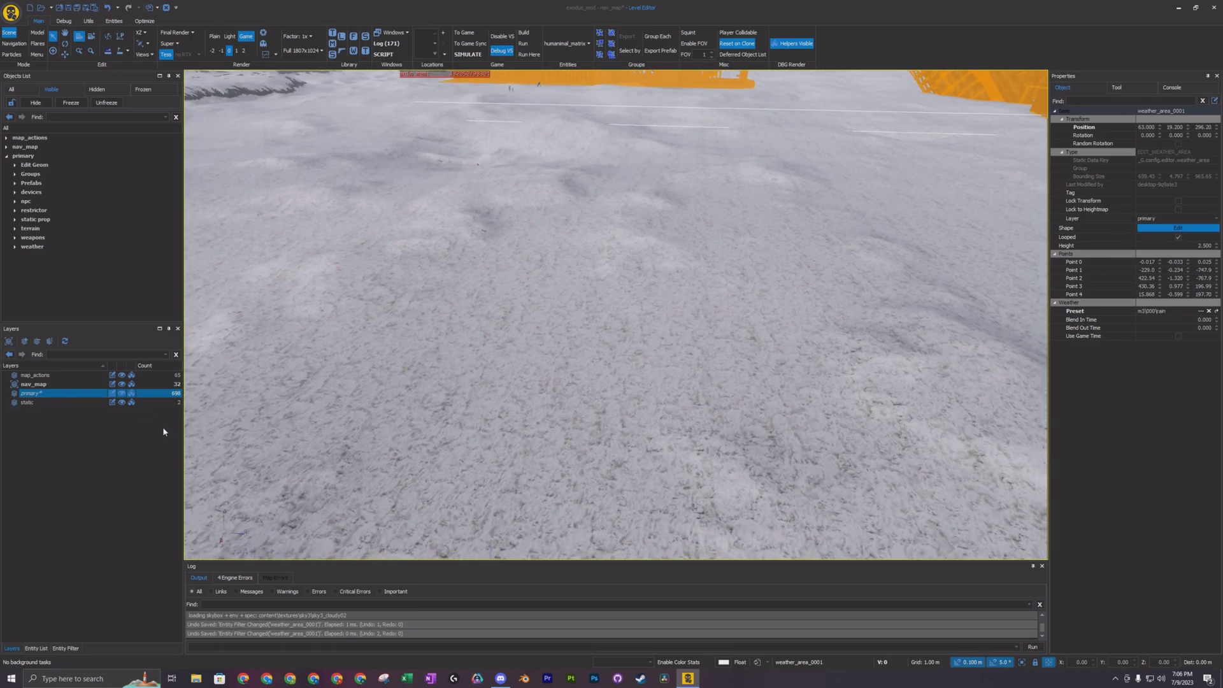
{"action": "right_click_drag", "start_coordinate": [594, 382], "coordinate": [513, 396]}
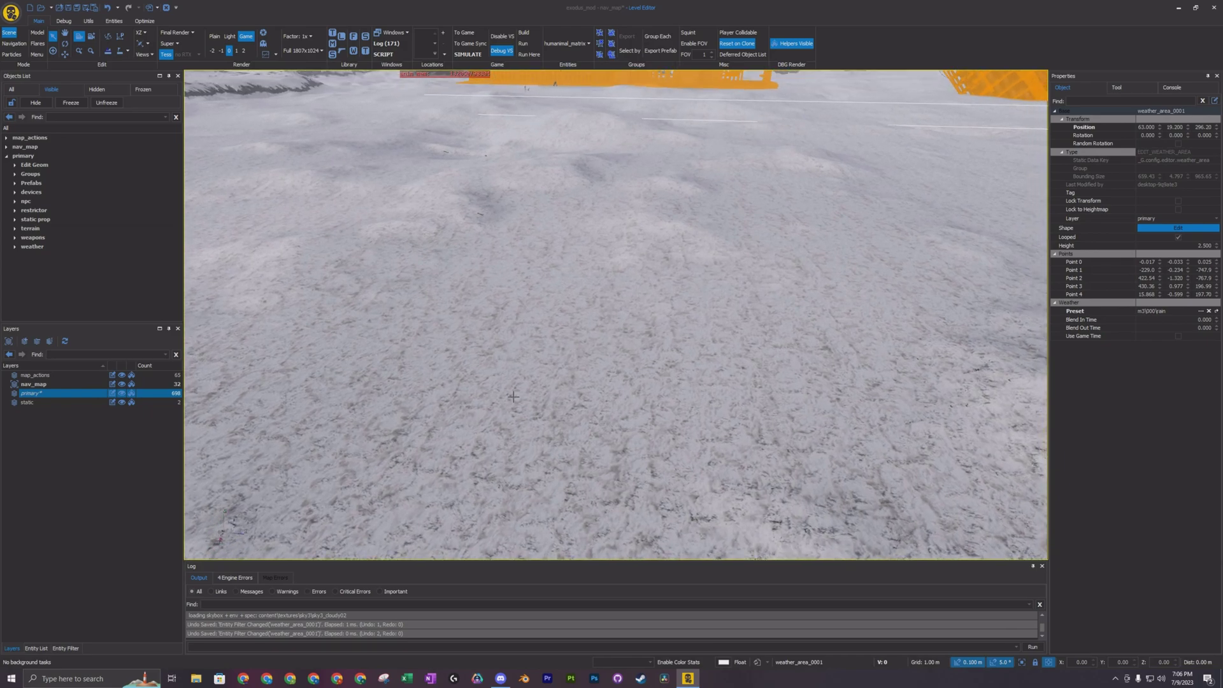
Step: Create a new layer named city and select it
{"action": "right_click", "coordinate": [88, 496]}
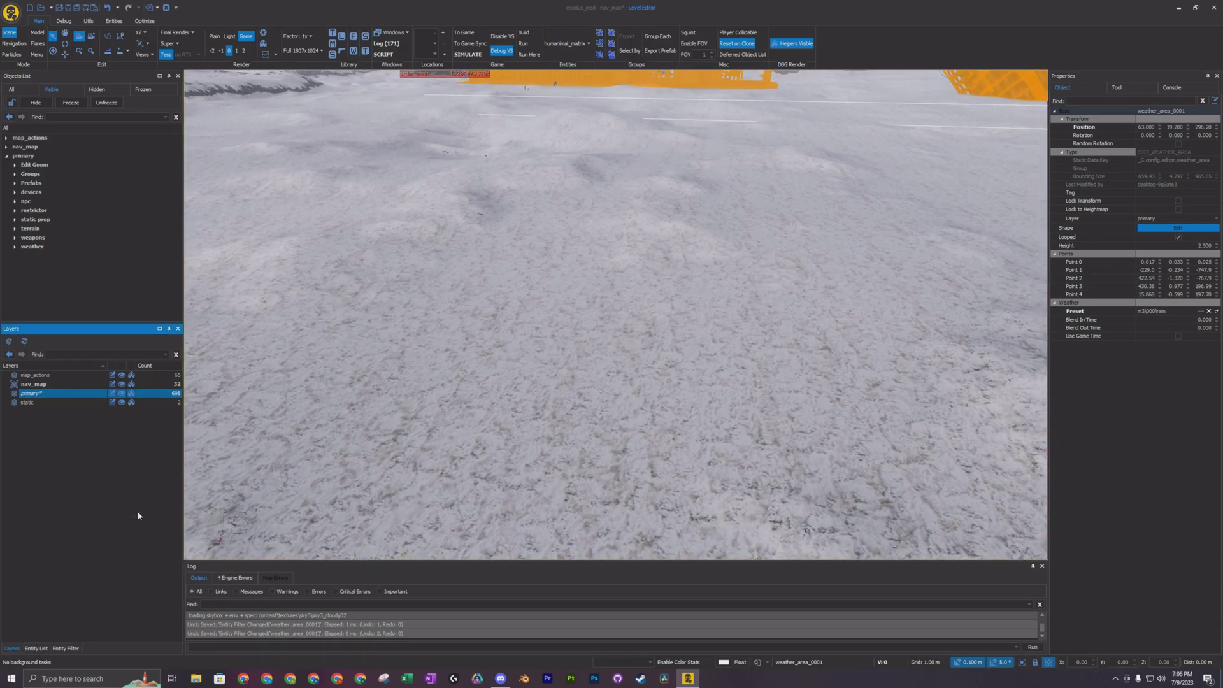
{"action": "left_click", "coordinate": [138, 513]}
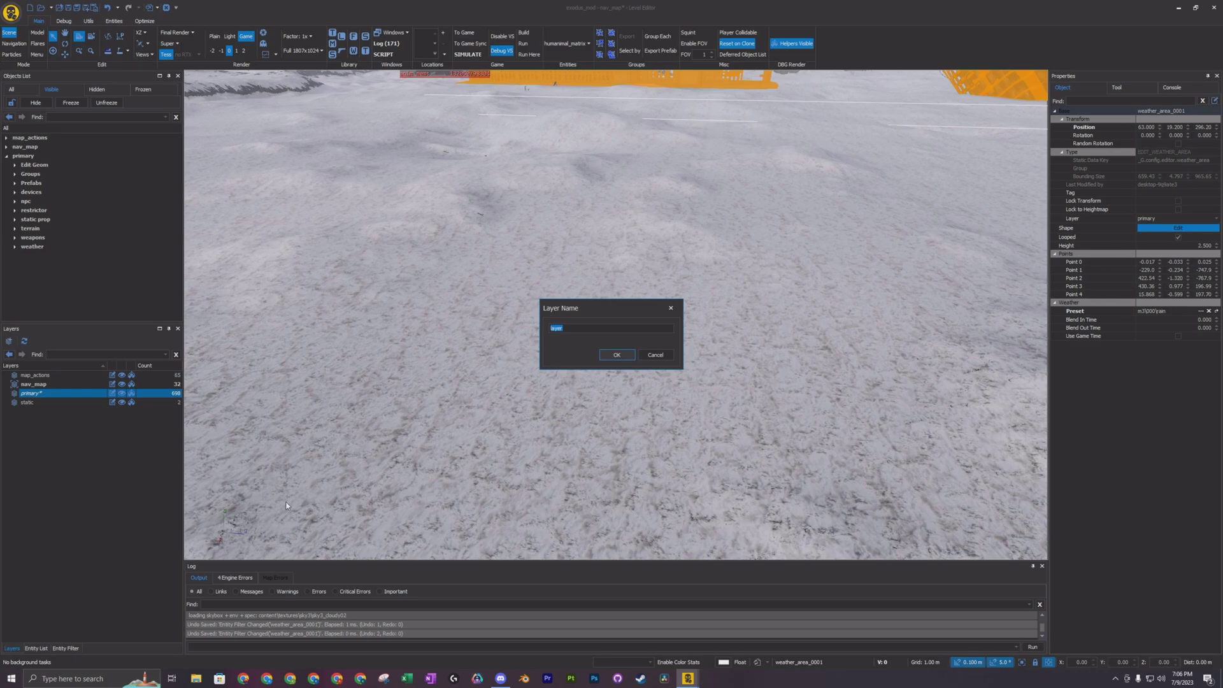
{"action": "type", "text": "city"}
{"action": "left_click", "coordinate": [617, 355]}
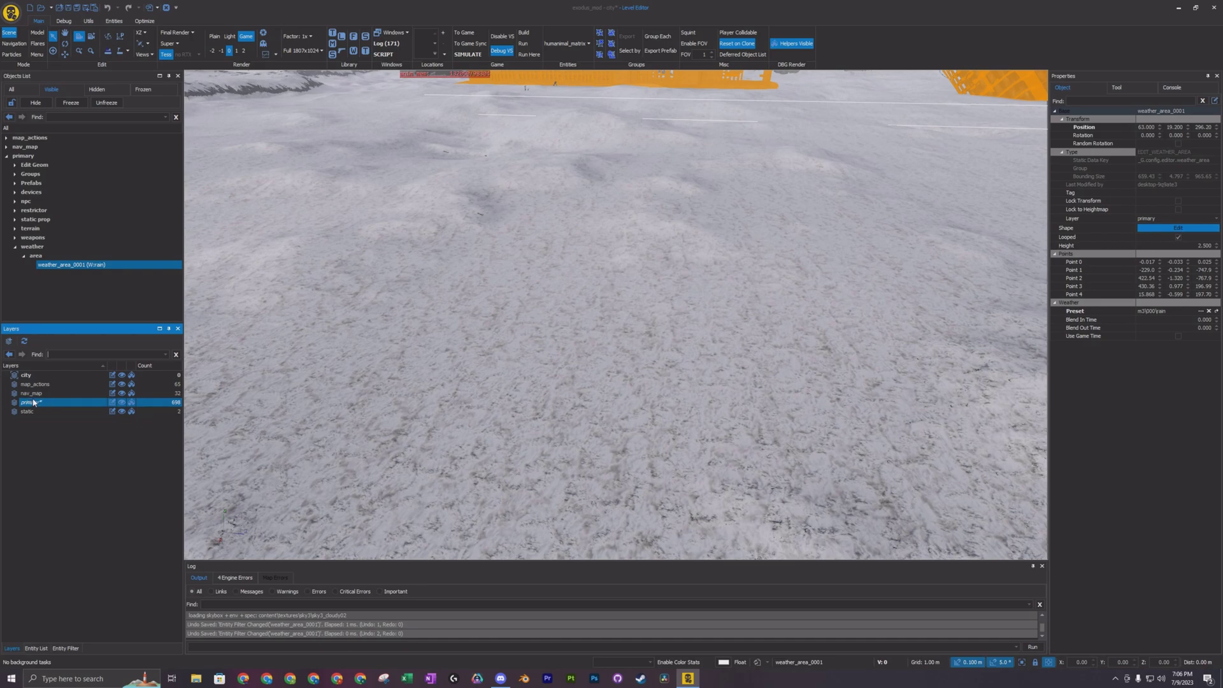
{"action": "left_click", "coordinate": [29, 375]}
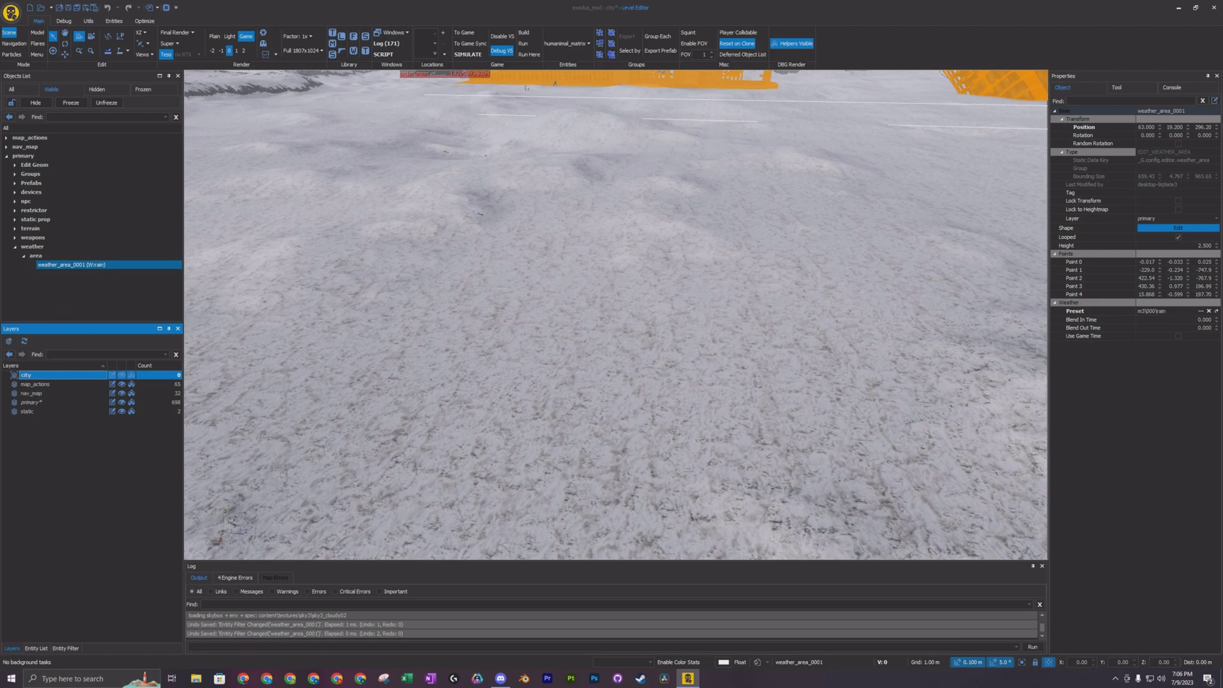
Step: Place a static prop entity on the open snowy ground in front of the buildings
{"action": "mouse_move", "coordinate": [358, 364]}
{"action": "right_mouse_down"}
{"action": "mouse_move", "coordinate": [370, 355]}
{"action": "mouse_move", "coordinate": [370, 366]}
{"action": "right_mouse_up"}
{"action": "left_click", "coordinate": [36, 648]}
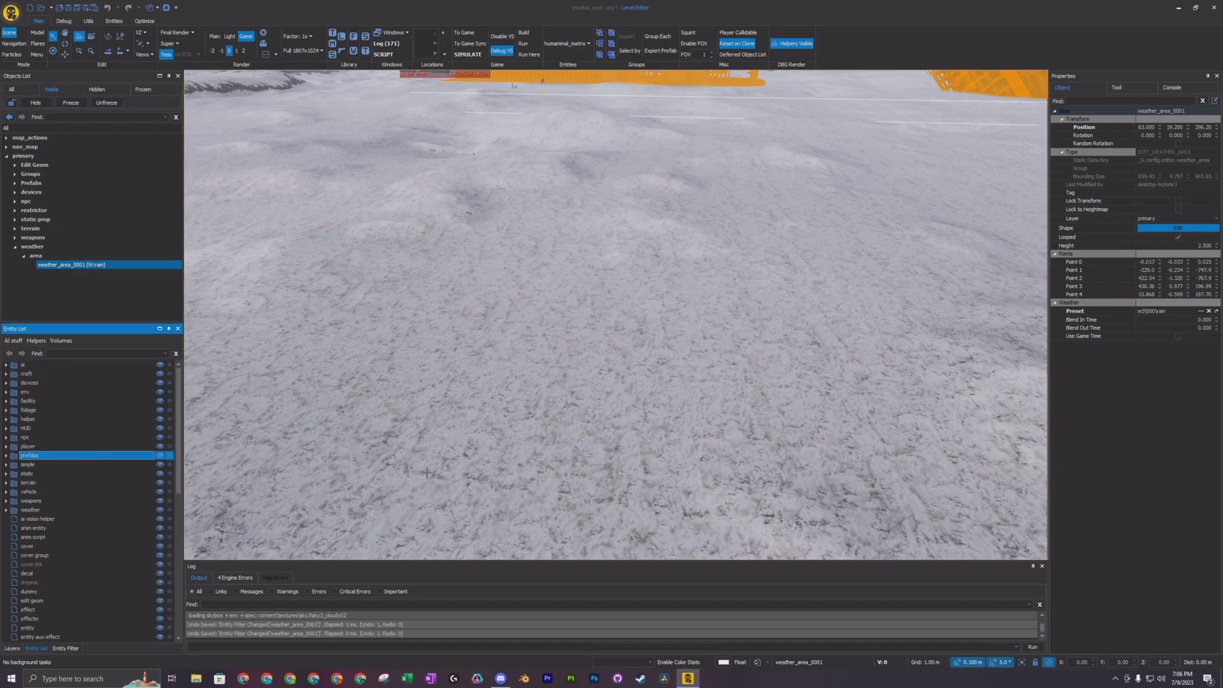
{"action": "mouse_move", "coordinate": [564, 443]}
{"action": "right_mouse_down"}
{"action": "mouse_move", "coordinate": [572, 420]}
{"action": "mouse_move", "coordinate": [553, 446]}
{"action": "right_mouse_up"}
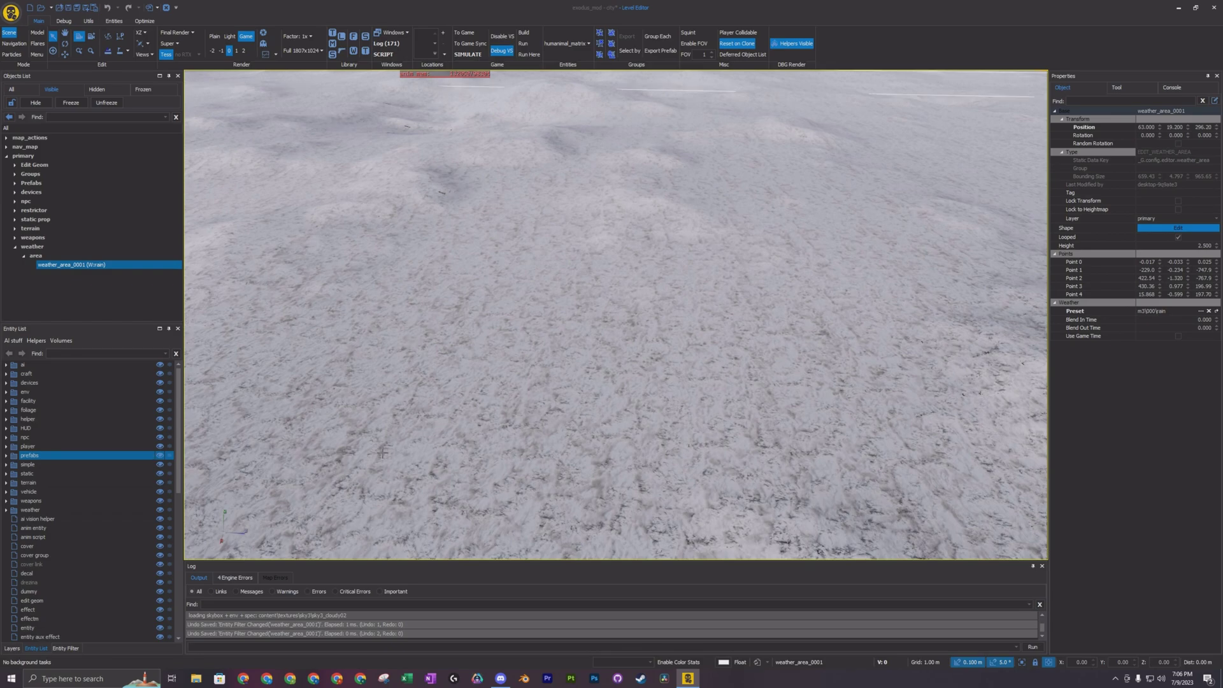
{"action": "mouse_move", "coordinate": [382, 452]}
{"action": "right_mouse_down"}
{"action": "mouse_move", "coordinate": [383, 425]}
{"action": "mouse_move", "coordinate": [384, 451]}
{"action": "right_mouse_up"}
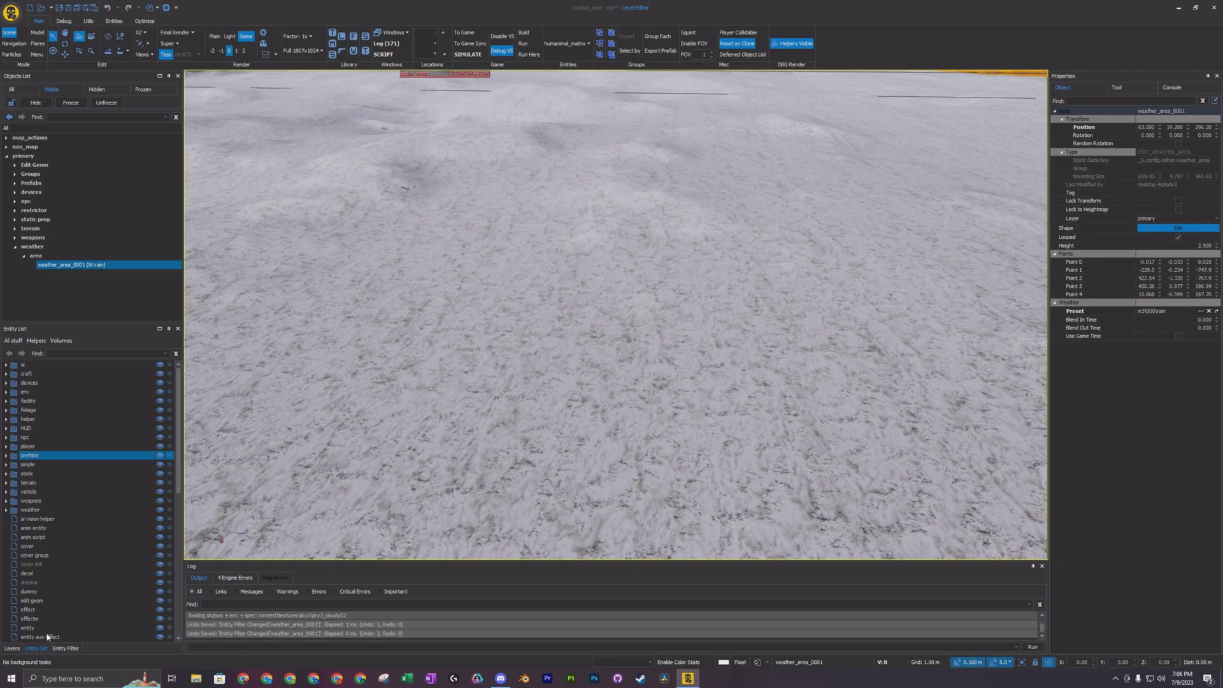
{"action": "scroll", "coordinate": [54, 605], "scroll_direction": "down", "scroll_amount": 10}
{"action": "left_click", "coordinate": [30, 539]}
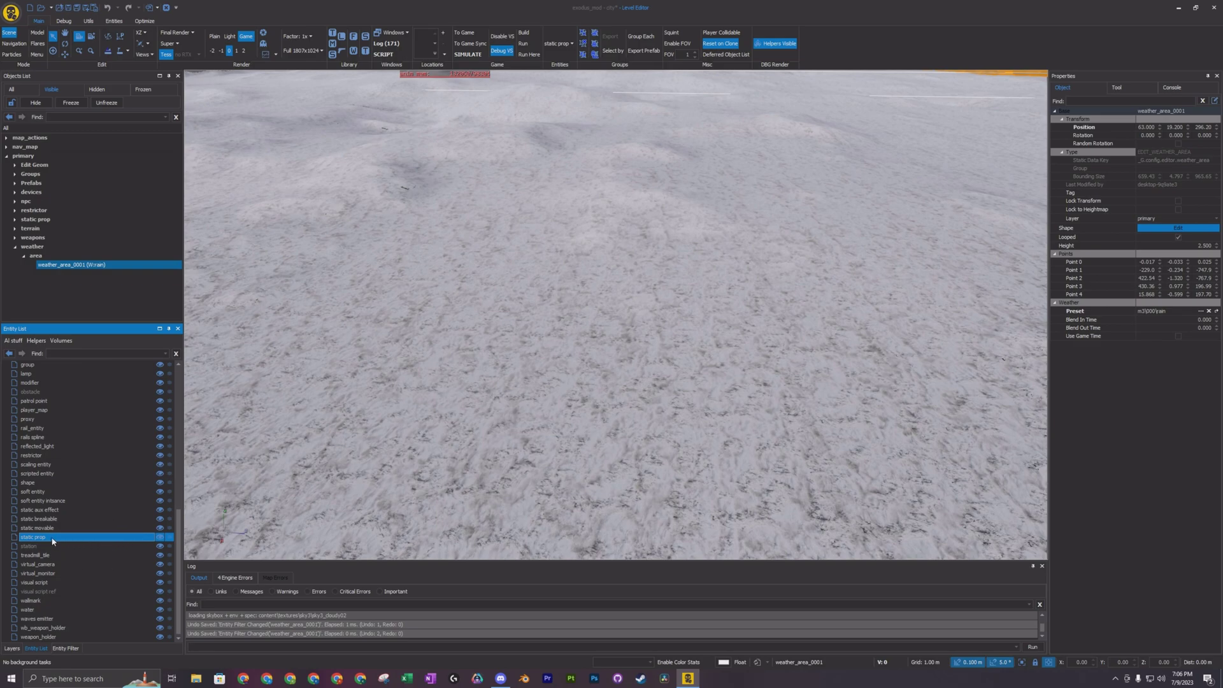
{"action": "left_click", "coordinate": [553, 324]}
{"action": "key", "text": "w"}
{"action": "right_click_drag", "start_coordinate": [534, 367], "coordinate": [780, 337]}
{"action": "scroll", "coordinate": [598, 362], "scroll_direction": "down", "scroll_amount": 5}
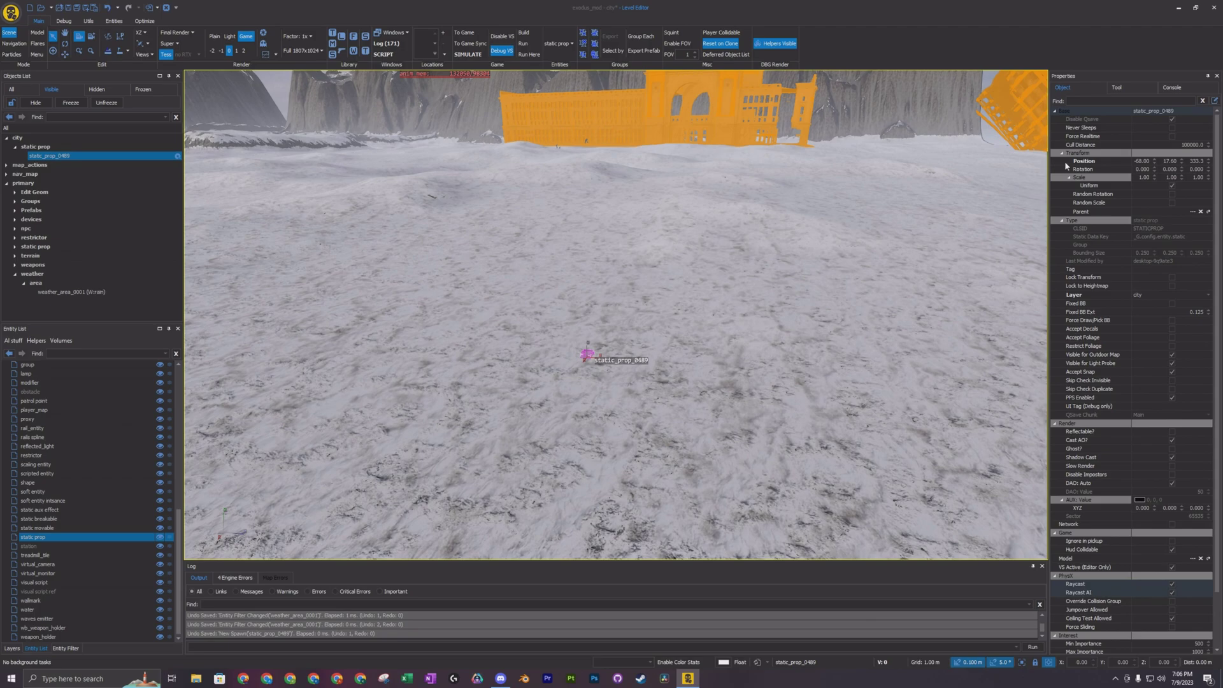
Step: Filter the new static prop's properties by "model" and open the selection for its Model property
{"action": "left_click", "coordinate": [1076, 102]}
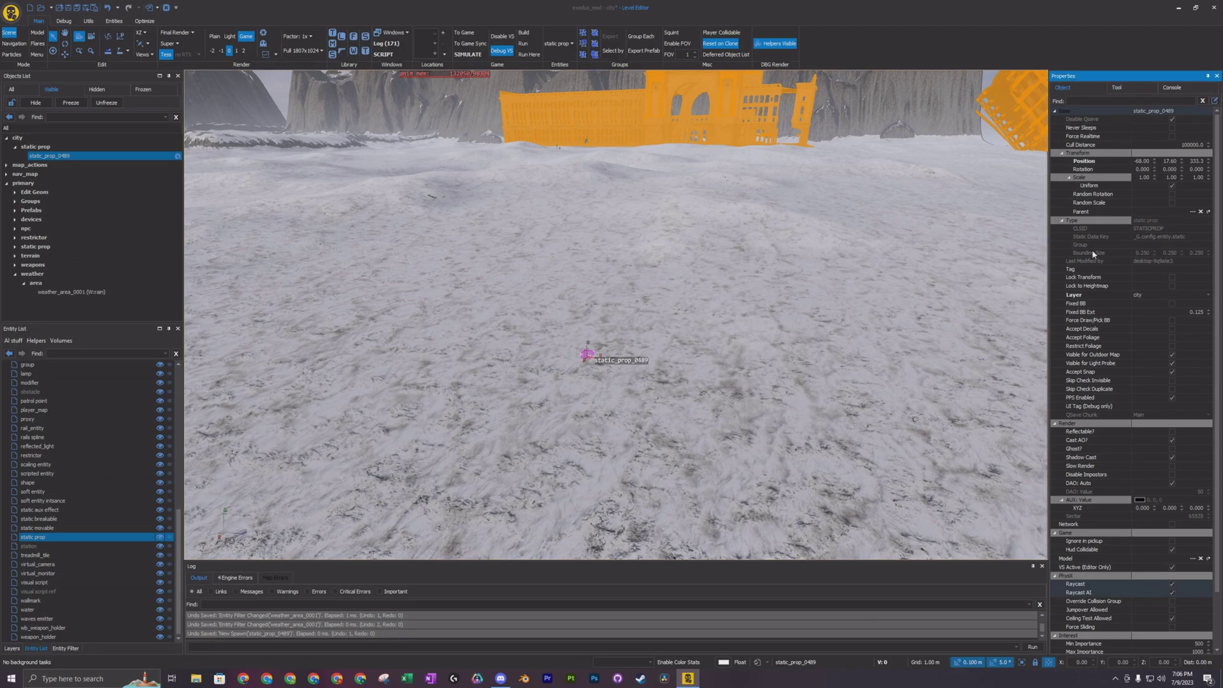
{"action": "type", "text": "mo"}
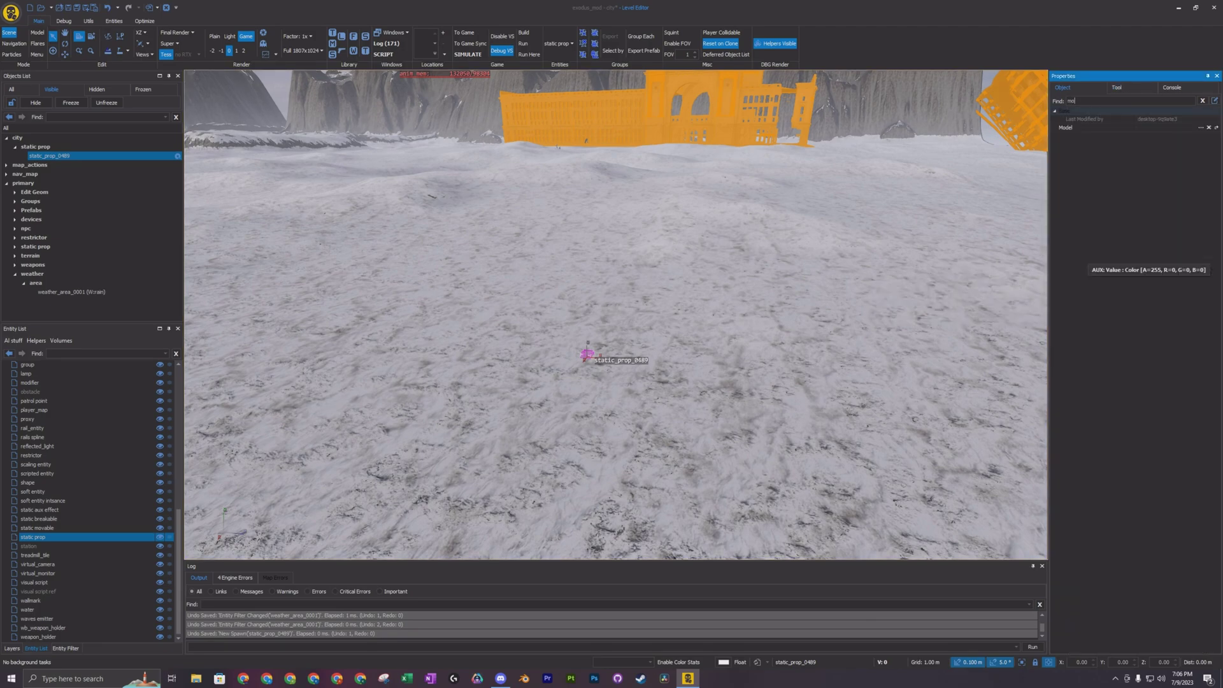
{"action": "type", "text": "del"}
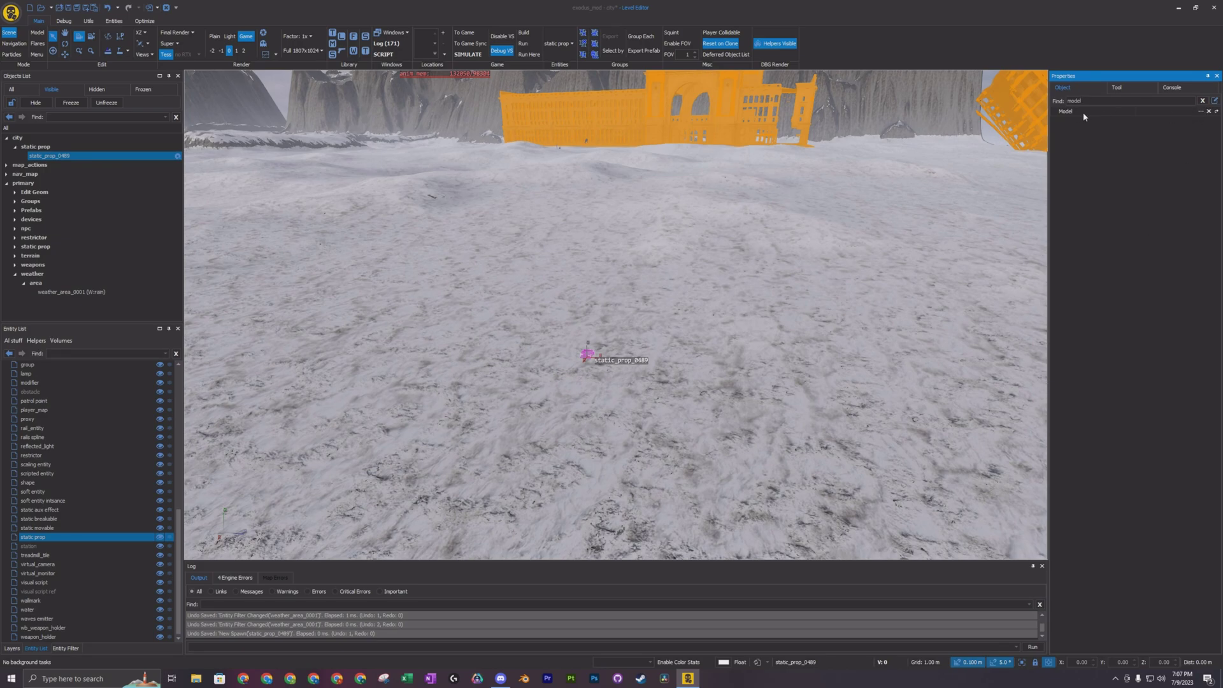
{"action": "left_click", "coordinate": [1201, 112]}
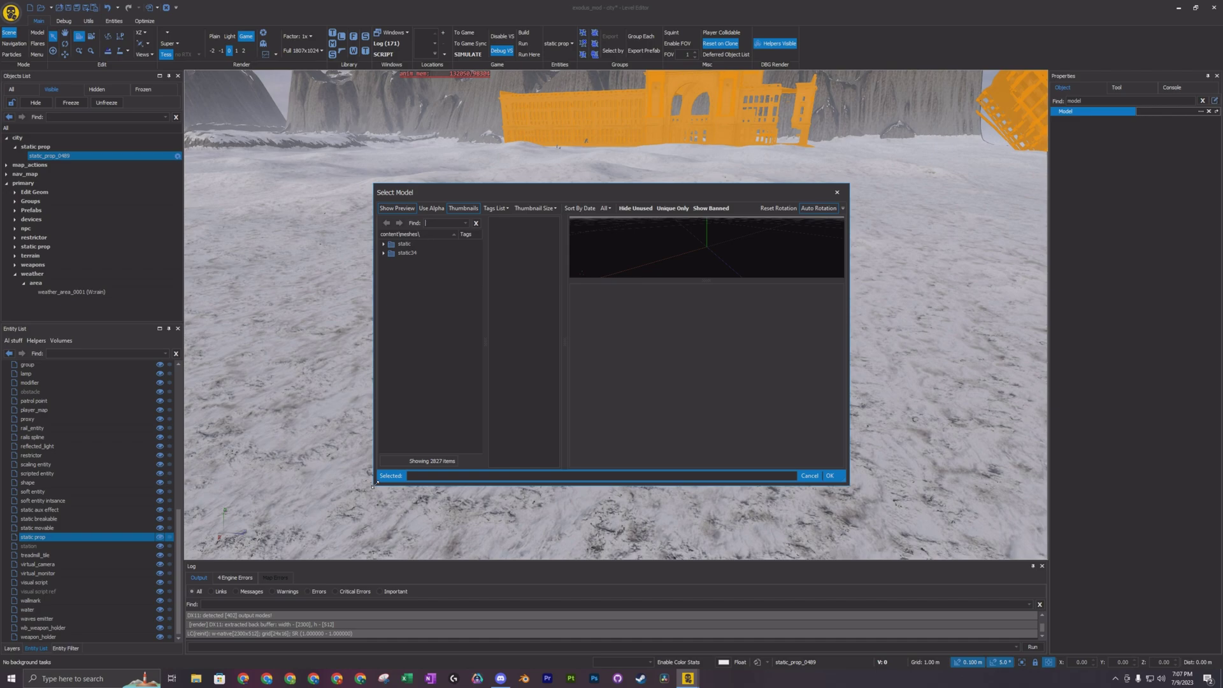
Step: Enlarge and reposition the Select Model dialog, and expand the static mesh folder
{"action": "left_click_drag", "start_coordinate": [375, 485], "coordinate": [210, 540]}
{"action": "left_click_drag", "start_coordinate": [532, 196], "coordinate": [592, 179]}
{"action": "left_click", "coordinate": [280, 228]}
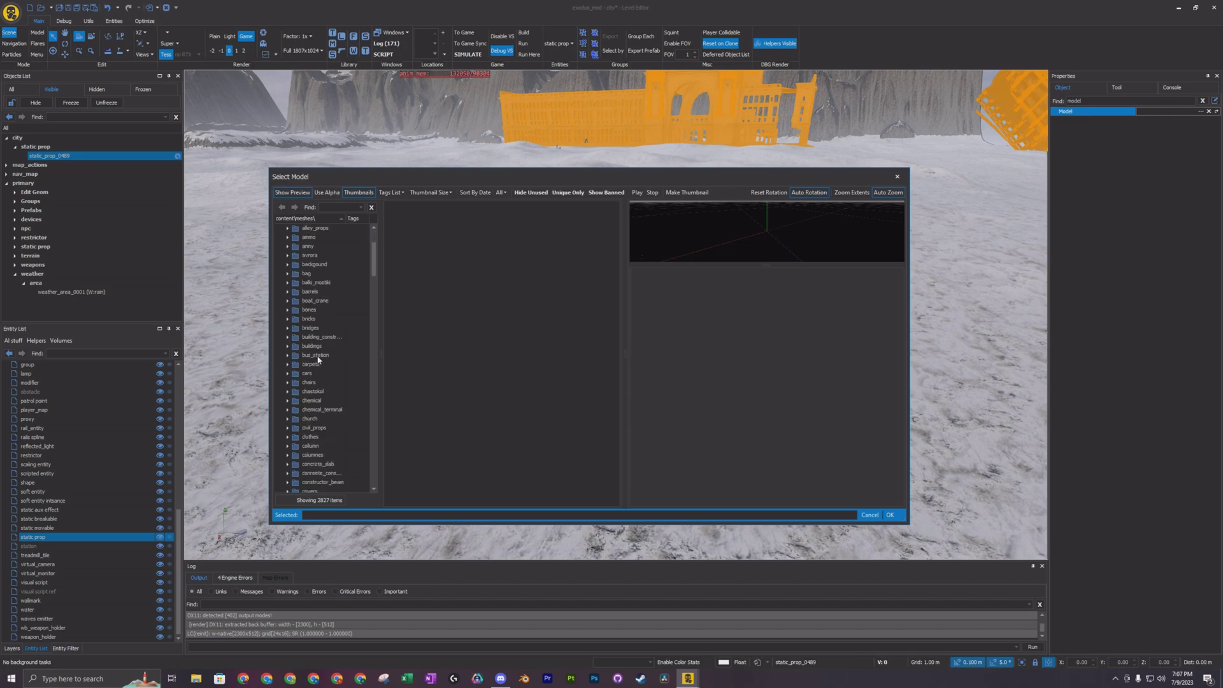
Step: Browse the static mesh folders for one that could contain wall or concrete models
{"action": "scroll", "coordinate": [322, 339], "scroll_direction": "down", "scroll_amount": 7}
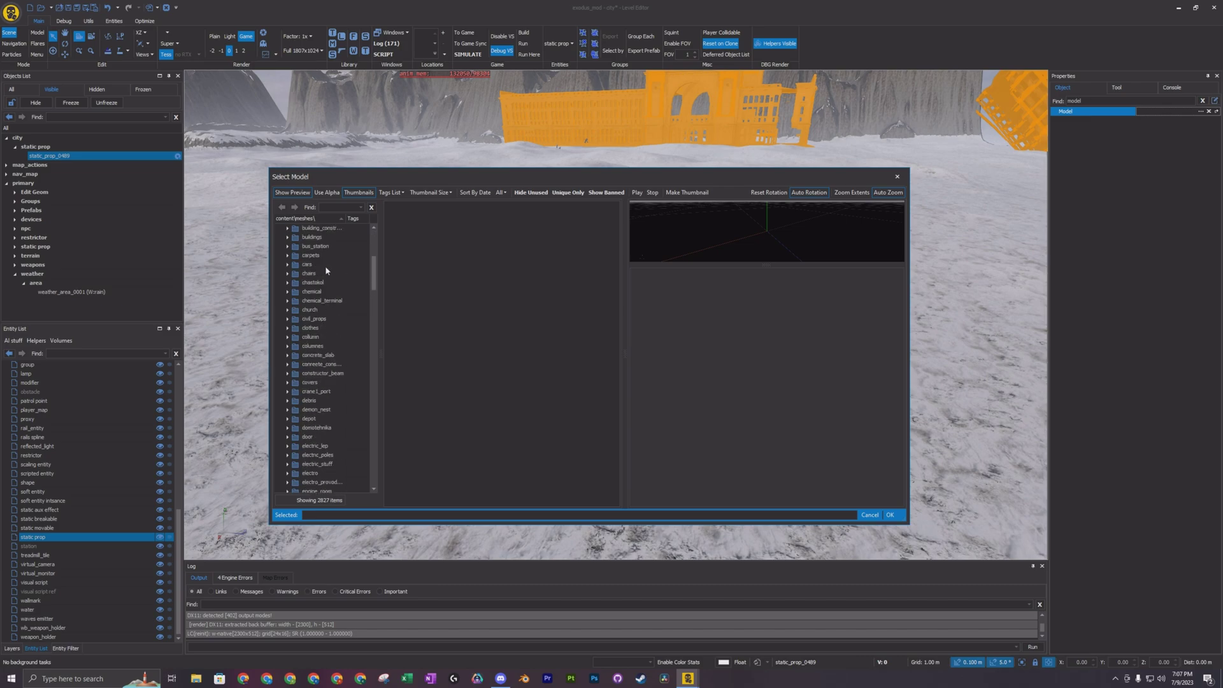
{"action": "scroll", "coordinate": [325, 395], "scroll_direction": "down", "scroll_amount": 20}
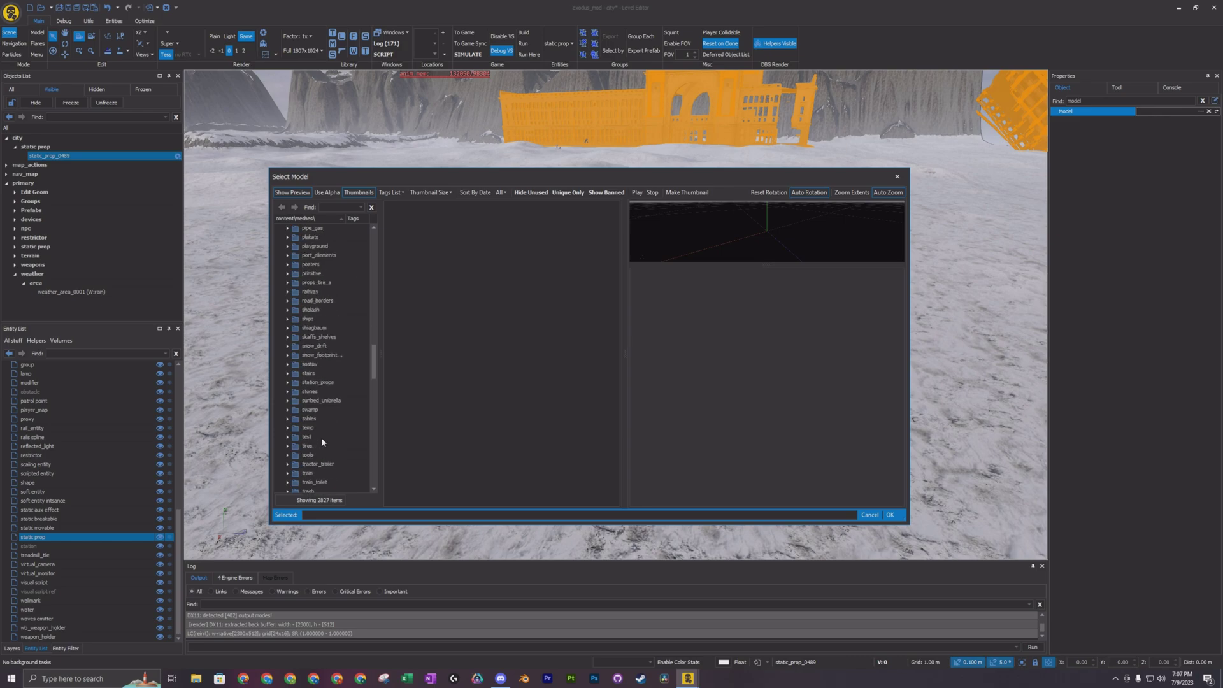
{"action": "scroll", "coordinate": [321, 443], "scroll_direction": "down", "scroll_amount": 9}
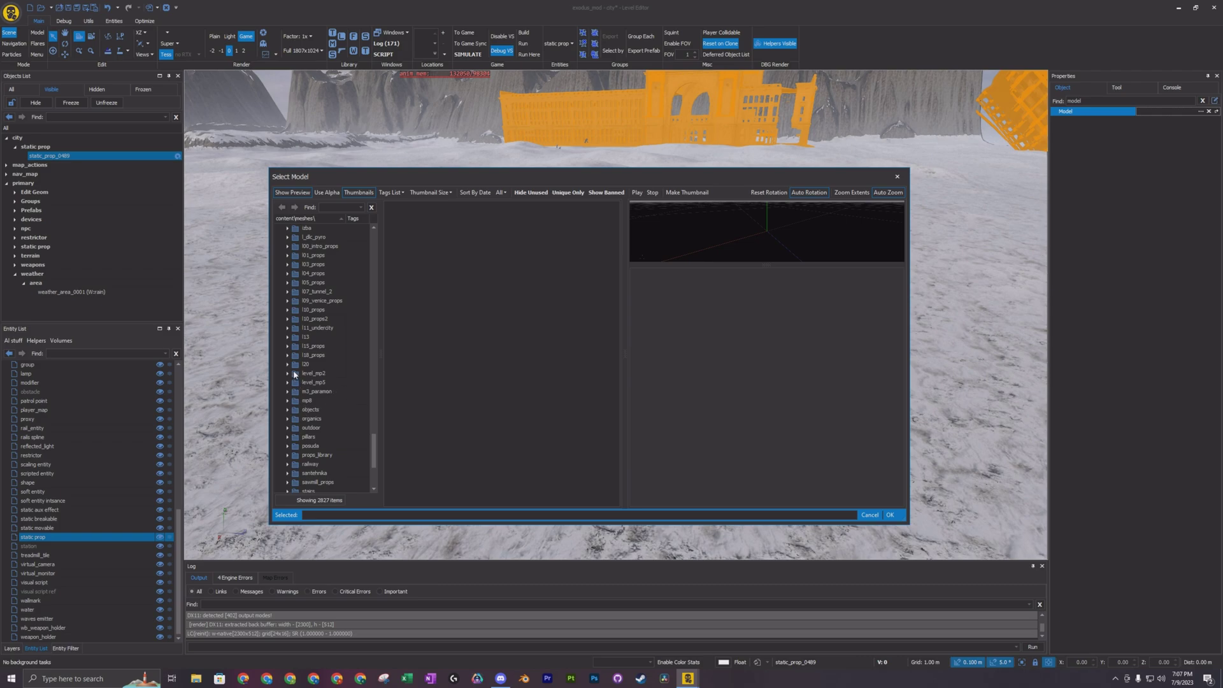
{"action": "scroll", "coordinate": [331, 366], "scroll_direction": "up", "scroll_amount": 20}
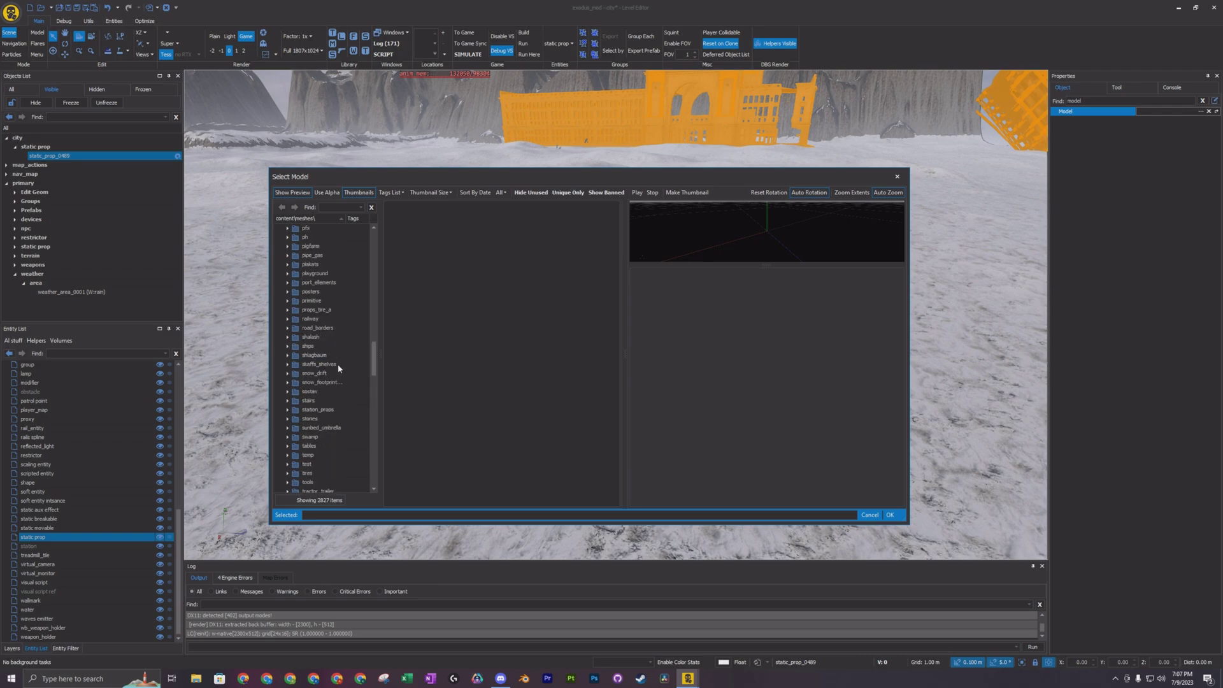
{"action": "scroll", "coordinate": [336, 313], "scroll_direction": "up", "scroll_amount": 2}
{"action": "scroll", "coordinate": [333, 328], "scroll_direction": "up", "scroll_amount": 3}
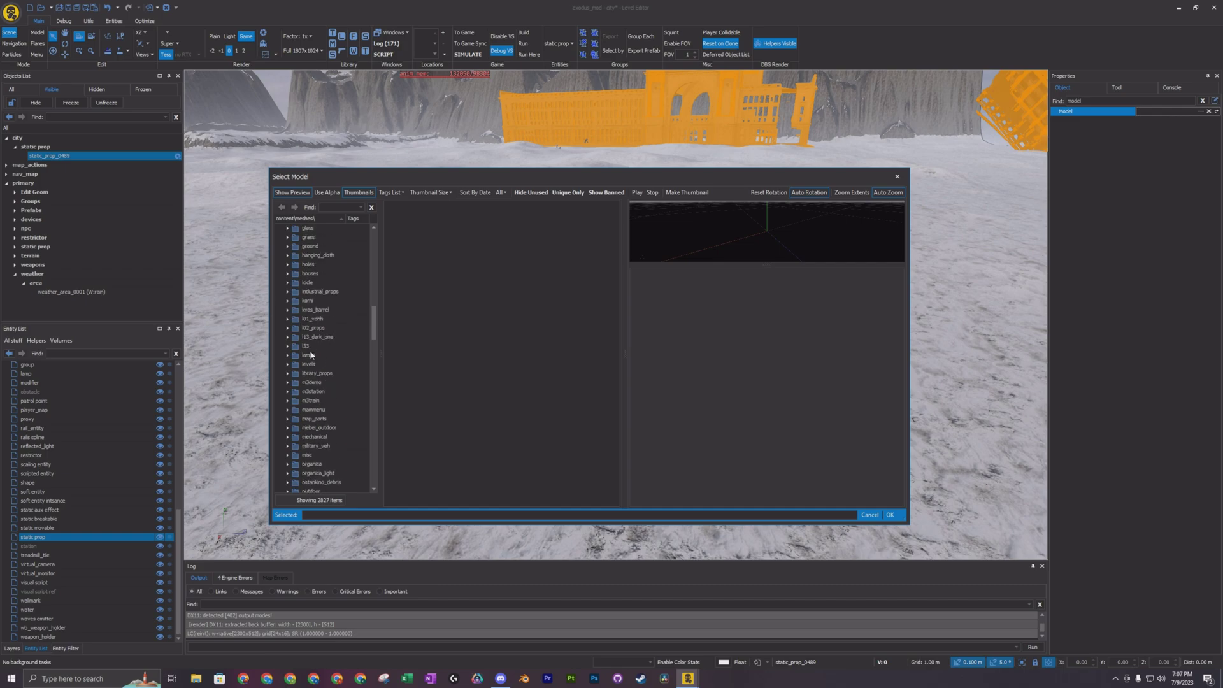
{"action": "scroll", "coordinate": [322, 350], "scroll_direction": "down", "scroll_amount": 1}
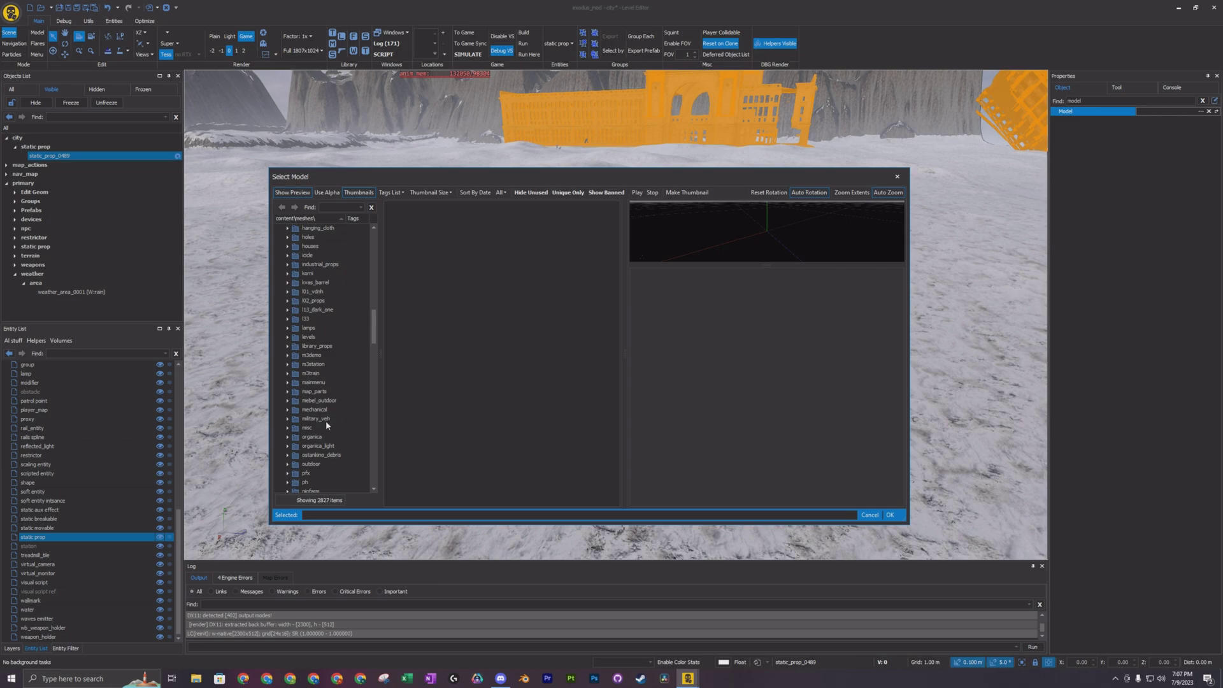
{"action": "scroll", "coordinate": [322, 391], "scroll_direction": "up", "scroll_amount": 3}
{"action": "scroll", "coordinate": [324, 389], "scroll_direction": "down", "scroll_amount": 5}
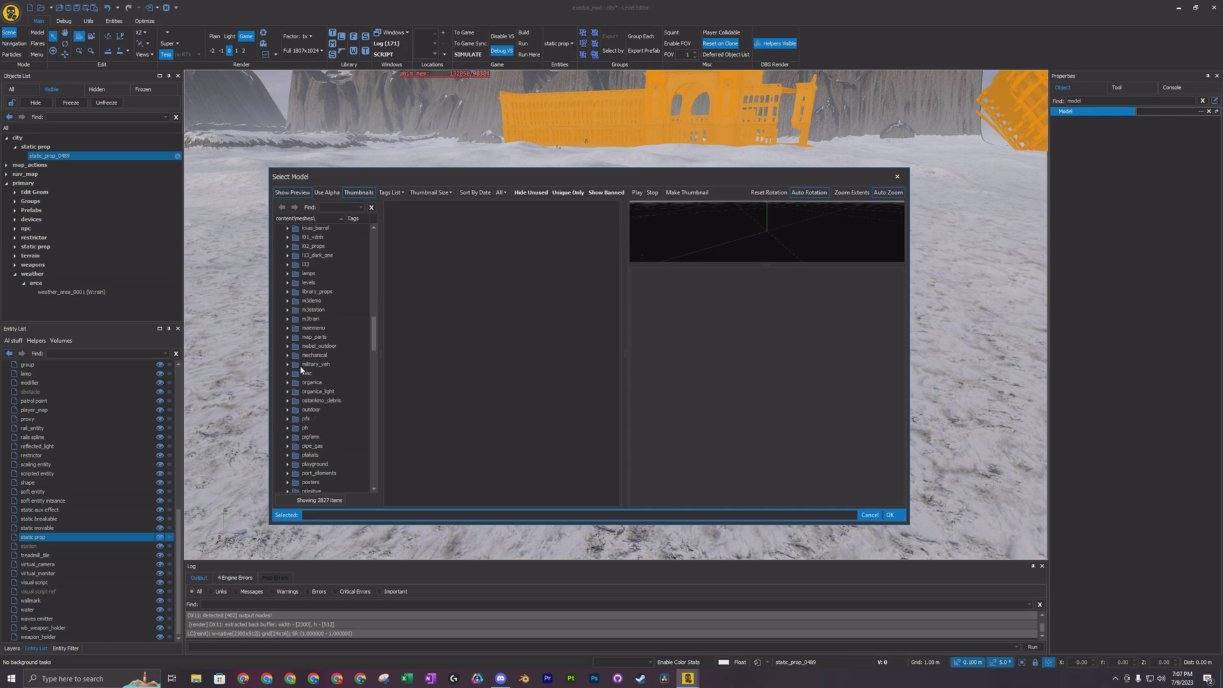
{"action": "scroll", "coordinate": [306, 367], "scroll_direction": "up", "scroll_amount": 15}
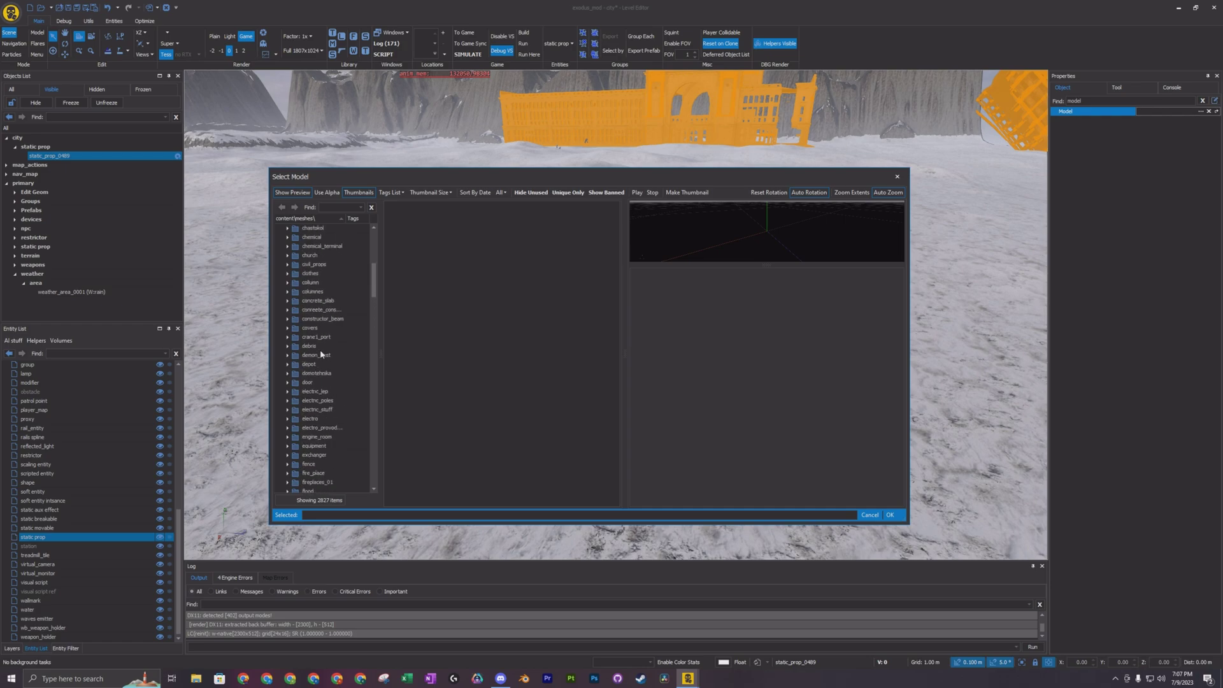
{"action": "scroll", "coordinate": [320, 351], "scroll_direction": "up", "scroll_amount": 1}
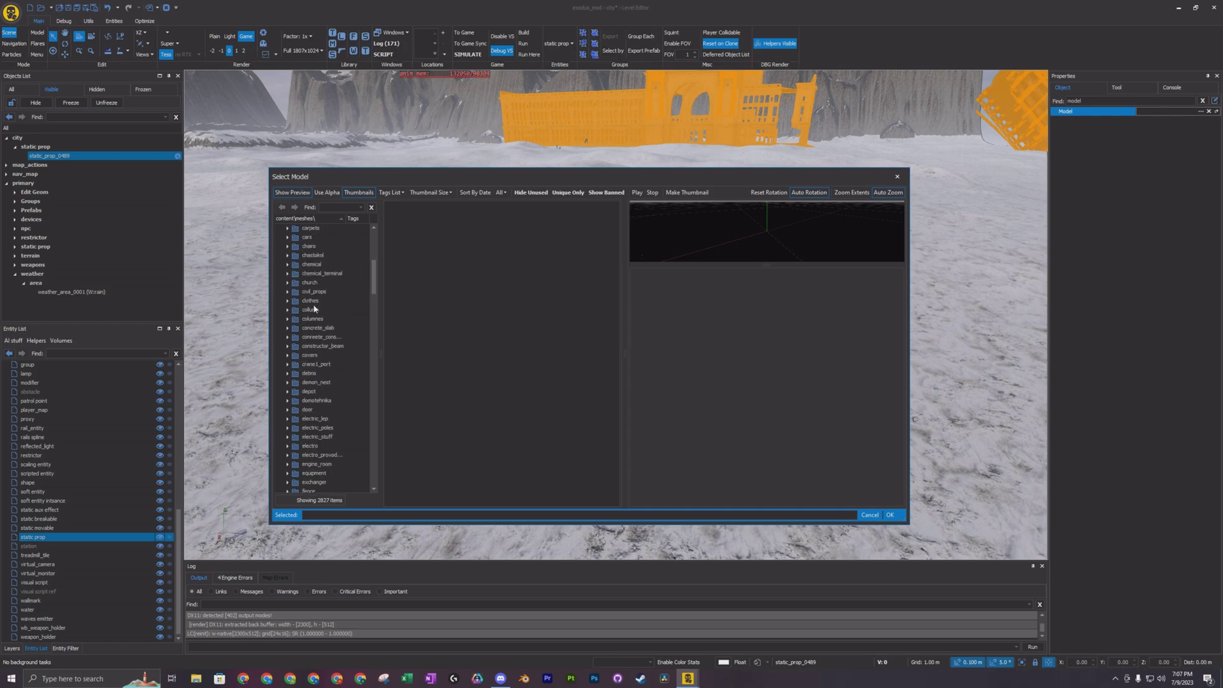
Step: Look inside the chemical, columnes and domotehnika folders, and continue through the folder list to the zabor folder
{"action": "left_click", "coordinate": [288, 265]}
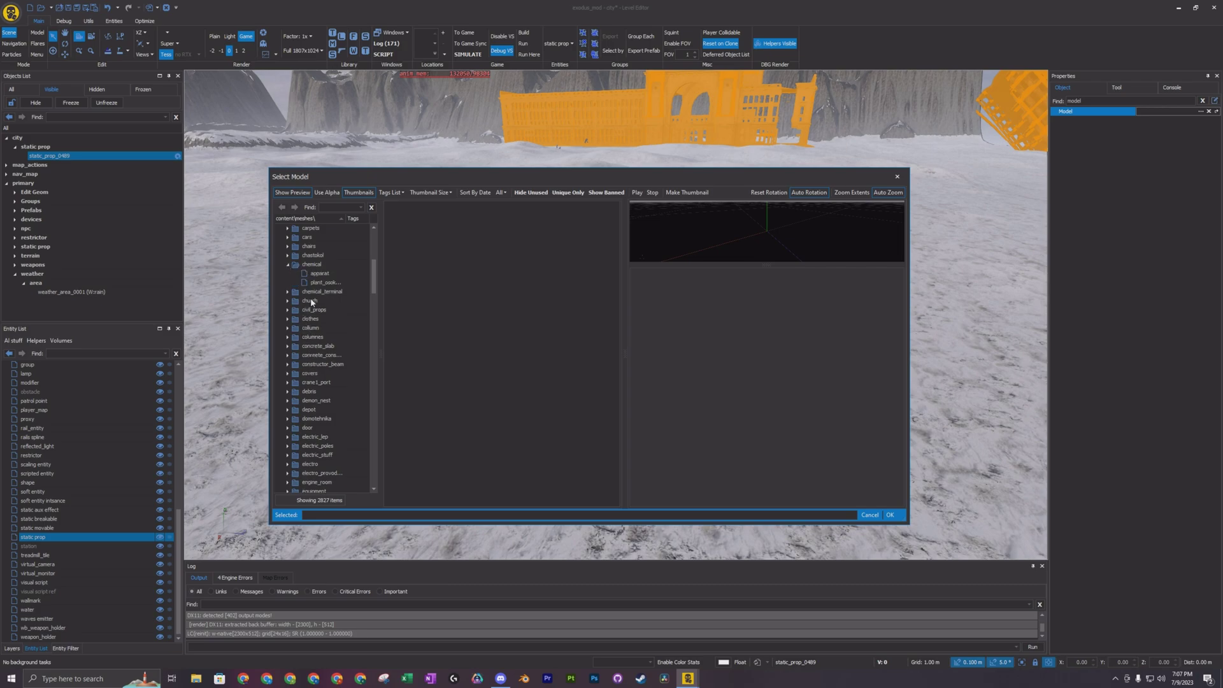
{"action": "left_click", "coordinate": [288, 337]}
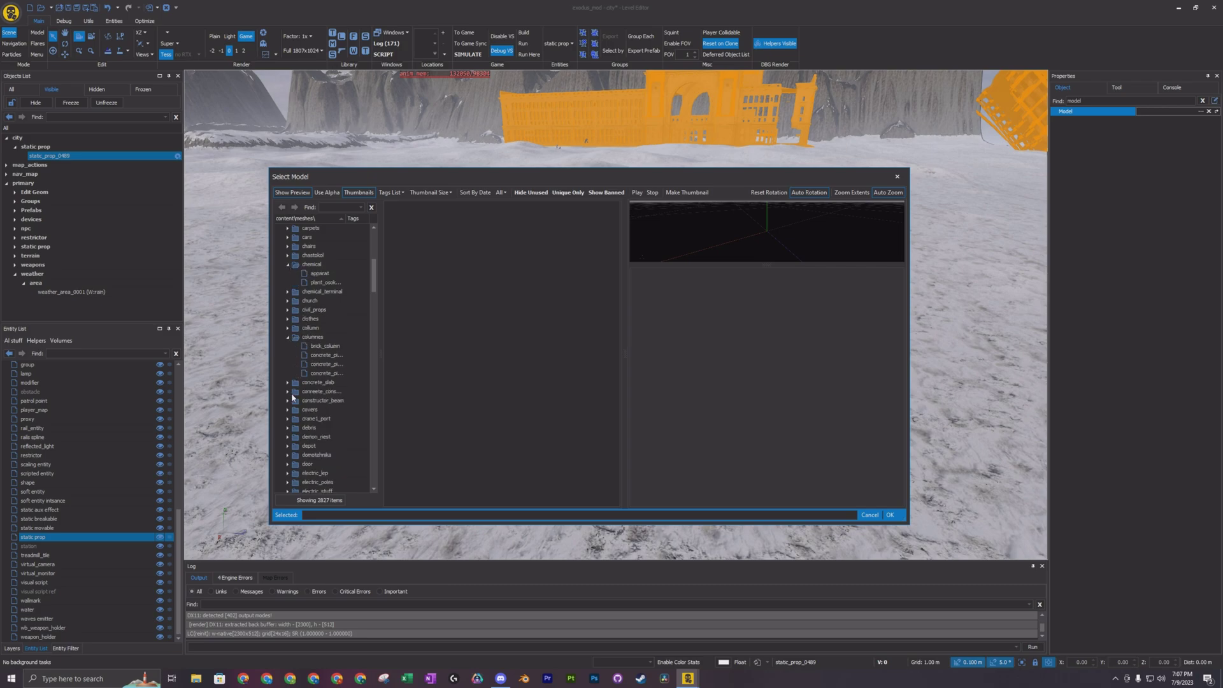
{"action": "scroll", "coordinate": [293, 356], "scroll_direction": "down", "scroll_amount": 6}
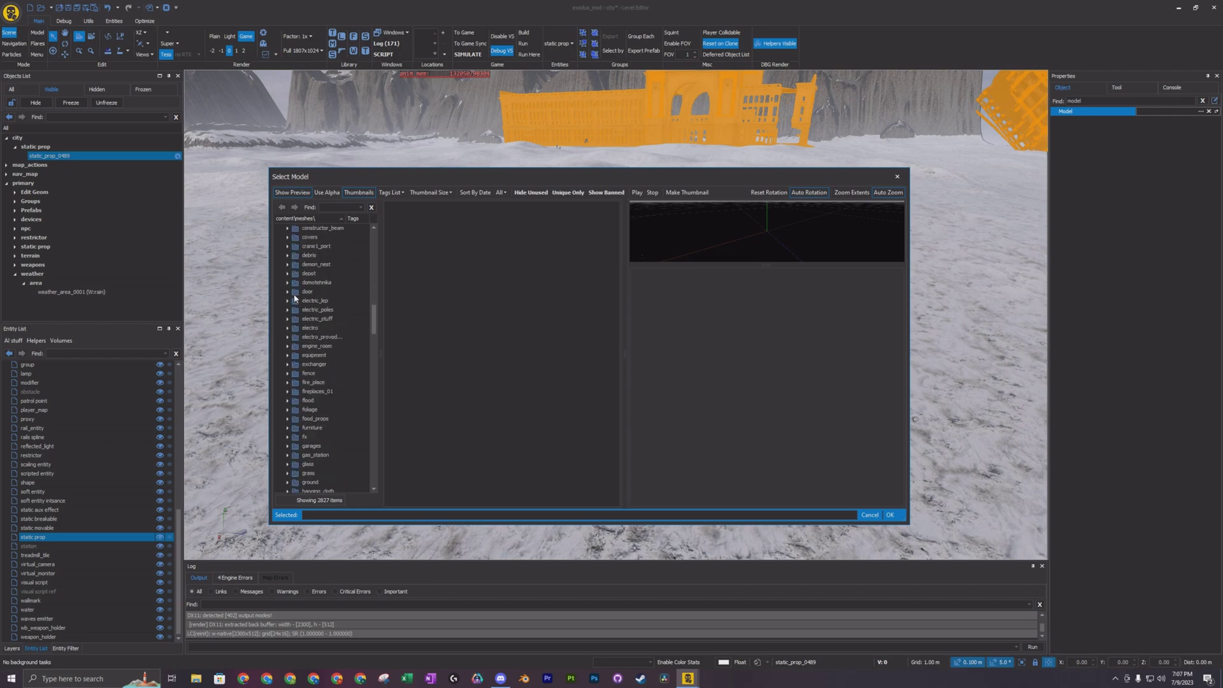
{"action": "left_click", "coordinate": [288, 283]}
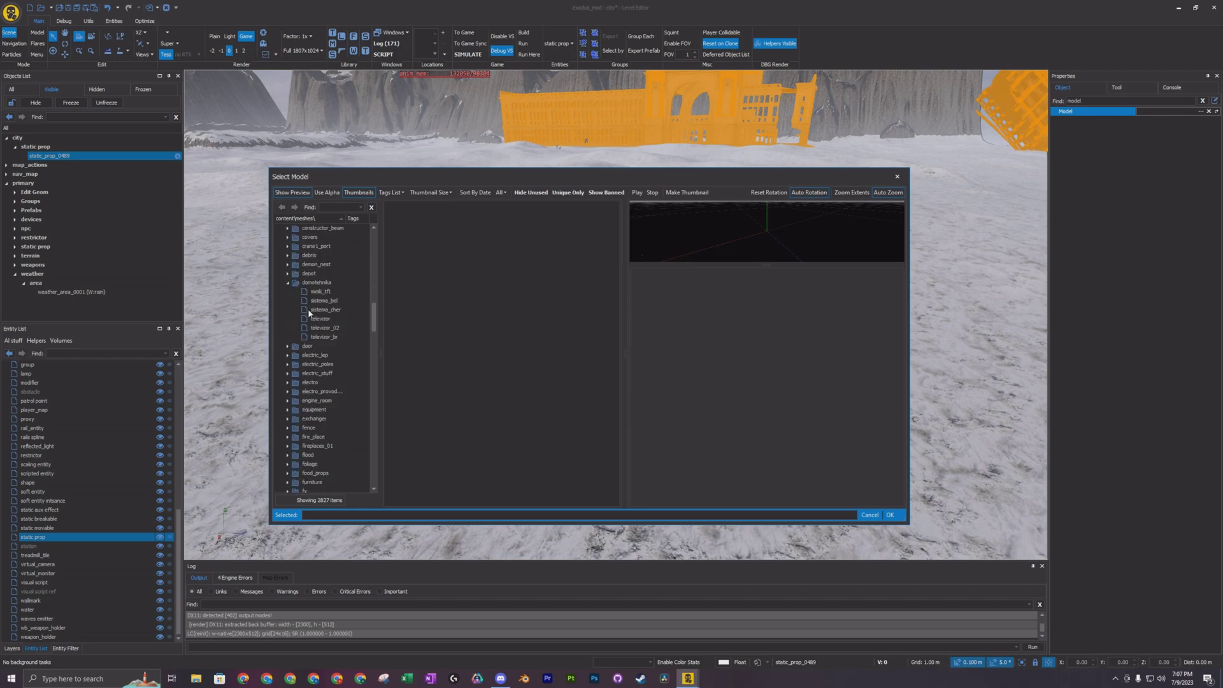
{"action": "scroll", "coordinate": [333, 338], "scroll_direction": "down", "scroll_amount": 8}
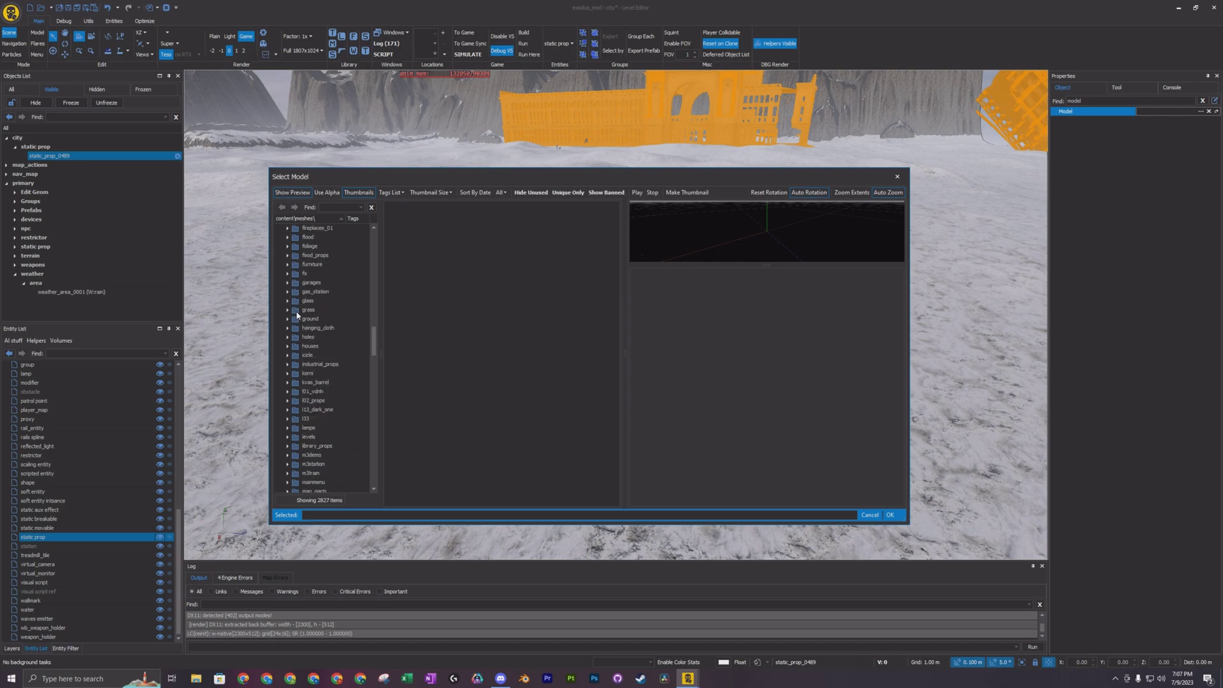
{"action": "scroll", "coordinate": [299, 354], "scroll_direction": "down", "scroll_amount": 2}
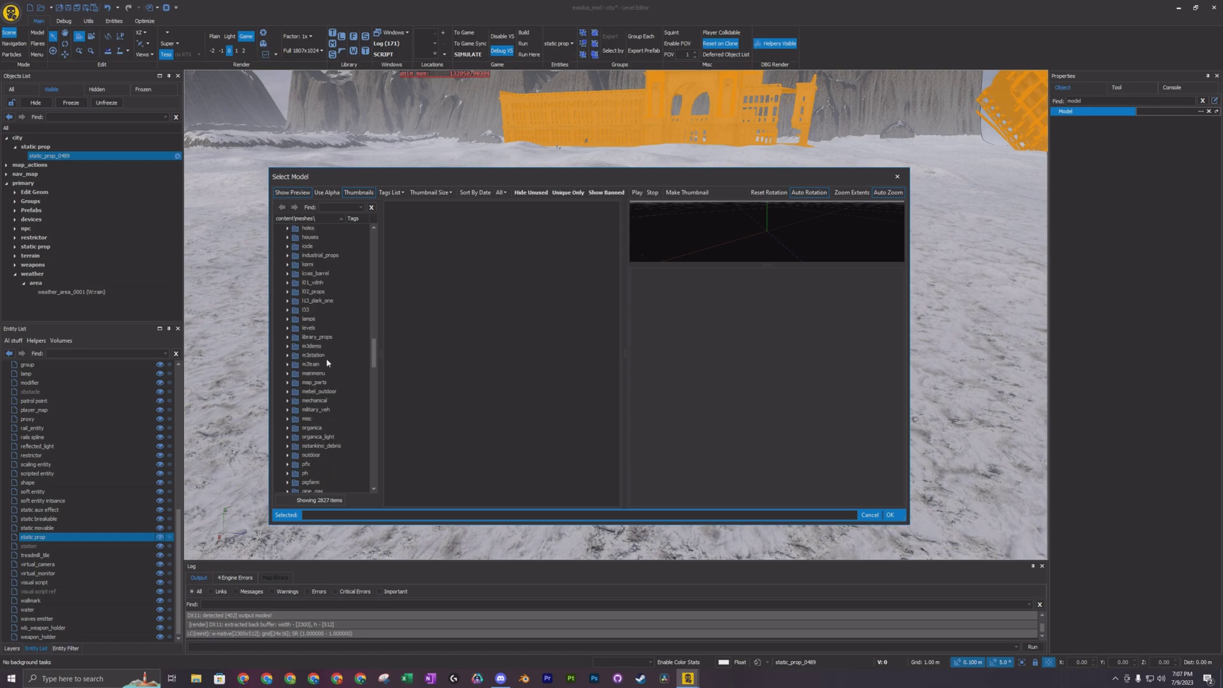
{"action": "scroll", "coordinate": [327, 363], "scroll_direction": "down", "scroll_amount": 6}
{"action": "scroll", "coordinate": [329, 358], "scroll_direction": "down", "scroll_amount": 2}
{"action": "scroll", "coordinate": [329, 356], "scroll_direction": "down", "scroll_amount": 9}
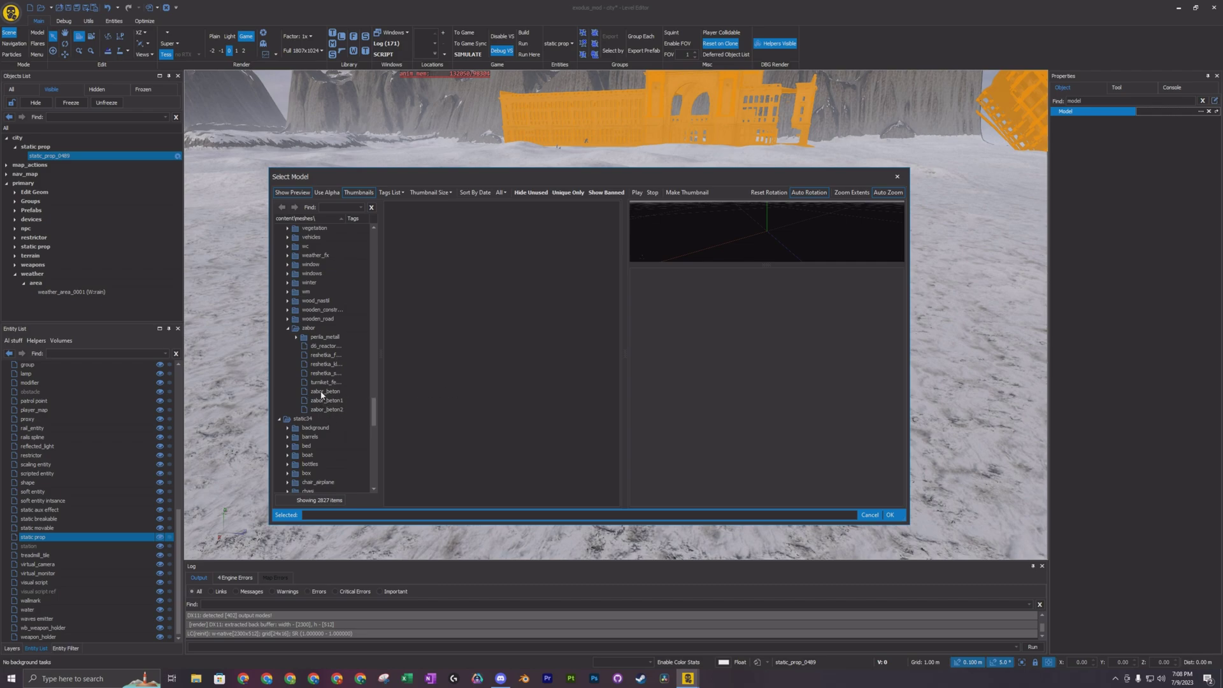
Step: Preview the zabor_beton model and look through the other concrete fence models in the zabor folder
{"action": "left_click", "coordinate": [323, 392]}
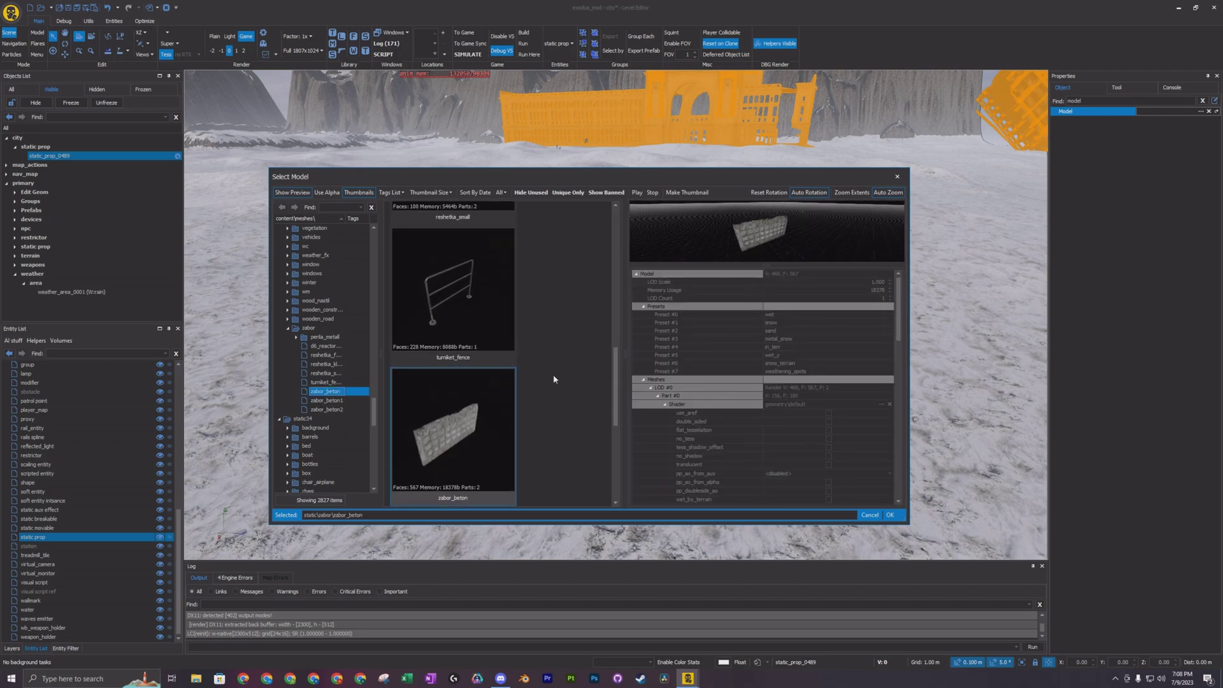
{"action": "scroll", "coordinate": [475, 306], "scroll_direction": "down", "scroll_amount": 2}
{"action": "scroll", "coordinate": [472, 354], "scroll_direction": "down", "scroll_amount": 1}
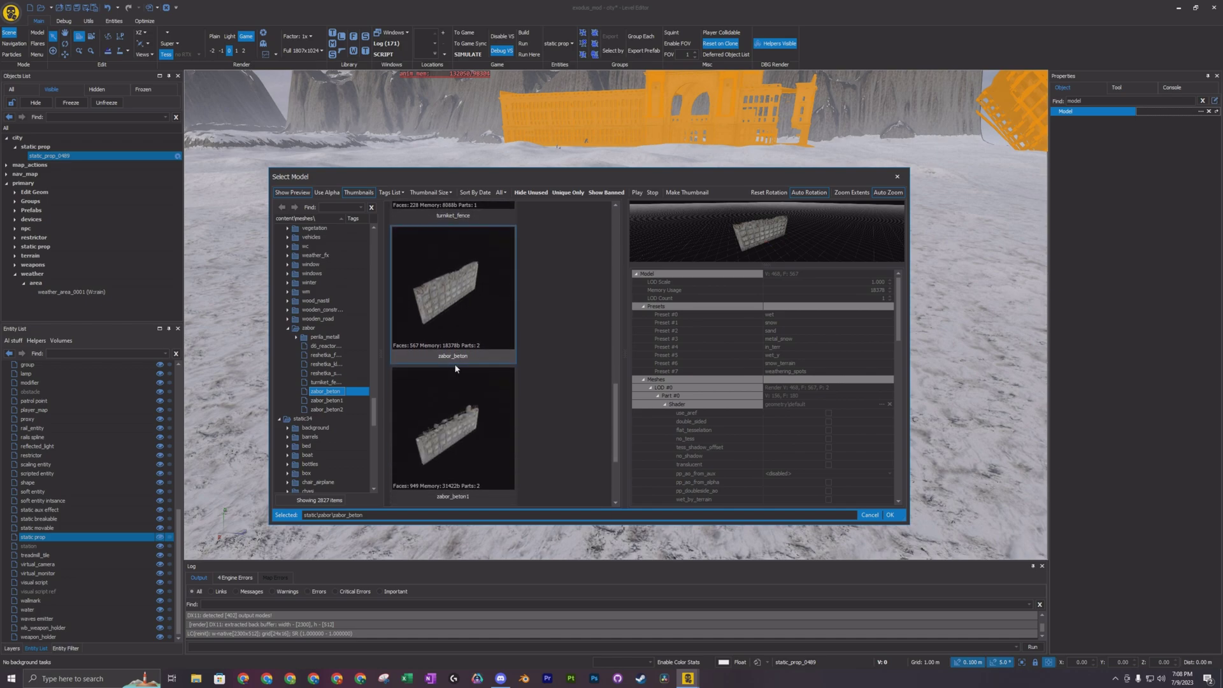
{"action": "scroll", "coordinate": [467, 423], "scroll_direction": "down", "scroll_amount": 2}
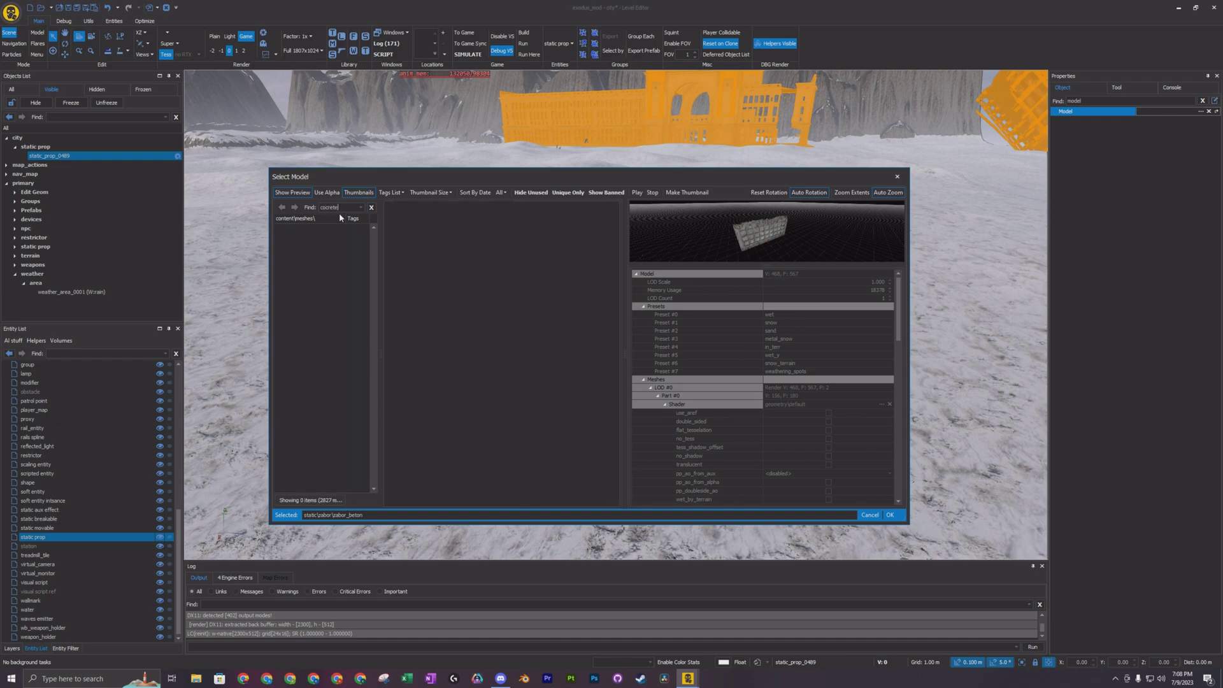
Step: Search the models for "concrete", preview the large concrete slab concrete_slab_large_1_2 and its neighbours, and clear the search
{"action": "type", "text": "rete"}
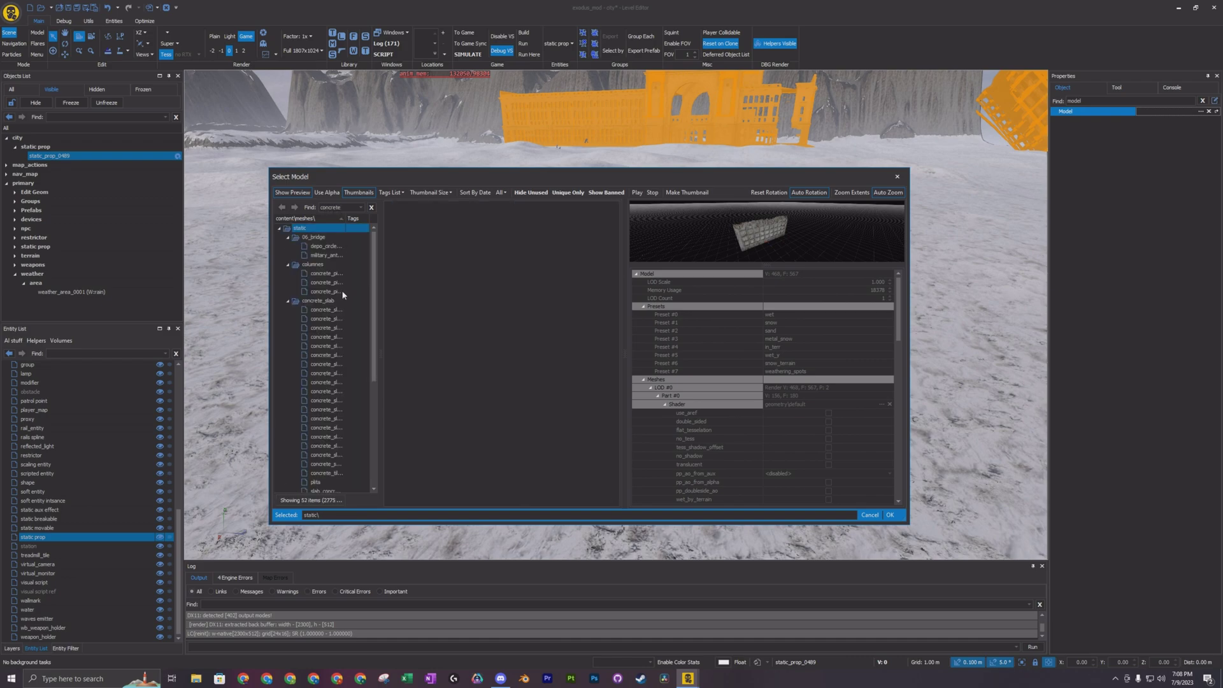
{"action": "left_click", "coordinate": [332, 336]}
{"action": "scroll", "coordinate": [464, 331], "scroll_direction": "down", "scroll_amount": 5}
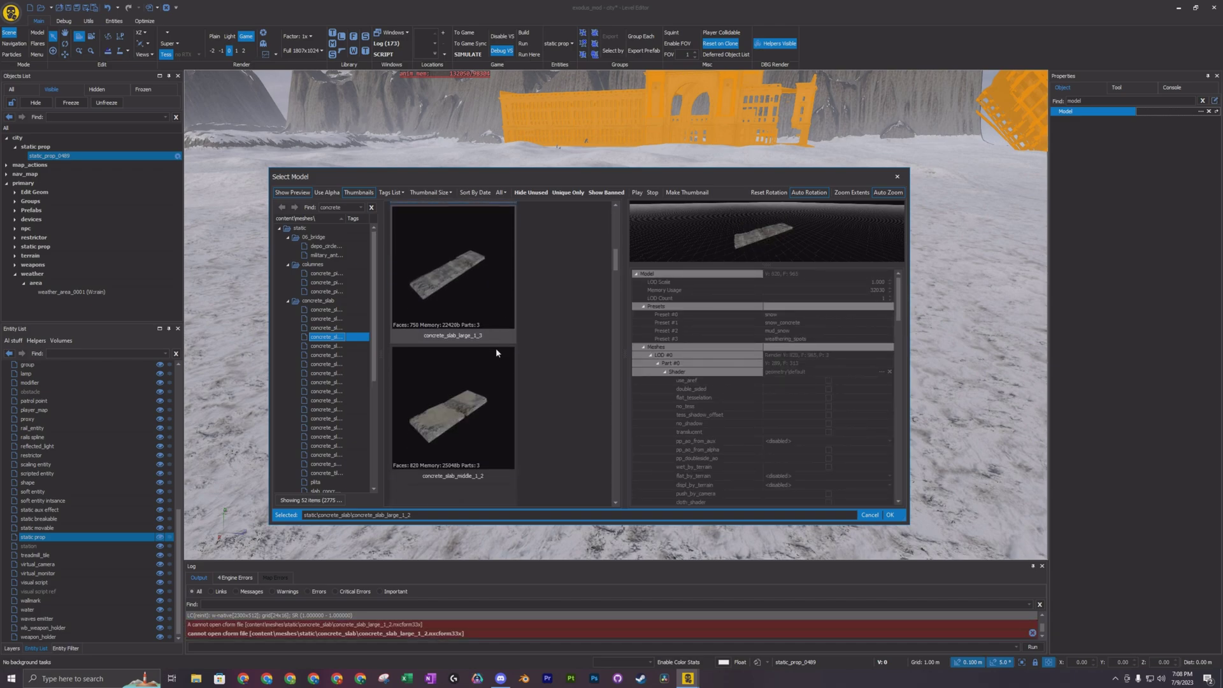
{"action": "scroll", "coordinate": [464, 376], "scroll_direction": "down", "scroll_amount": 3}
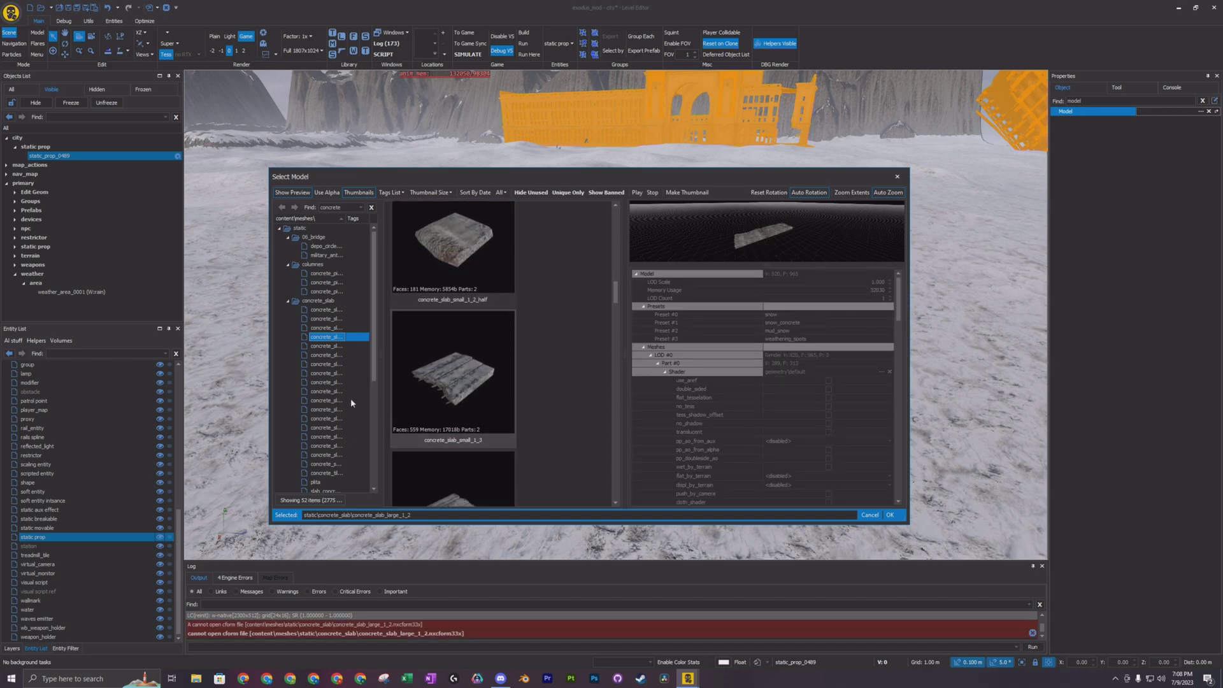
{"action": "scroll", "coordinate": [346, 398], "scroll_direction": "down", "scroll_amount": 4}
{"action": "left_click", "coordinate": [288, 300]}
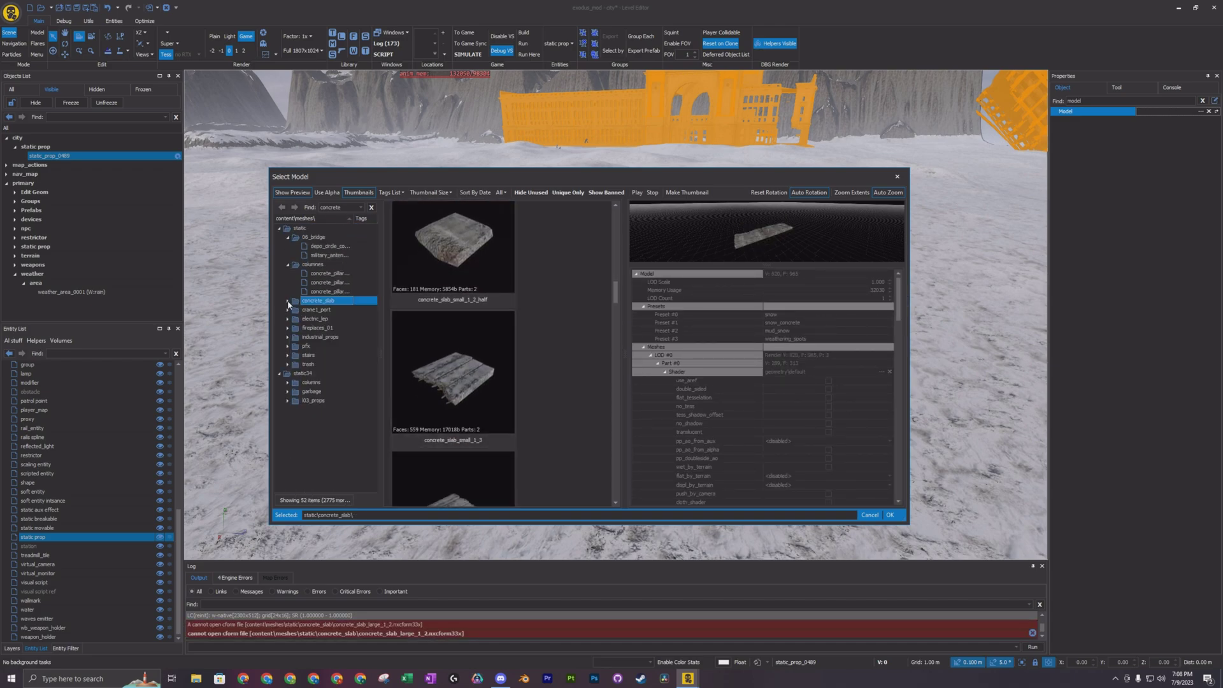
{"action": "left_click", "coordinate": [371, 208]}
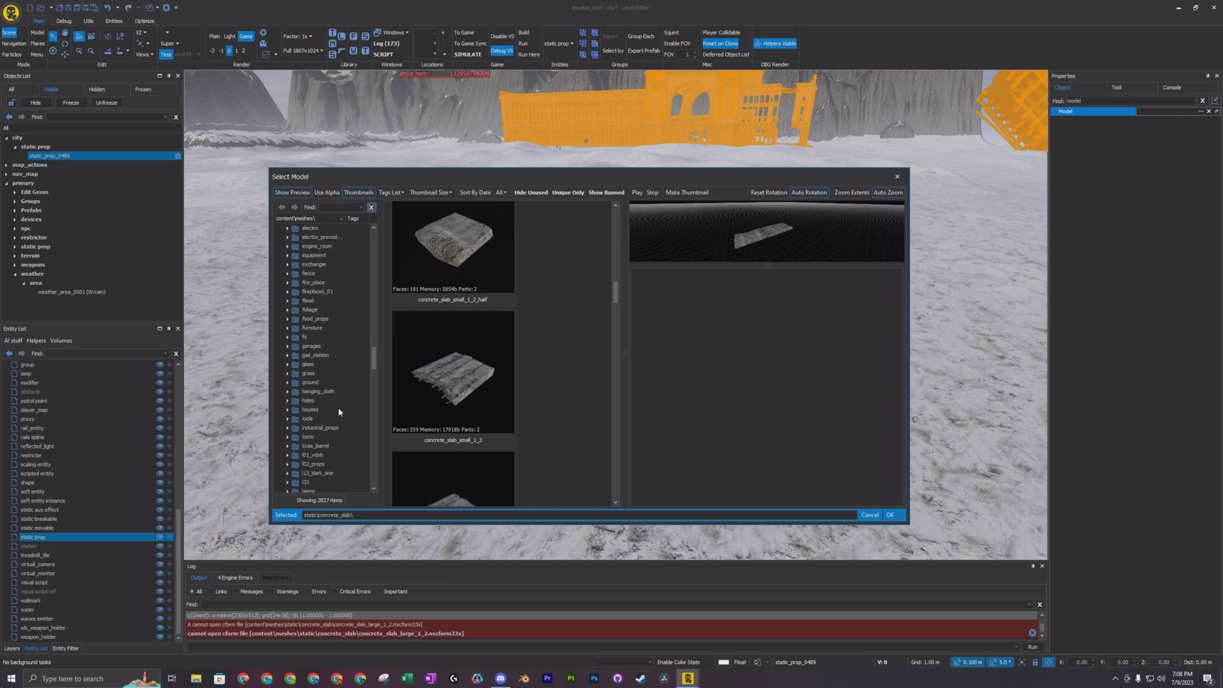
Step: Assign the broken concrete fence model zabor_beton2 from the zabor folder to the static prop
{"action": "scroll", "coordinate": [338, 408], "scroll_direction": "down", "scroll_amount": 10}
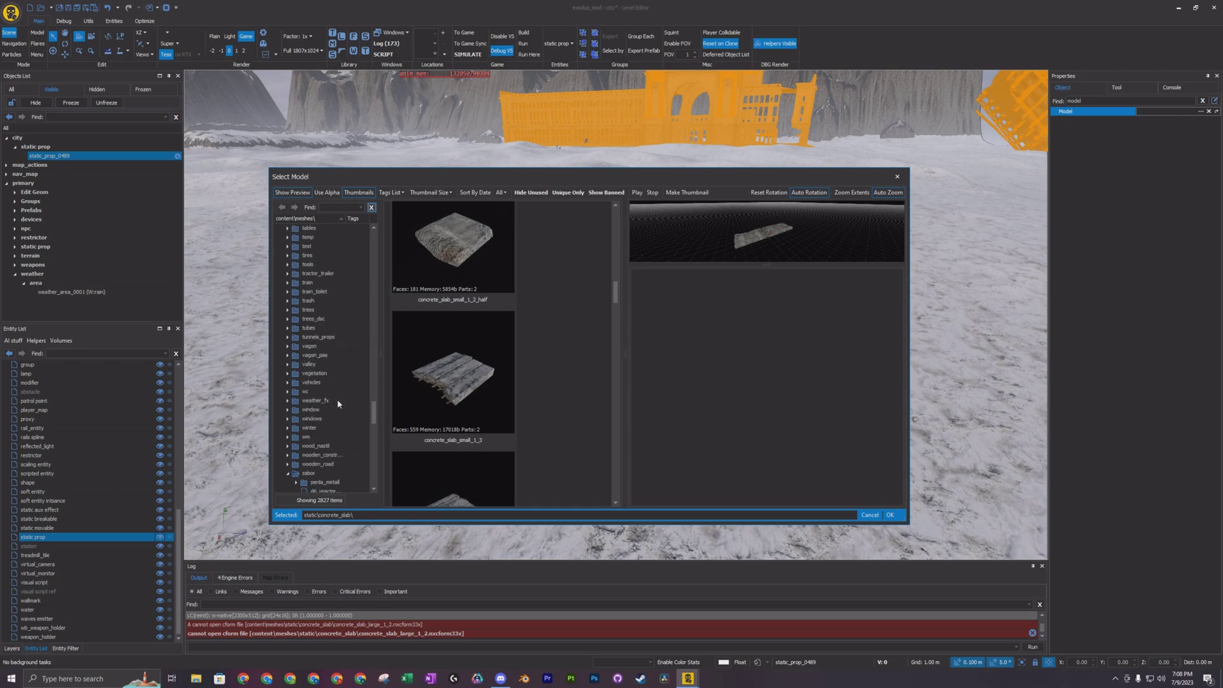
{"action": "scroll", "coordinate": [338, 403], "scroll_direction": "down", "scroll_amount": 4}
{"action": "left_click", "coordinate": [309, 364]}
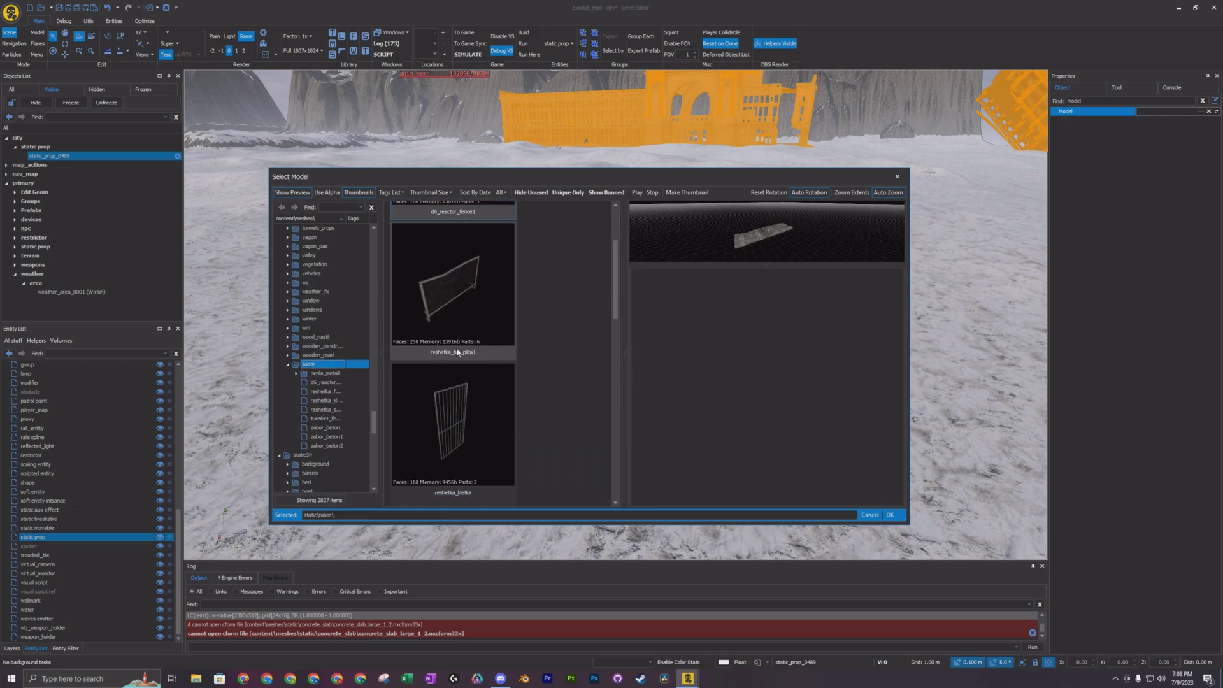
{"action": "scroll", "coordinate": [456, 351], "scroll_direction": "down", "scroll_amount": 8}
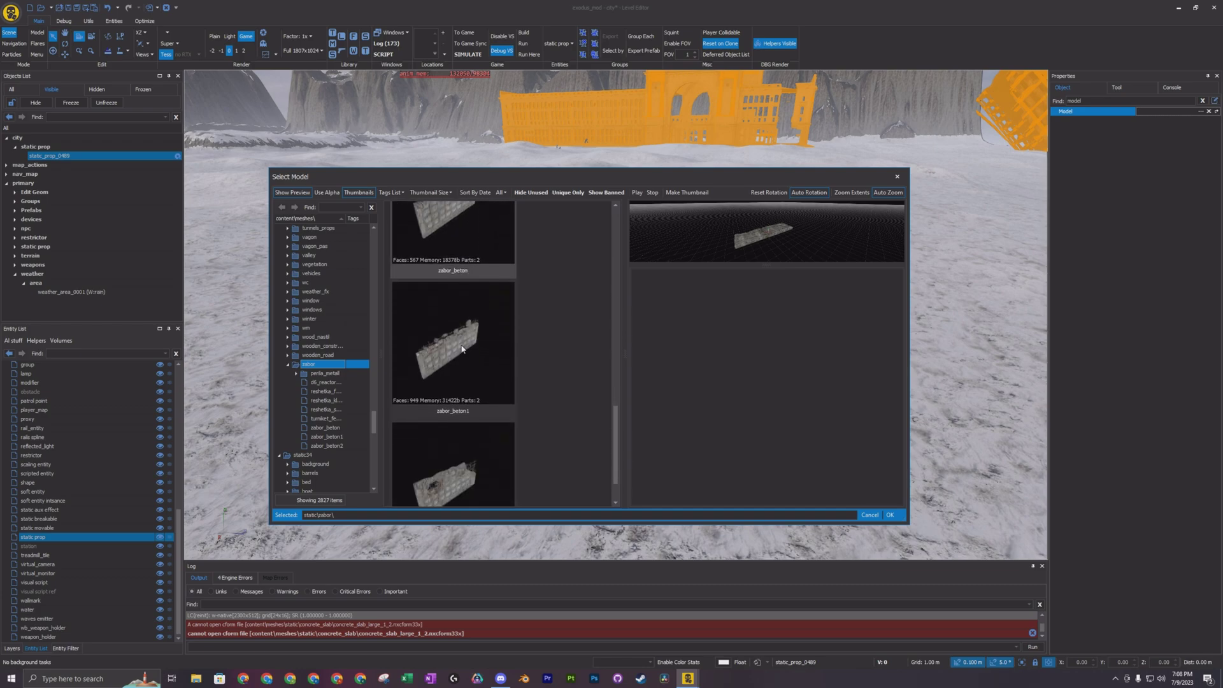
{"action": "scroll", "coordinate": [458, 366], "scroll_direction": "up", "scroll_amount": 3}
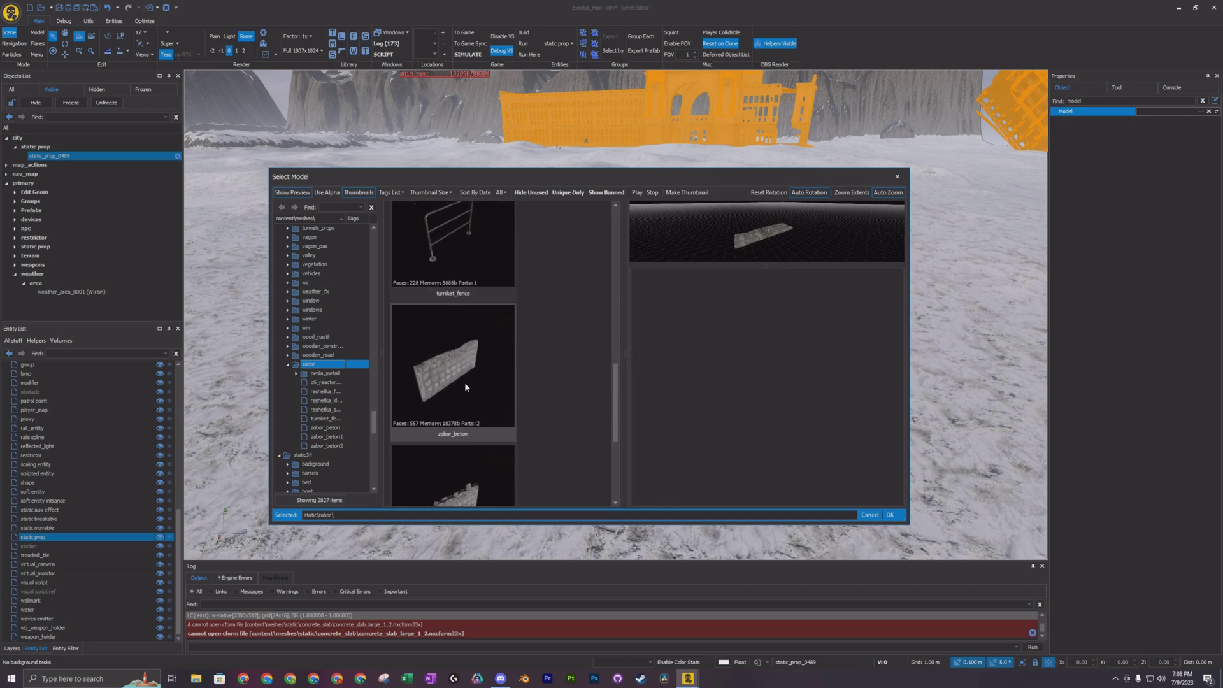
{"action": "scroll", "coordinate": [462, 370], "scroll_direction": "down", "scroll_amount": 3}
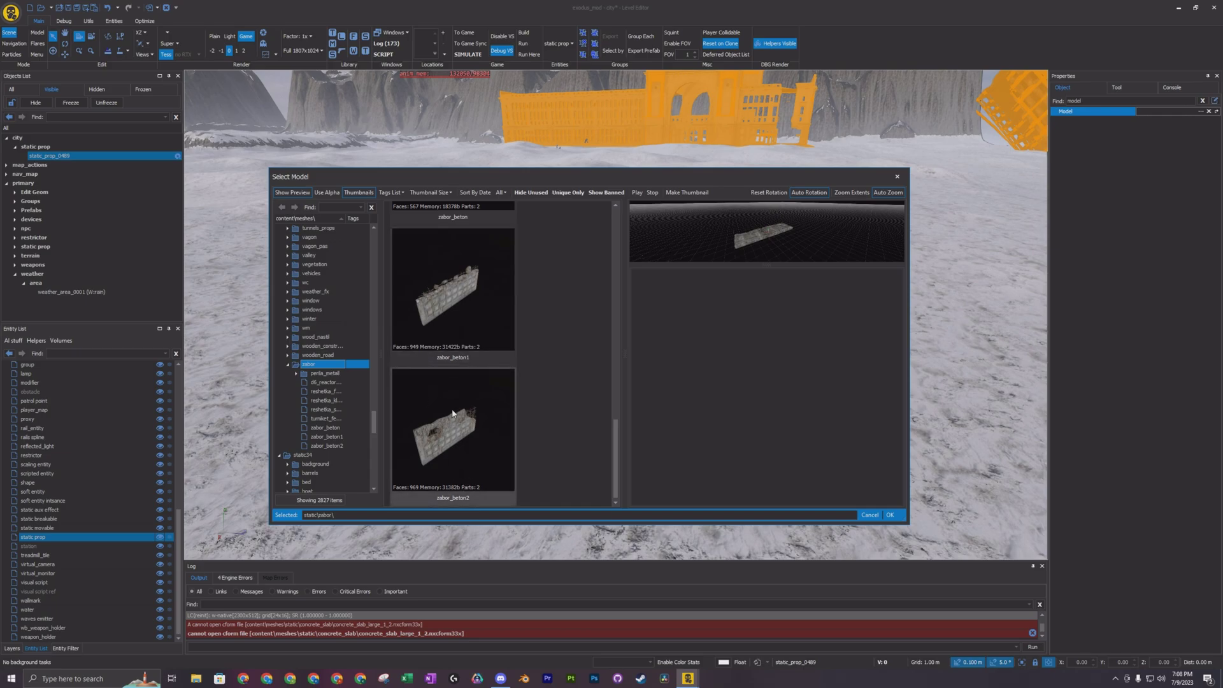
{"action": "left_click", "coordinate": [890, 514]}
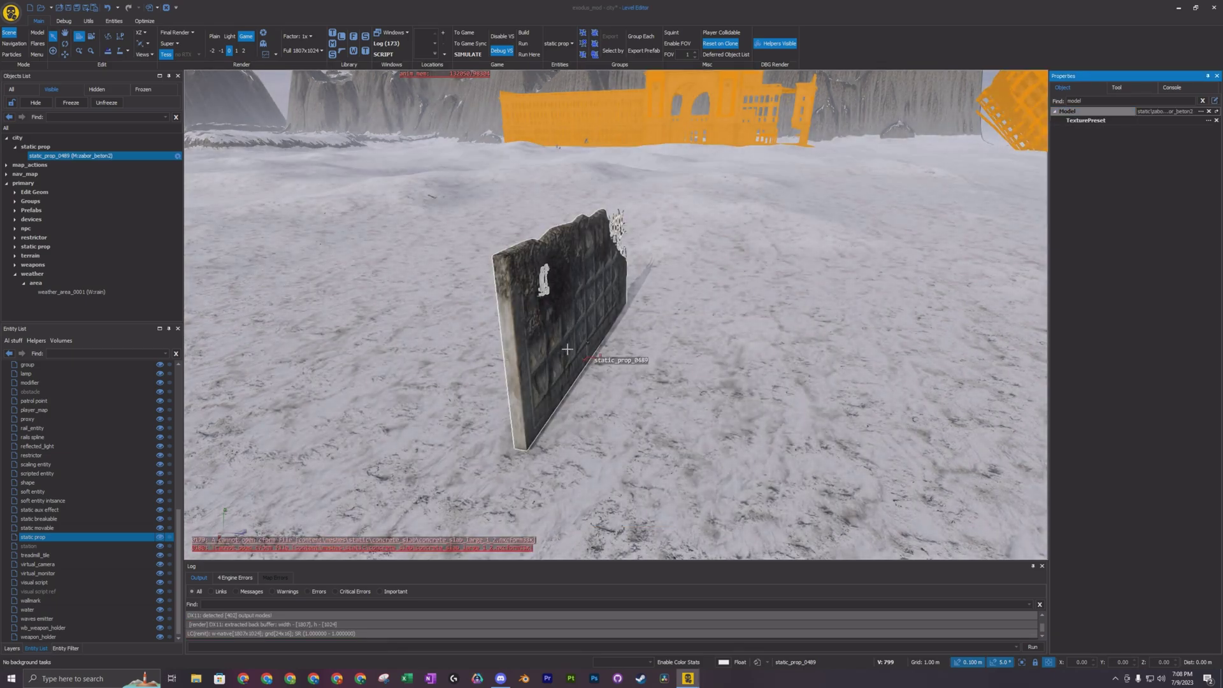
Step: Examine the placed concrete fence segment on the snow from several angles and distances
{"action": "mouse_move", "coordinate": [638, 393]}
{"action": "right_mouse_down"}
{"action": "mouse_move", "coordinate": [752, 338]}
{"action": "mouse_move", "coordinate": [638, 393]}
{"action": "right_mouse_up"}
{"action": "right_click_drag", "start_coordinate": [656, 350], "coordinate": [797, 424]}
{"action": "key", "text": "w"}
{"action": "key", "text": "w"}
{"action": "key", "text": "w"}
{"action": "key", "text": "s"}
{"action": "key", "text": "w"}
{"action": "right_click_drag", "start_coordinate": [733, 379], "coordinate": [656, 347]}
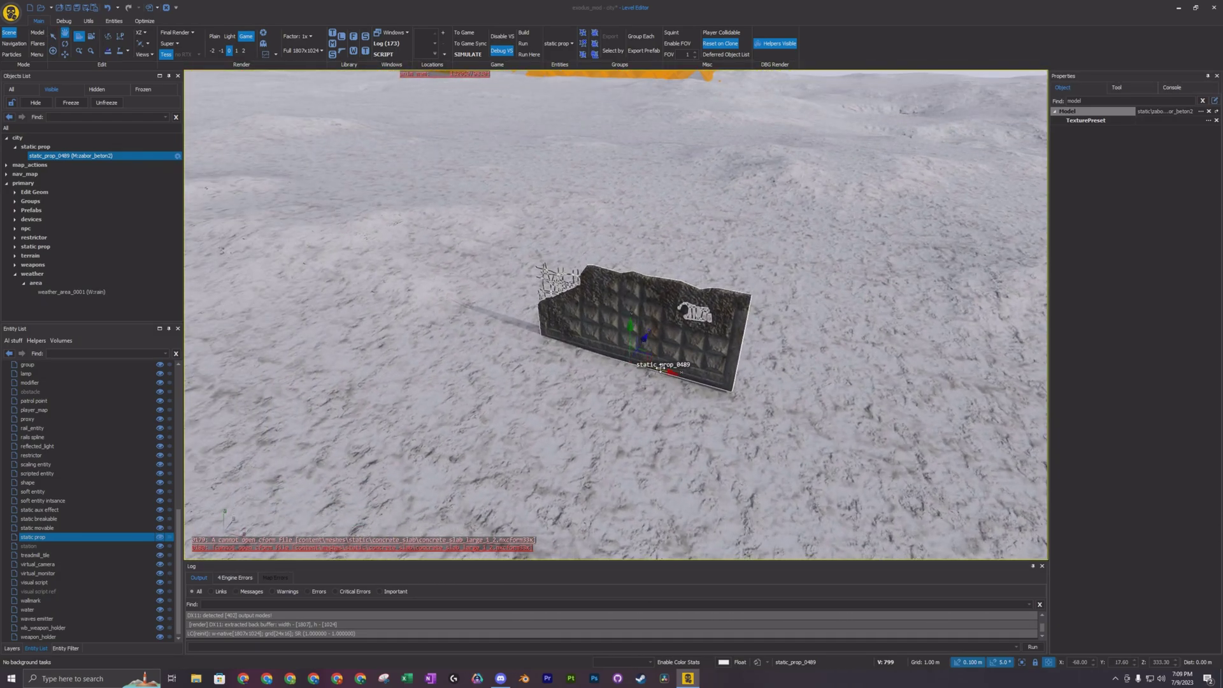
{"action": "right_click_drag", "start_coordinate": [361, 272], "coordinate": [411, 239]}
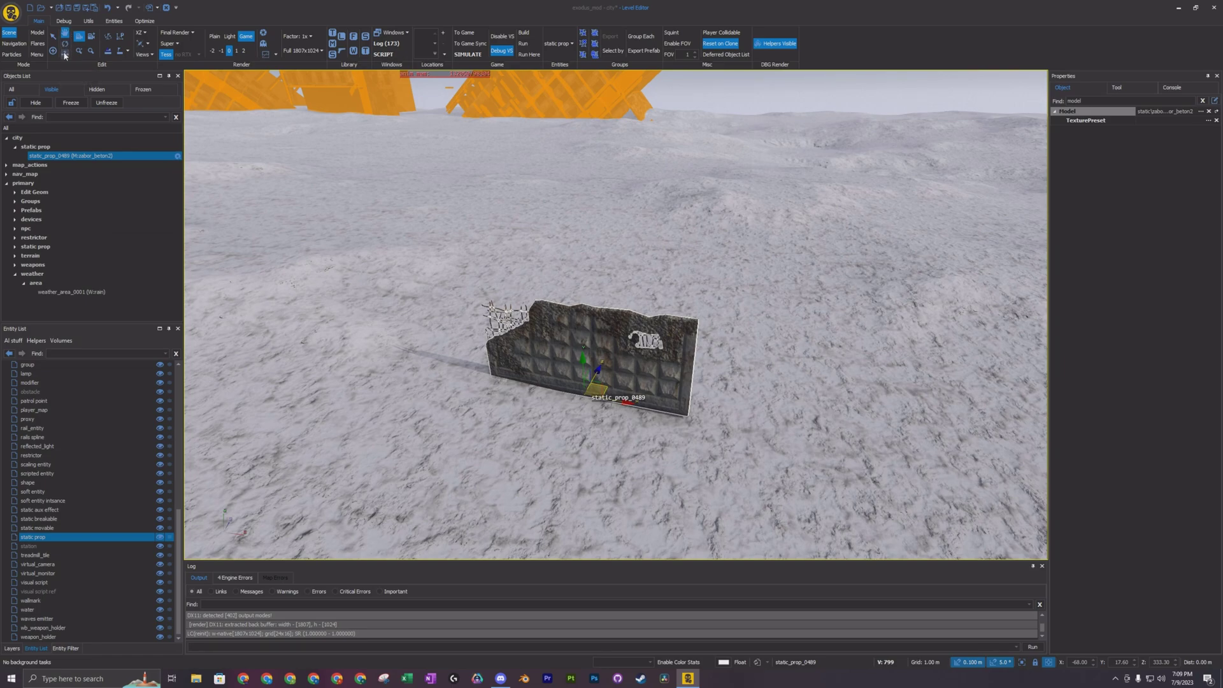
Step: Reposition the concrete fence segment, raising it above the snow and lowering it back down to ground level
{"action": "right_click_drag", "start_coordinate": [673, 335], "coordinate": [595, 337]}
{"action": "left_click_drag", "start_coordinate": [578, 344], "coordinate": [582, 302]}
{"action": "left_click_drag", "start_coordinate": [616, 343], "coordinate": [627, 381]}
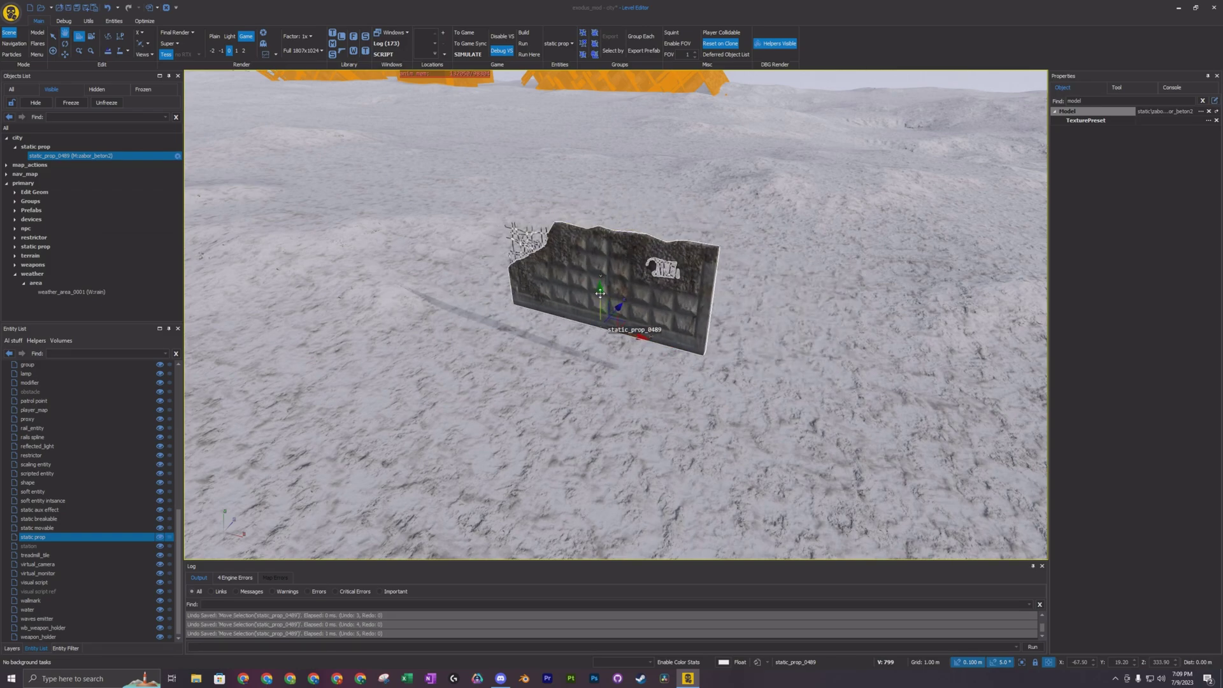
{"action": "left_click_drag", "start_coordinate": [600, 292], "coordinate": [592, 331]}
{"action": "right_click_drag", "start_coordinate": [648, 364], "coordinate": [683, 365]}
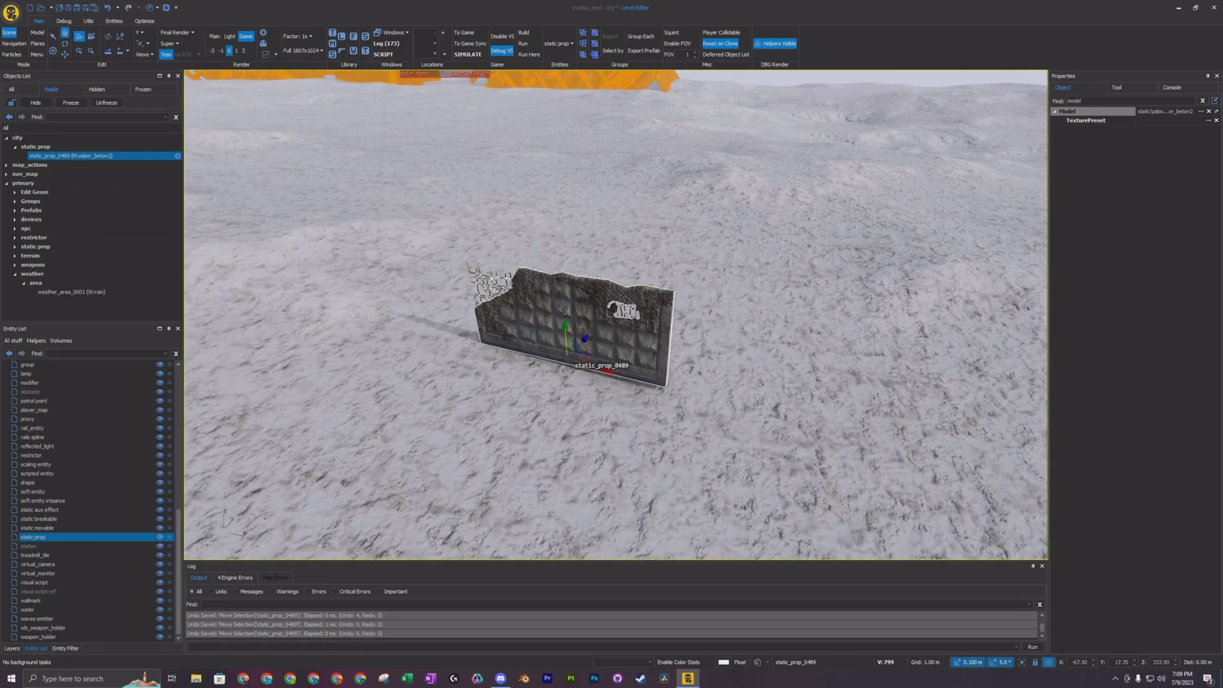
Step: Duplicate the broken concrete fence segment, place the copy end to end beside the original and rotate it to an angle
{"action": "key", "text": "ctrl+v"}
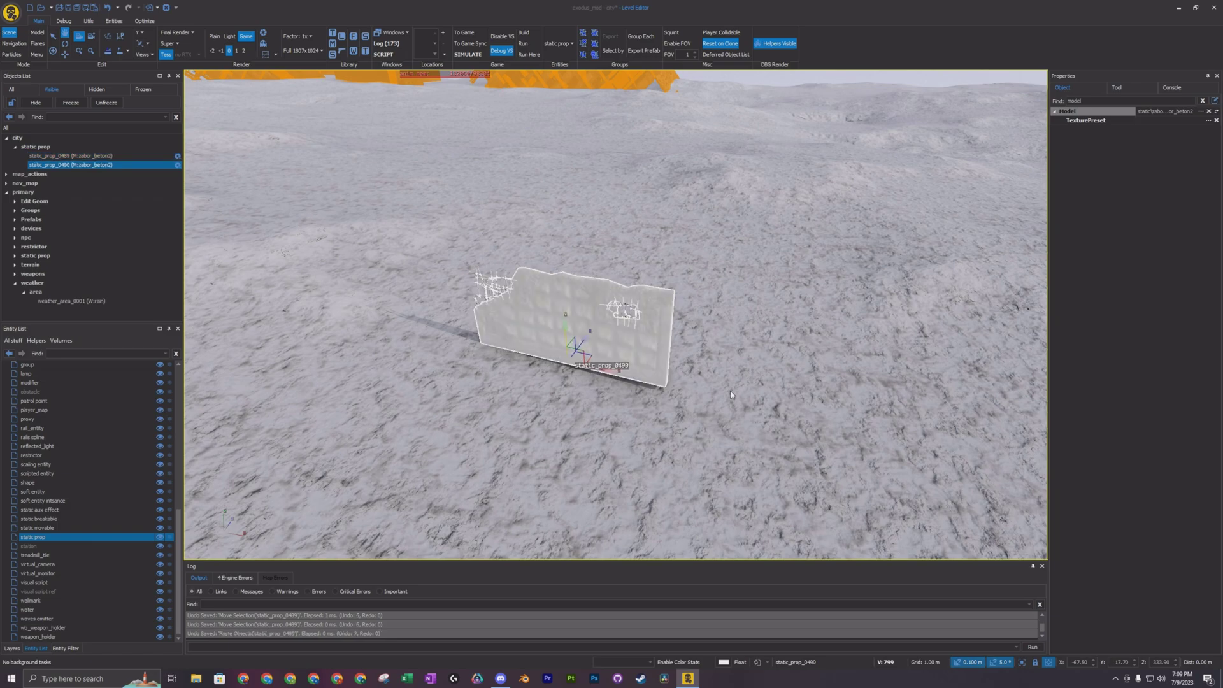
{"action": "left_click_drag", "start_coordinate": [593, 368], "coordinate": [830, 411]}
{"action": "right_click_drag", "start_coordinate": [818, 418], "coordinate": [820, 428]}
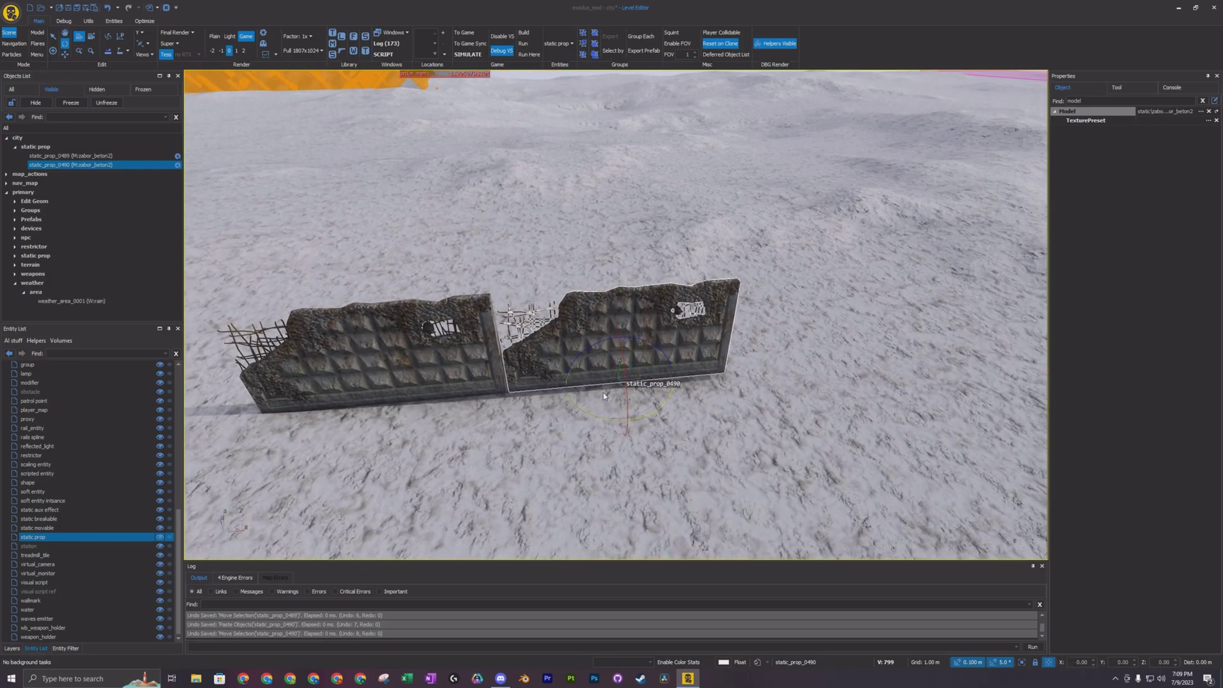
{"action": "left_click_drag", "start_coordinate": [620, 421], "coordinate": [695, 420]}
{"action": "mouse_move", "coordinate": [695, 420]}
{"action": "right_mouse_down"}
{"action": "mouse_move", "coordinate": [726, 423]}
{"action": "mouse_move", "coordinate": [656, 382]}
{"action": "mouse_move", "coordinate": [676, 420]}
{"action": "mouse_move", "coordinate": [682, 388]}
{"action": "mouse_move", "coordinate": [714, 421]}
{"action": "mouse_move", "coordinate": [732, 405]}
{"action": "mouse_move", "coordinate": [678, 416]}
{"action": "right_mouse_up"}
Step: Place a new static prop on the snow beside the fence and assign it the gas_station_exterior model from the gas_station folder
{"action": "left_click", "coordinate": [623, 385]}
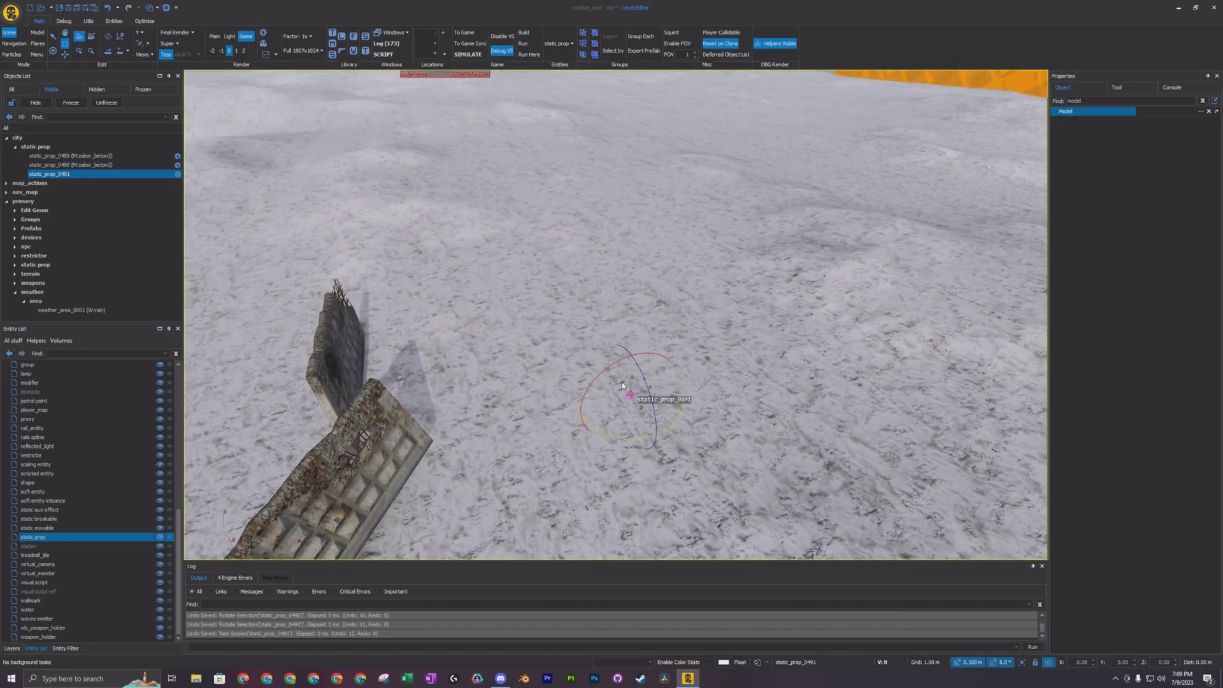
{"action": "left_click", "coordinate": [1201, 111]}
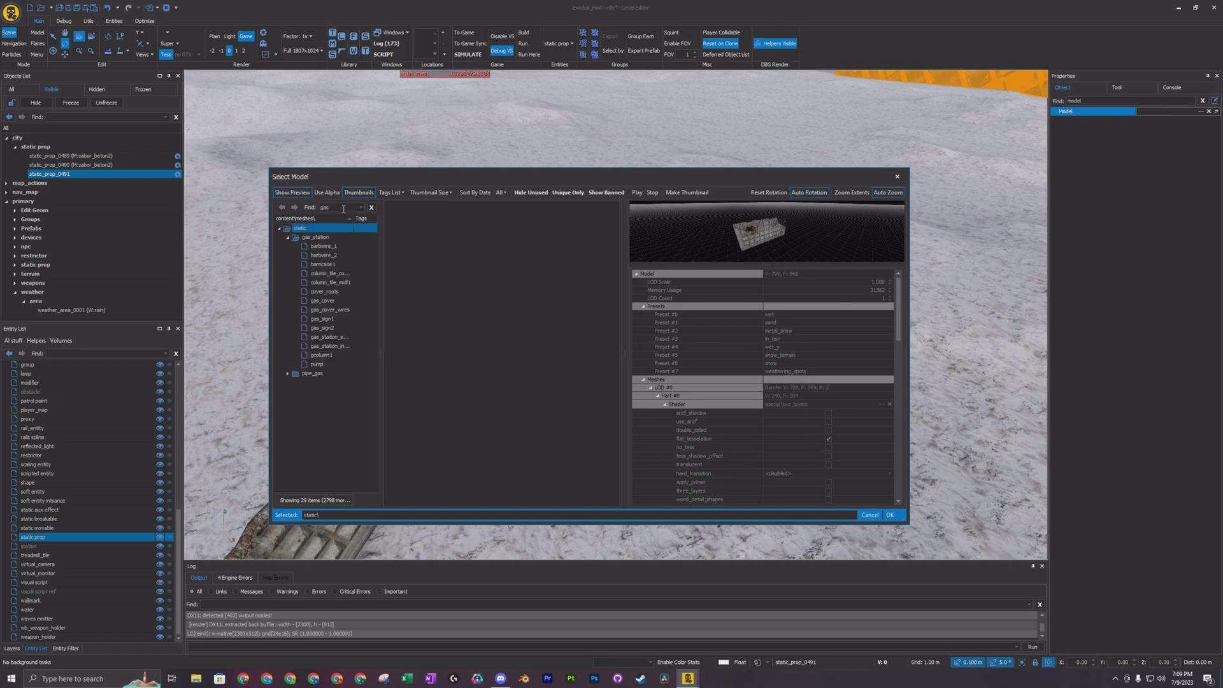
{"action": "left_click", "coordinate": [324, 246]}
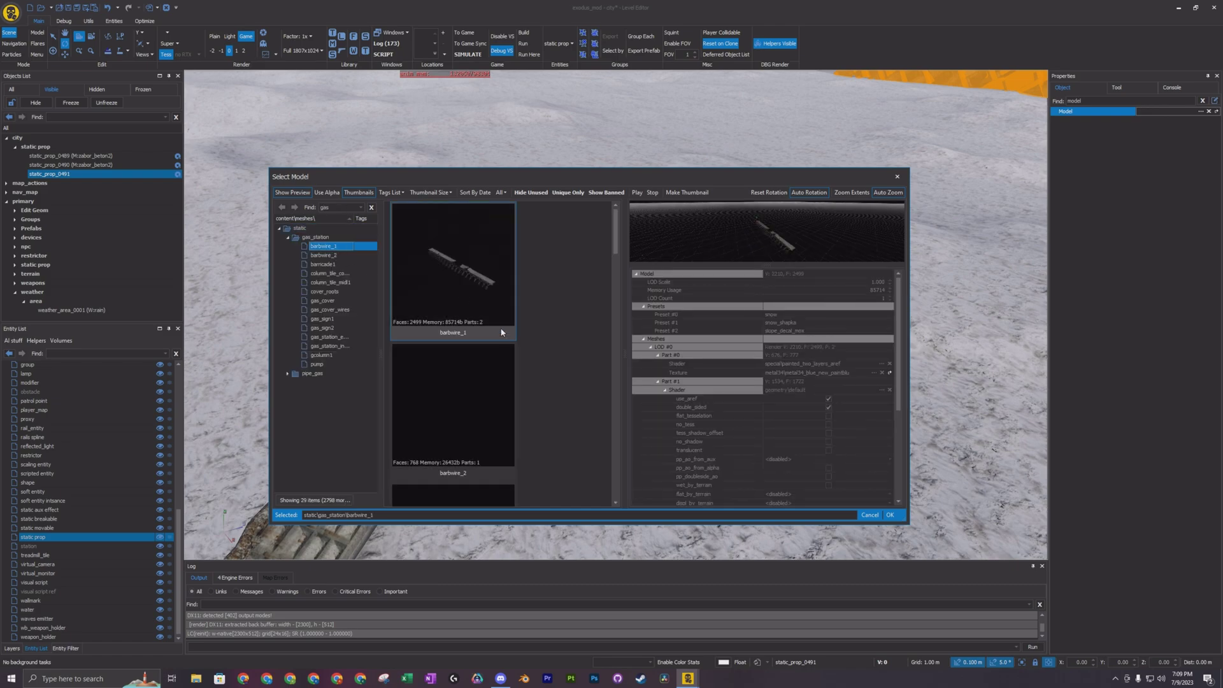
{"action": "scroll", "coordinate": [526, 345], "scroll_direction": "down", "scroll_amount": 3}
{"action": "scroll", "coordinate": [526, 349], "scroll_direction": "down", "scroll_amount": 8}
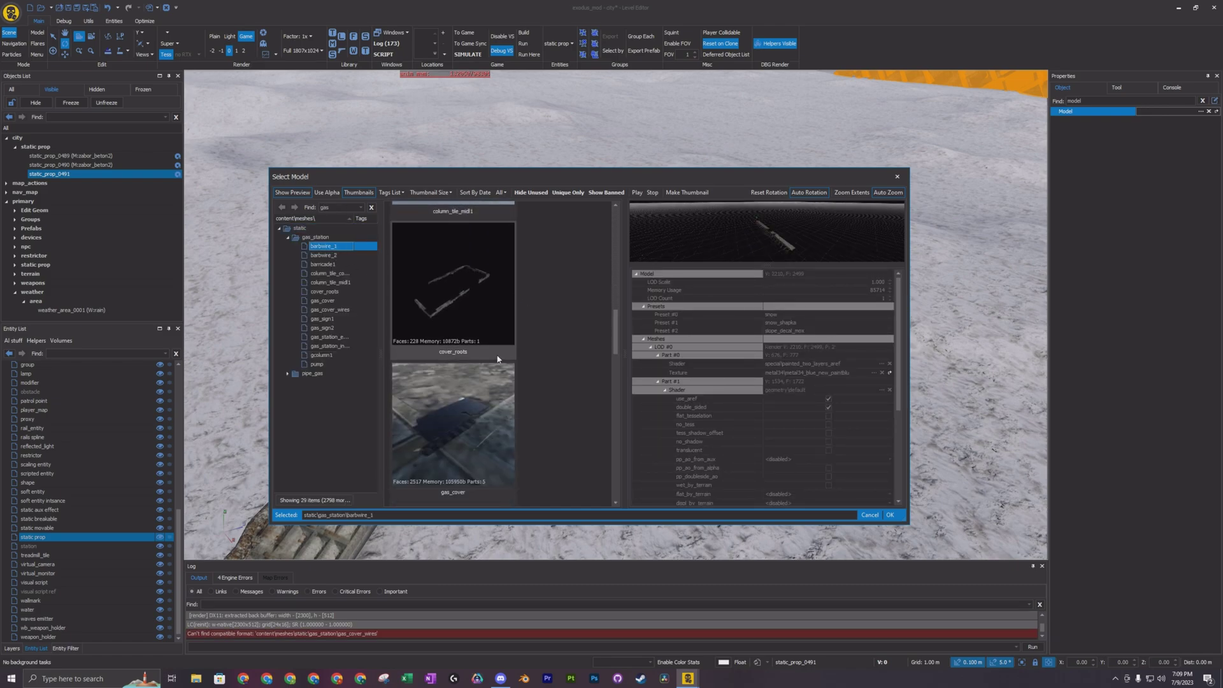
{"action": "scroll", "coordinate": [500, 352], "scroll_direction": "down", "scroll_amount": 3}
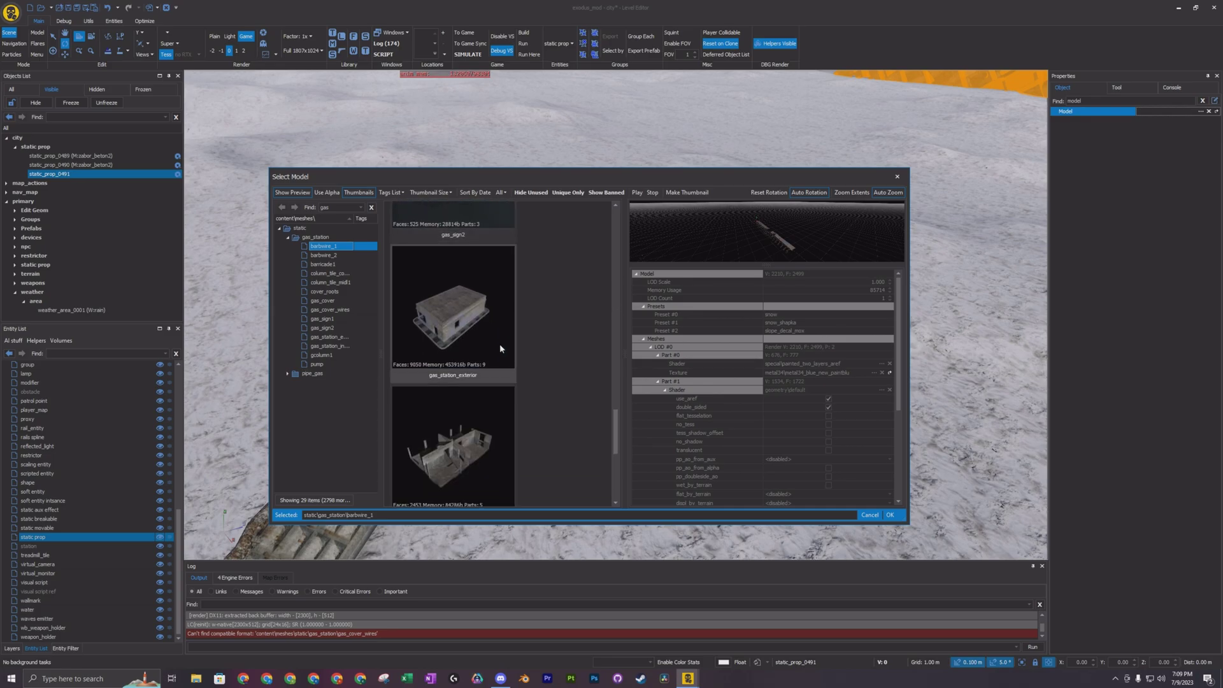
{"action": "left_click", "coordinate": [890, 515]}
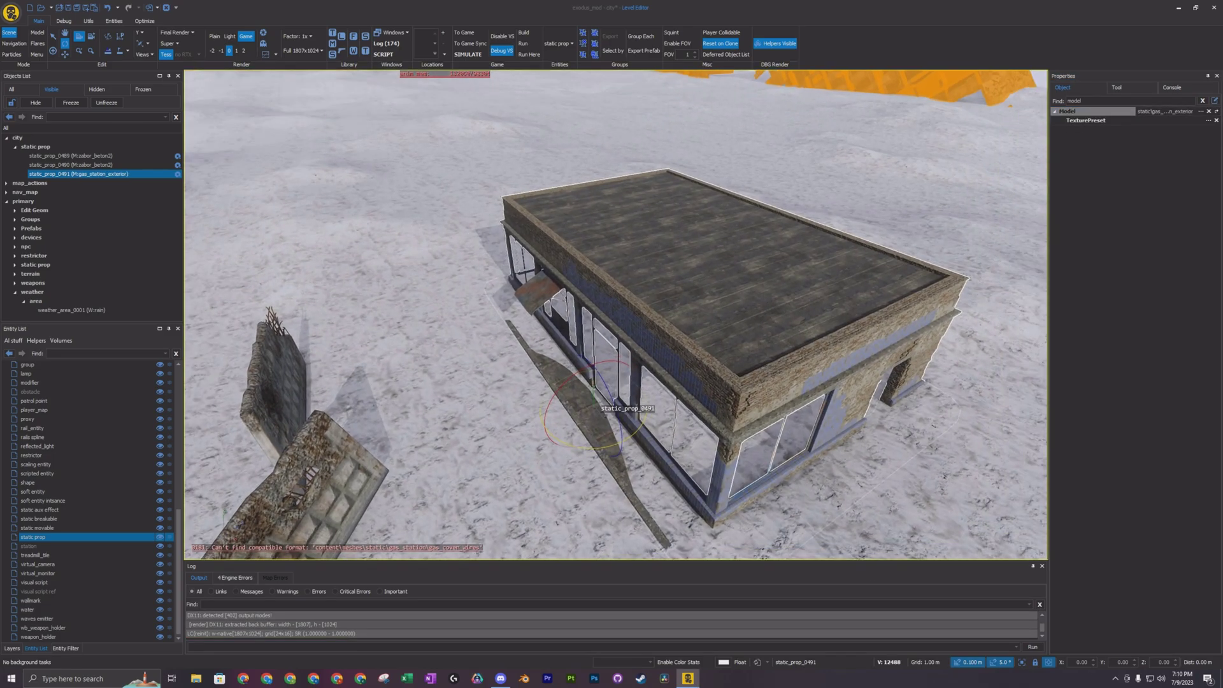
Step: Run the game from the current spot, walk around the gas station building to inspect its walls, windows and doorway, and return to editing
{"action": "right_click_drag", "start_coordinate": [847, 459], "coordinate": [718, 458]}
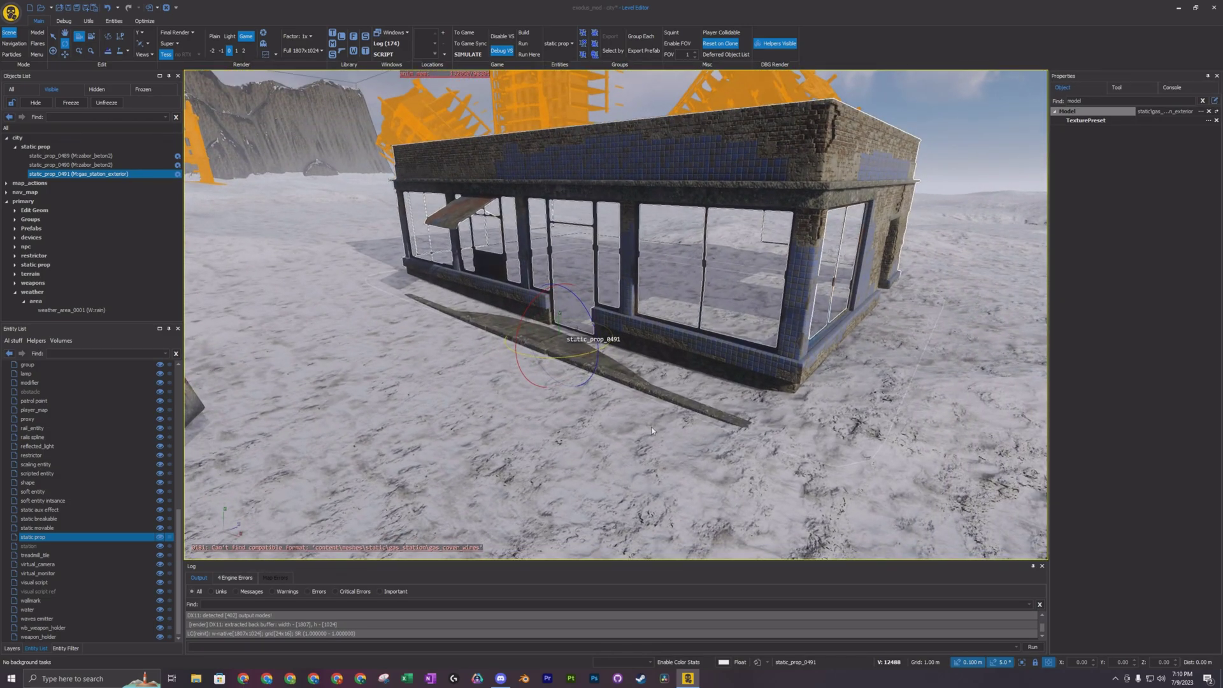
{"action": "right_click_drag", "start_coordinate": [652, 432], "coordinate": [651, 432]}
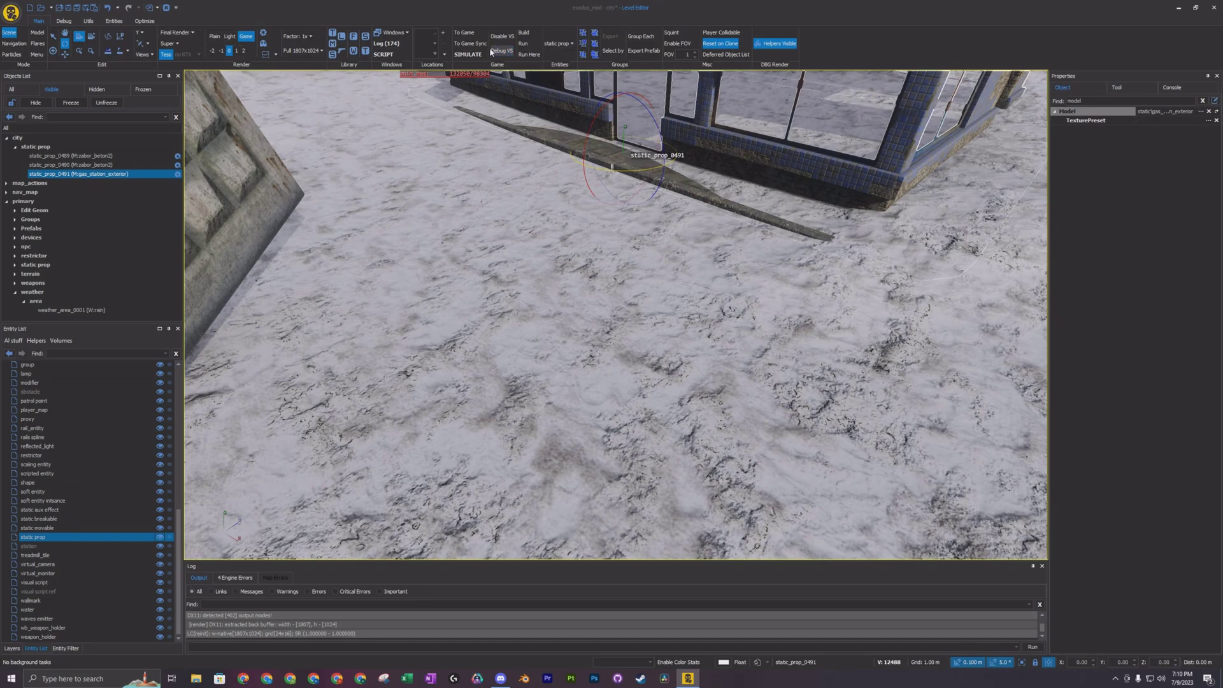
{"action": "left_click", "coordinate": [529, 55]}
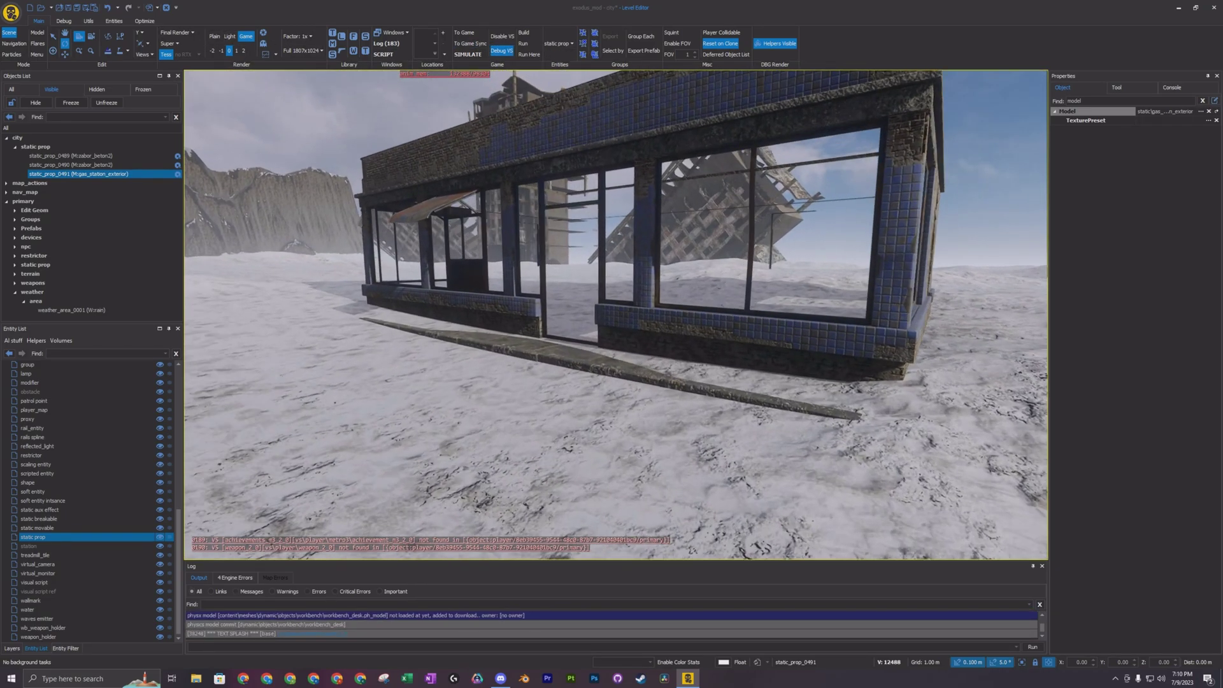
{"action": "key", "text": "w"}
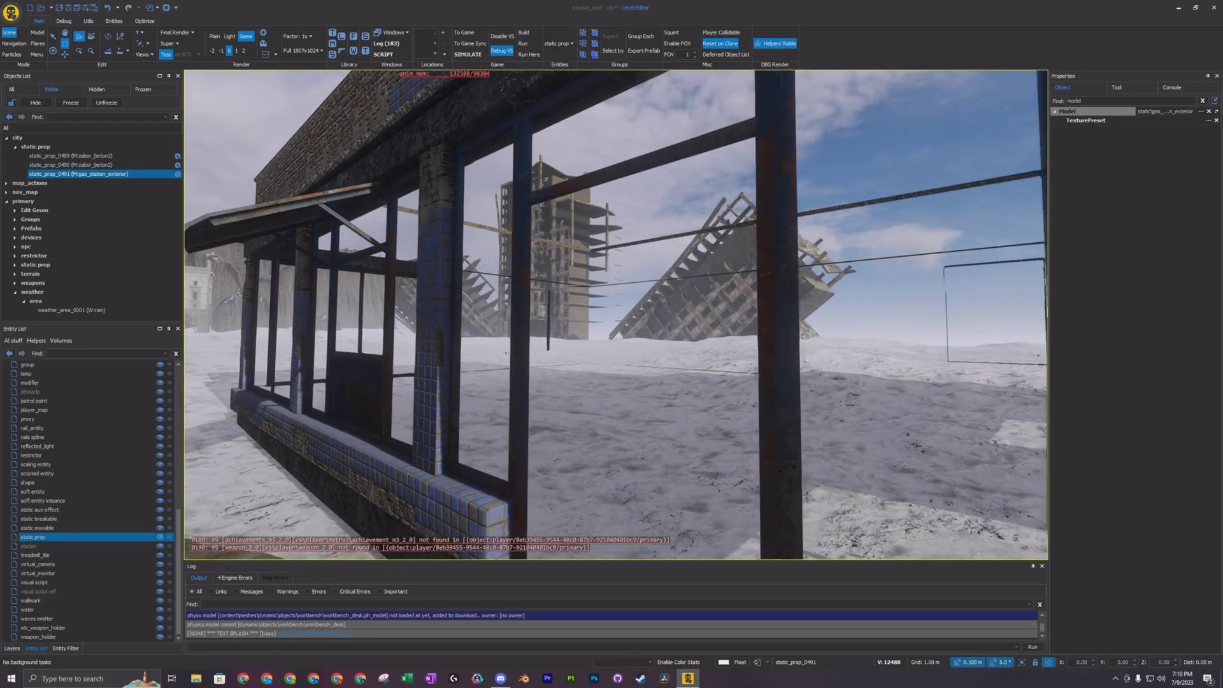
{"action": "key", "text": "w"}
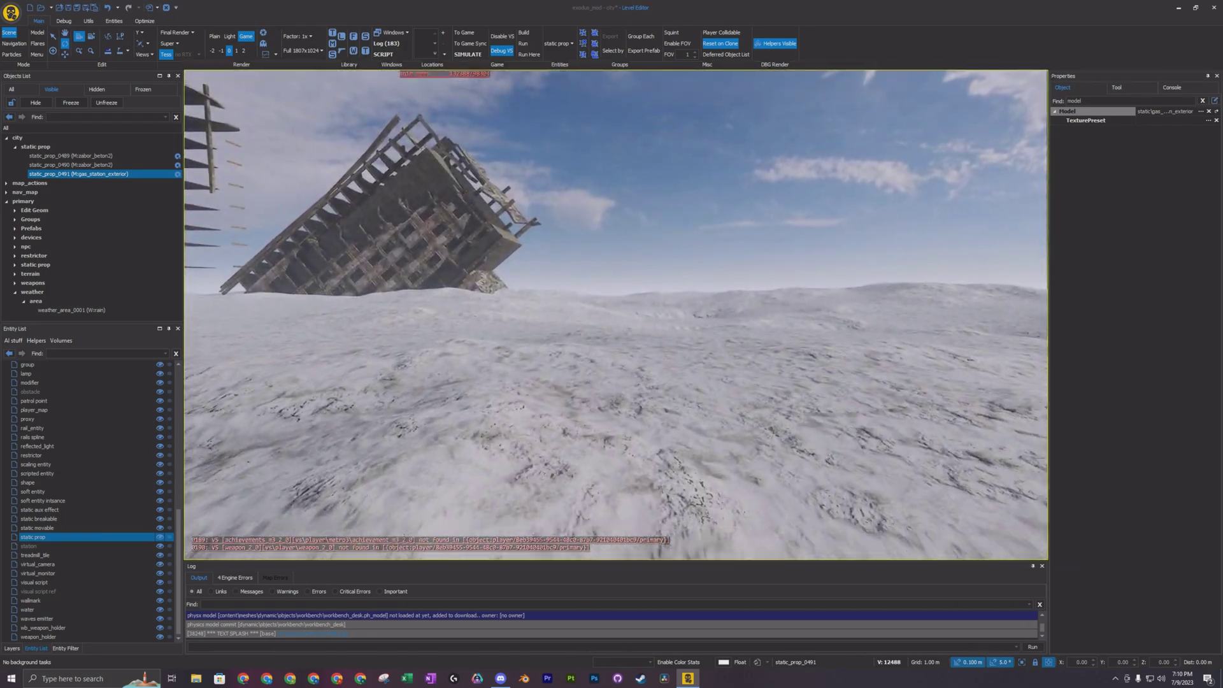
{"action": "key", "text": "w"}
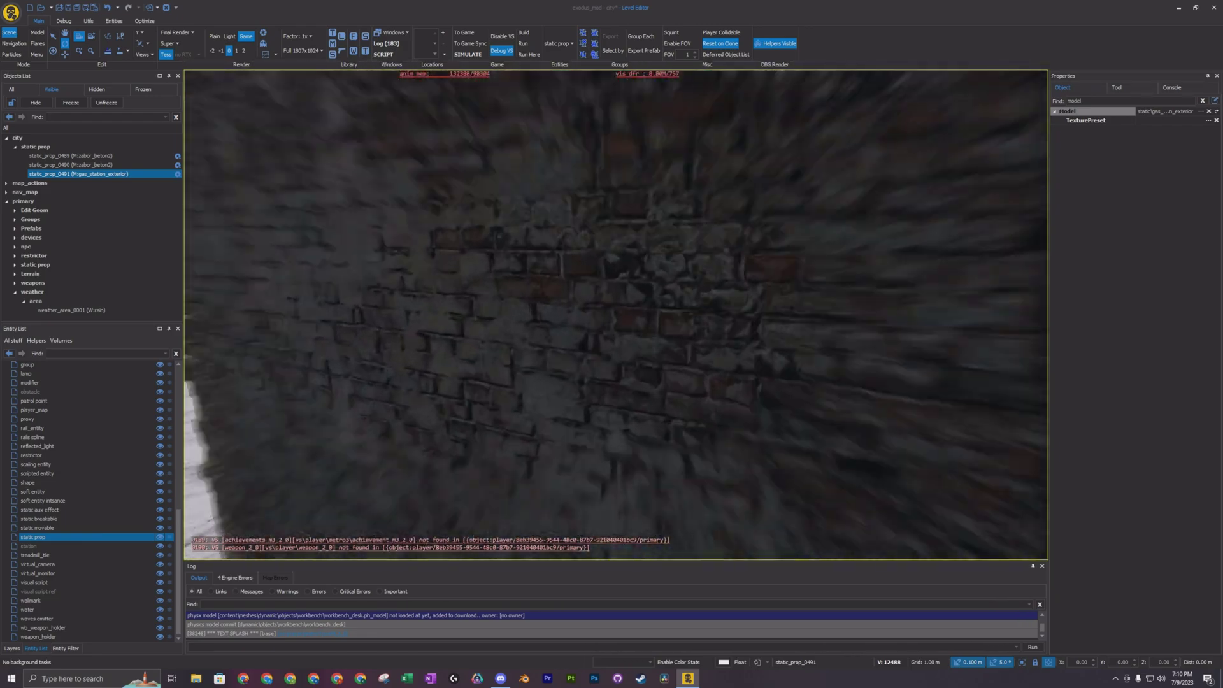
{"action": "key", "text": "w"}
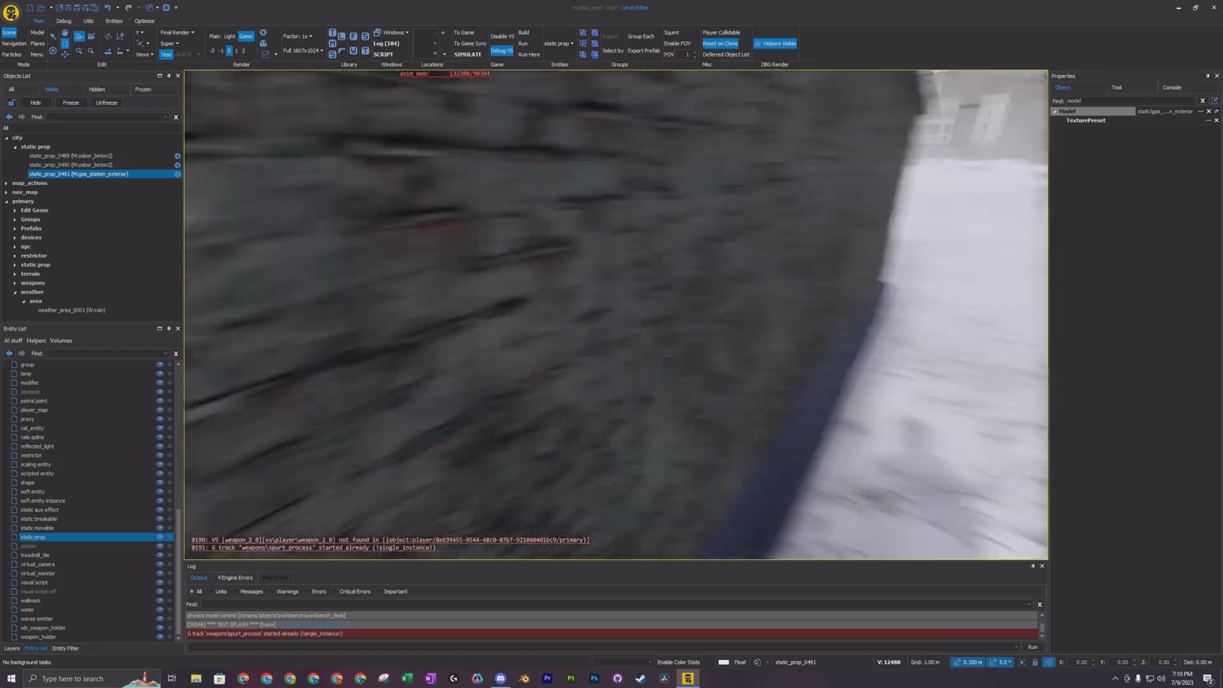
{"action": "key", "text": "w"}
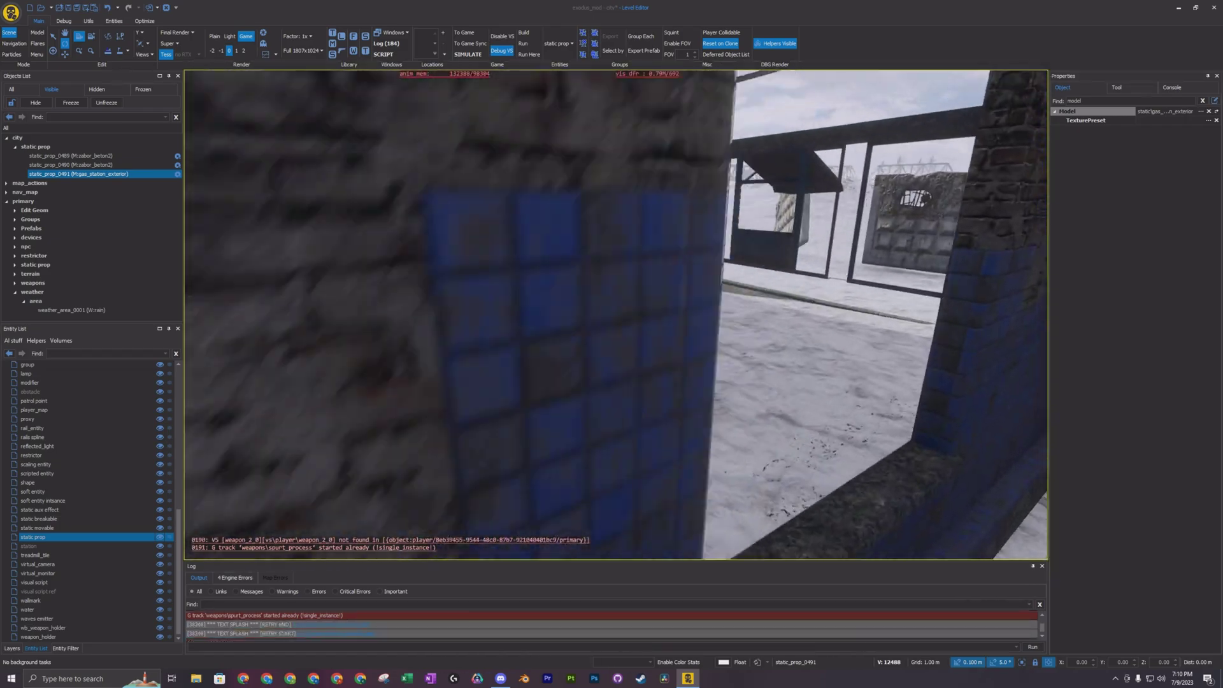
{"action": "key", "text": "w"}
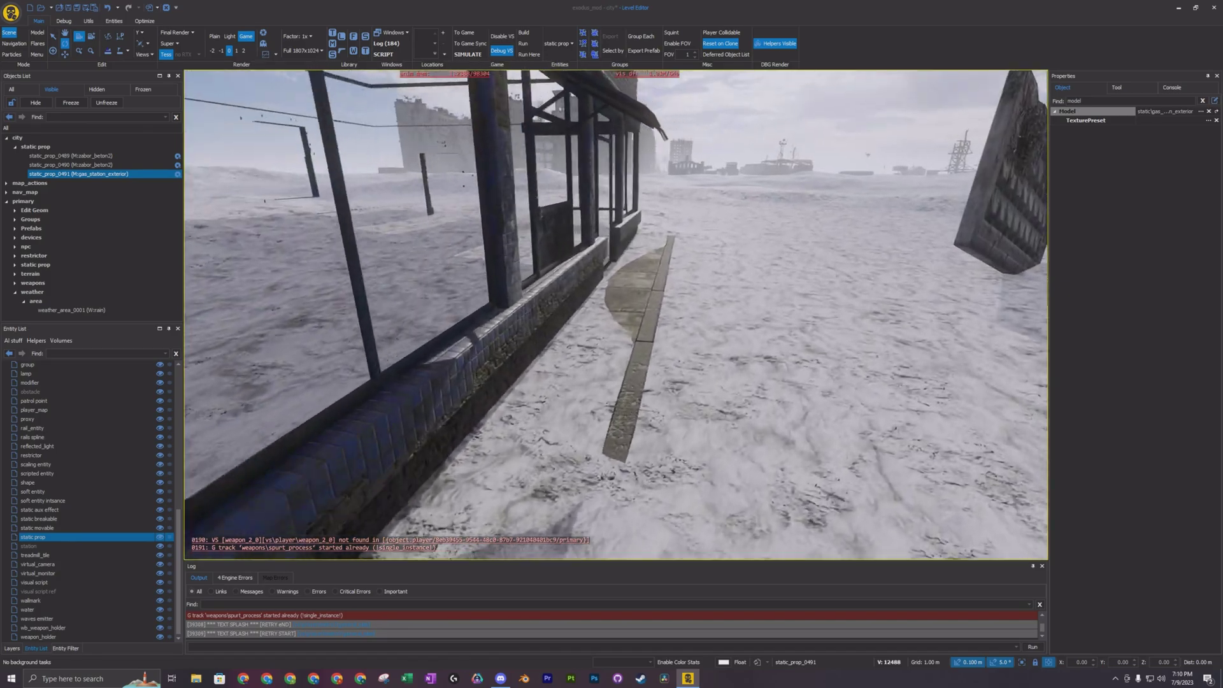
{"action": "key", "text": "w"}
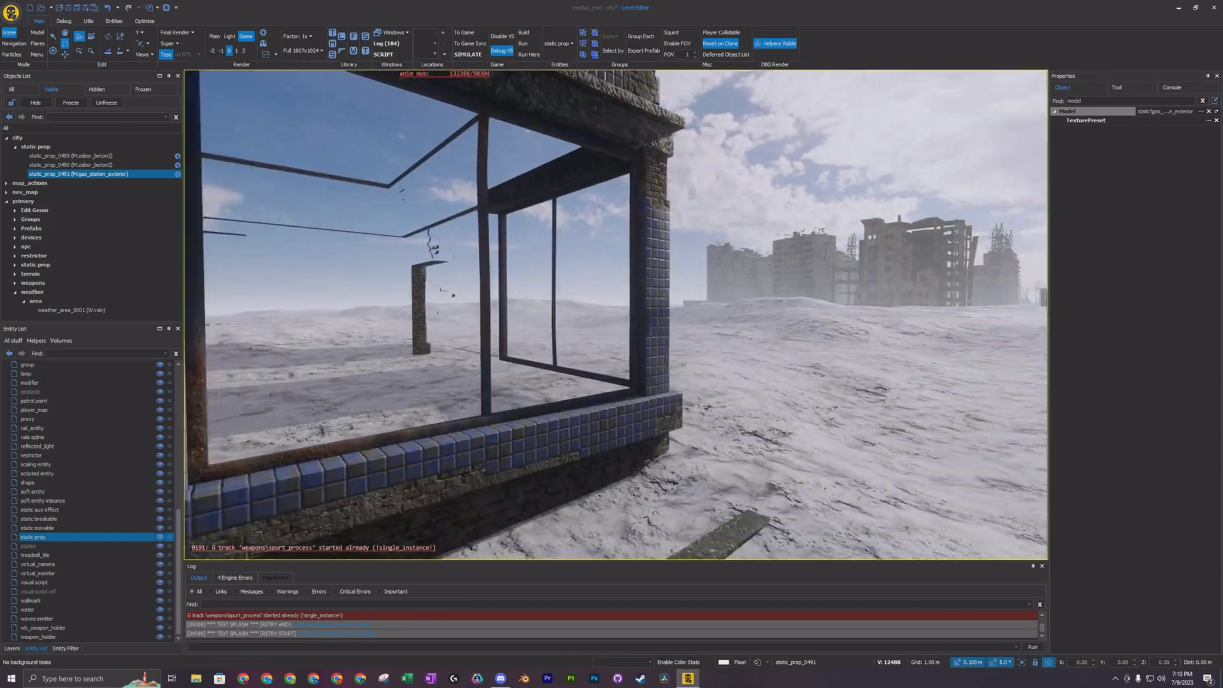
{"action": "key", "text": "w"}
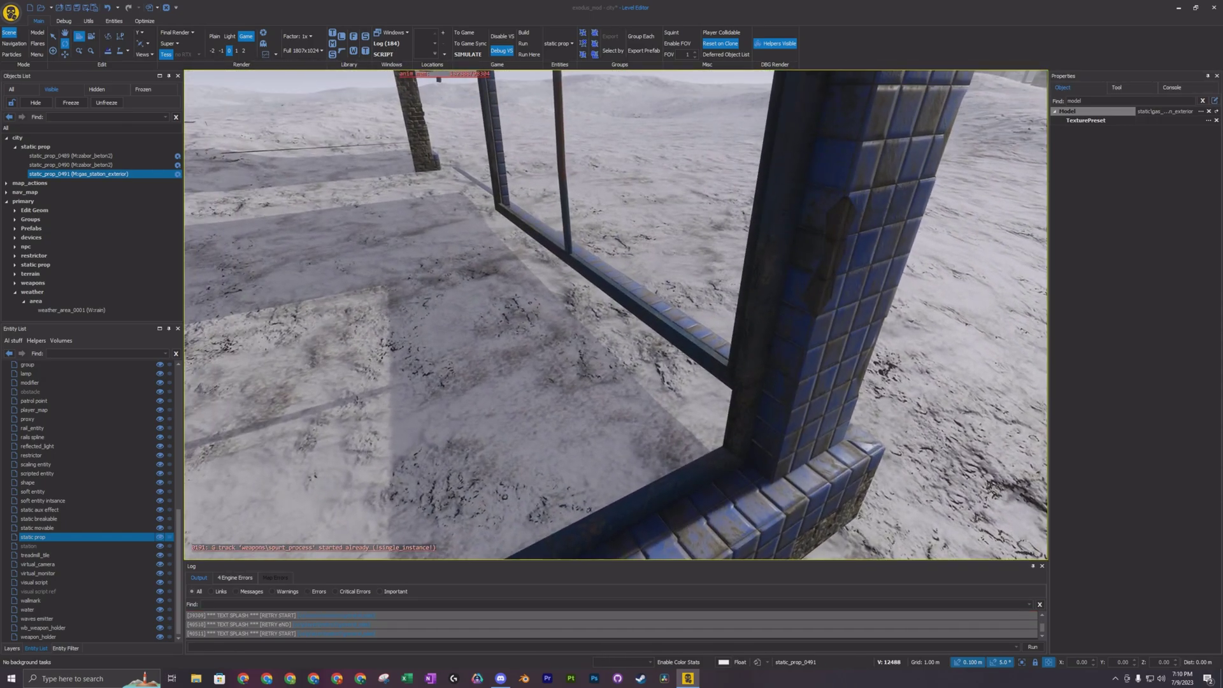
{"action": "key", "text": "w"}
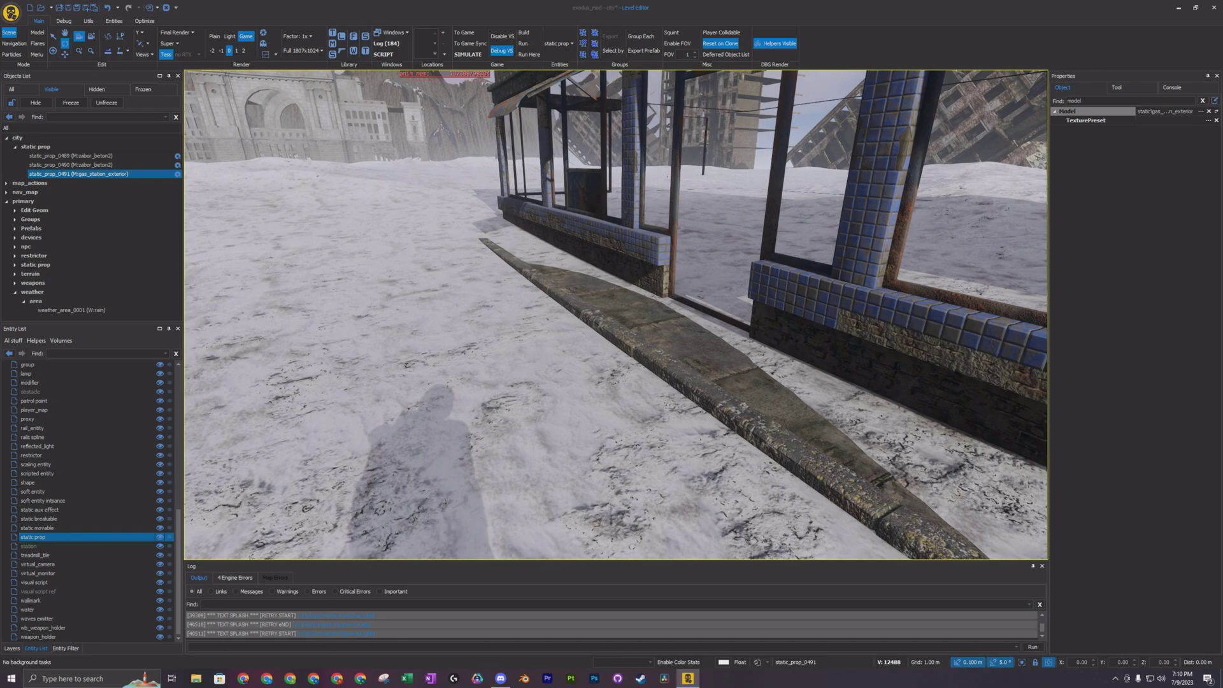
{"action": "key", "text": "ctrl"}
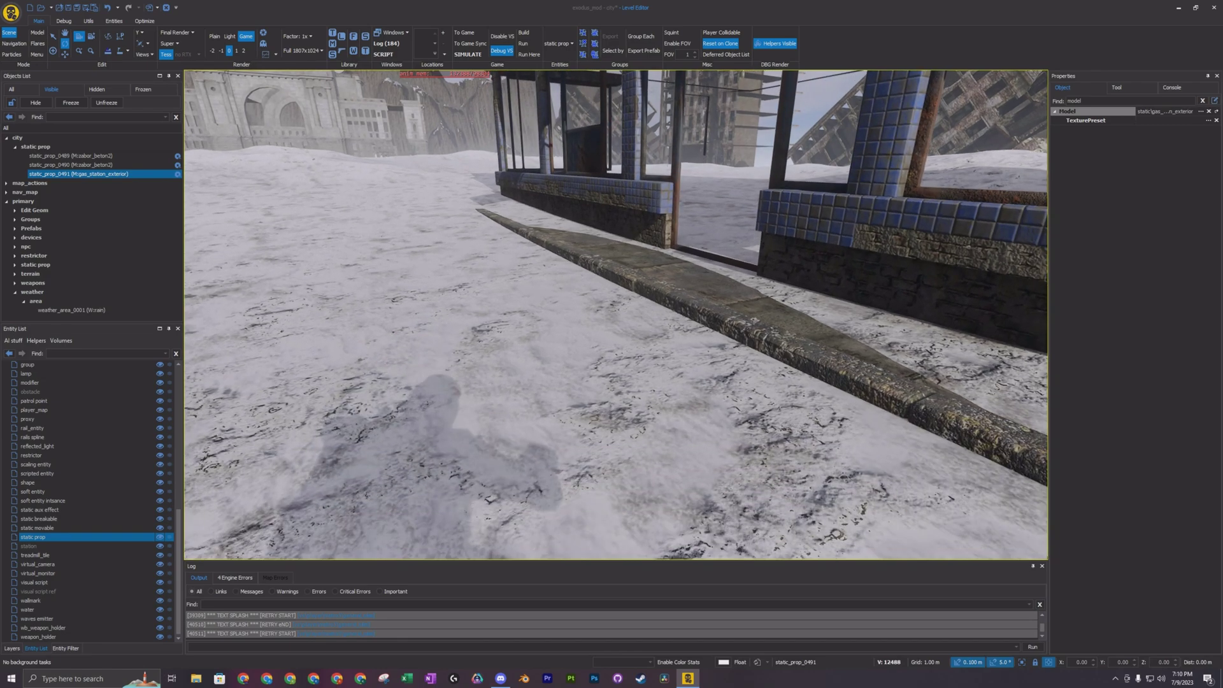
{"action": "key", "text": "Escape"}
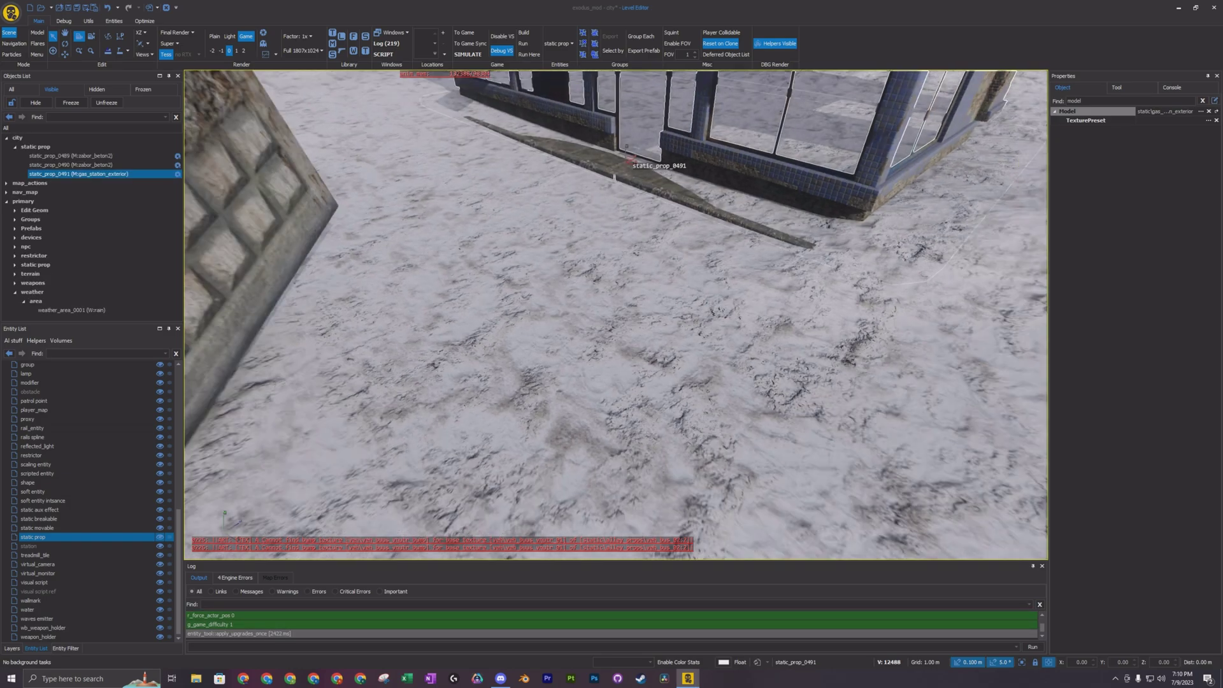
Step: Place another static prop in front of the gas station and assign it the concrete_slab_depo model from the concrete_slab folder
{"action": "key", "text": "s"}
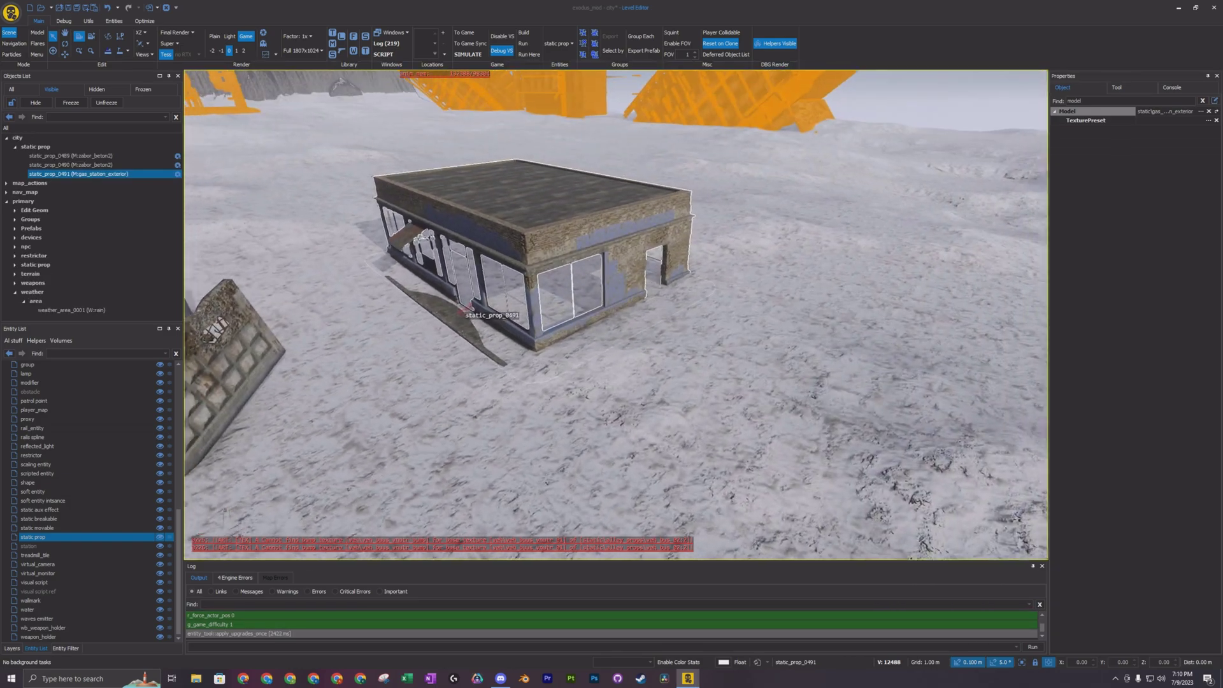
{"action": "key", "text": "w"}
{"action": "right_click_drag", "start_coordinate": [685, 309], "coordinate": [780, 348]}
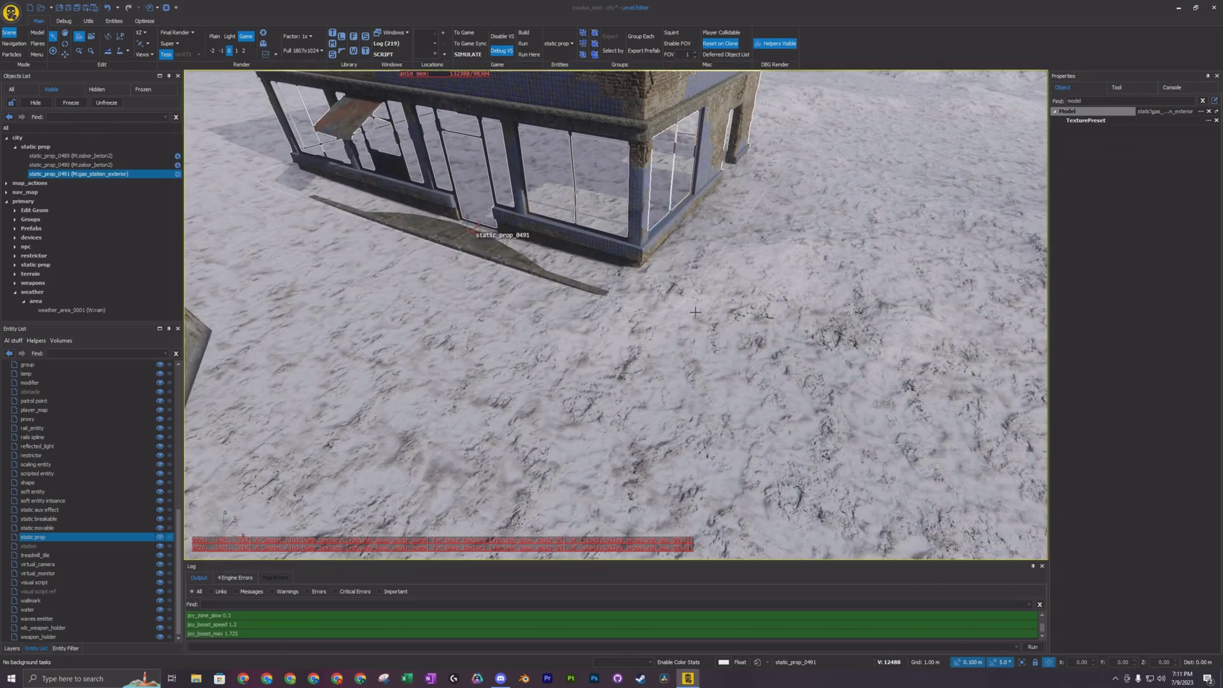
{"action": "left_click", "coordinate": [624, 390]}
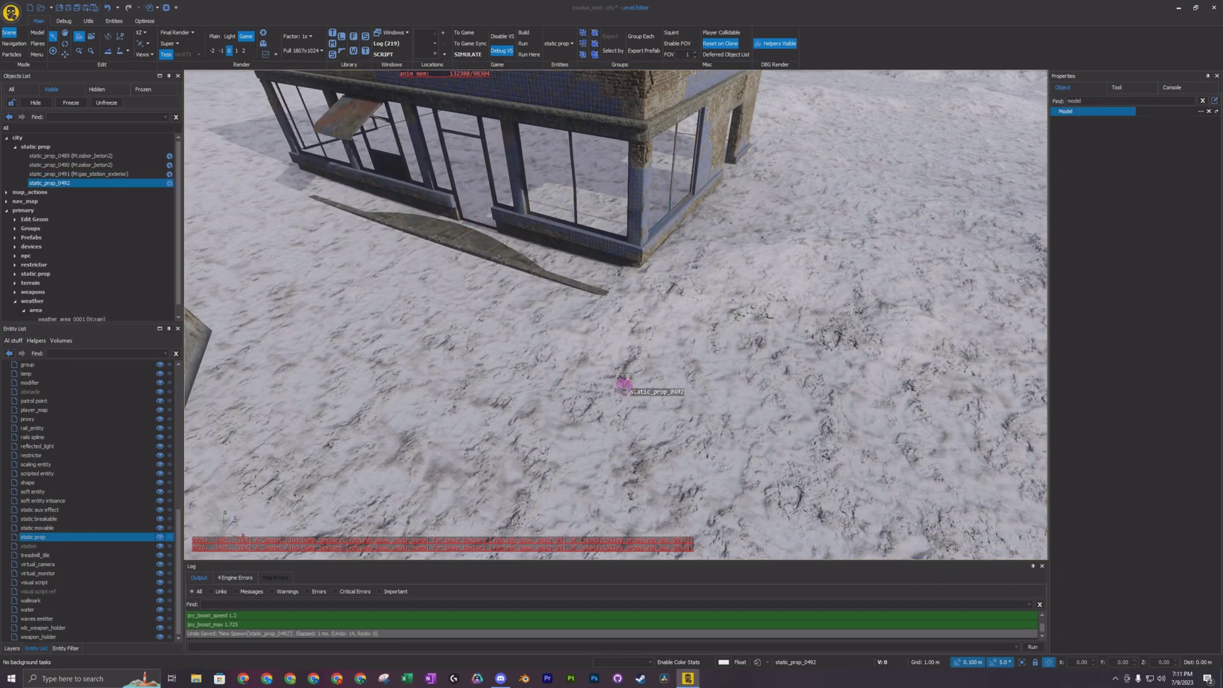
{"action": "left_click", "coordinate": [1201, 112]}
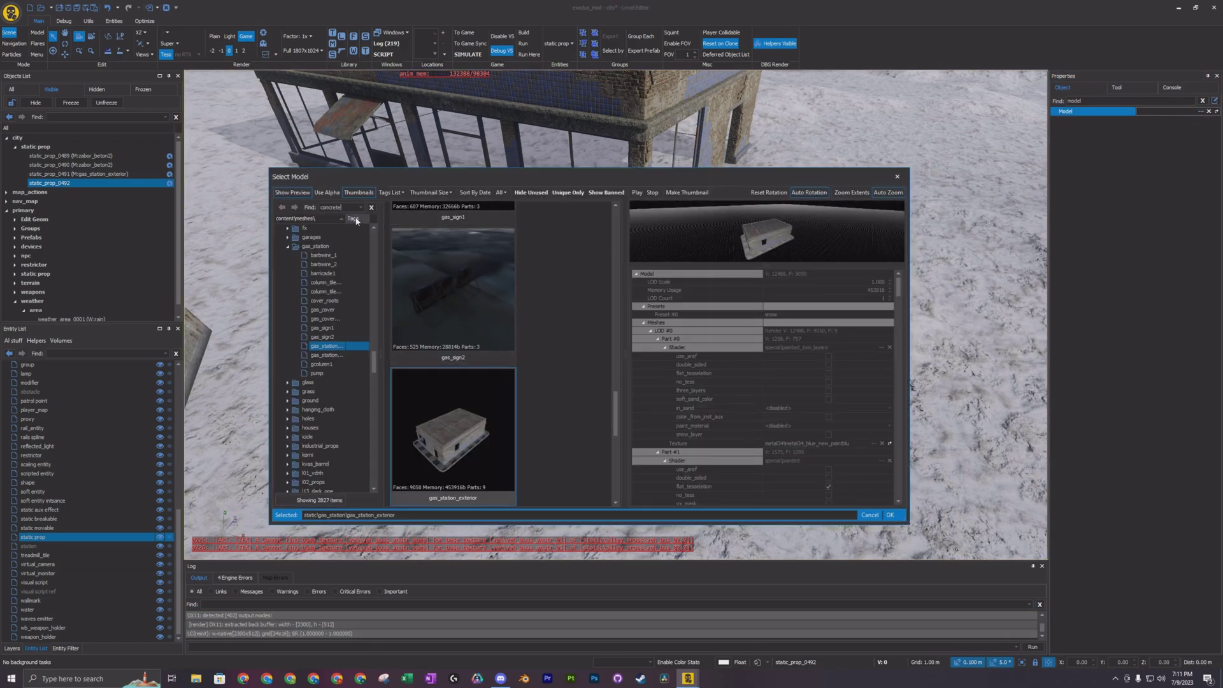
{"action": "key", "text": "Return"}
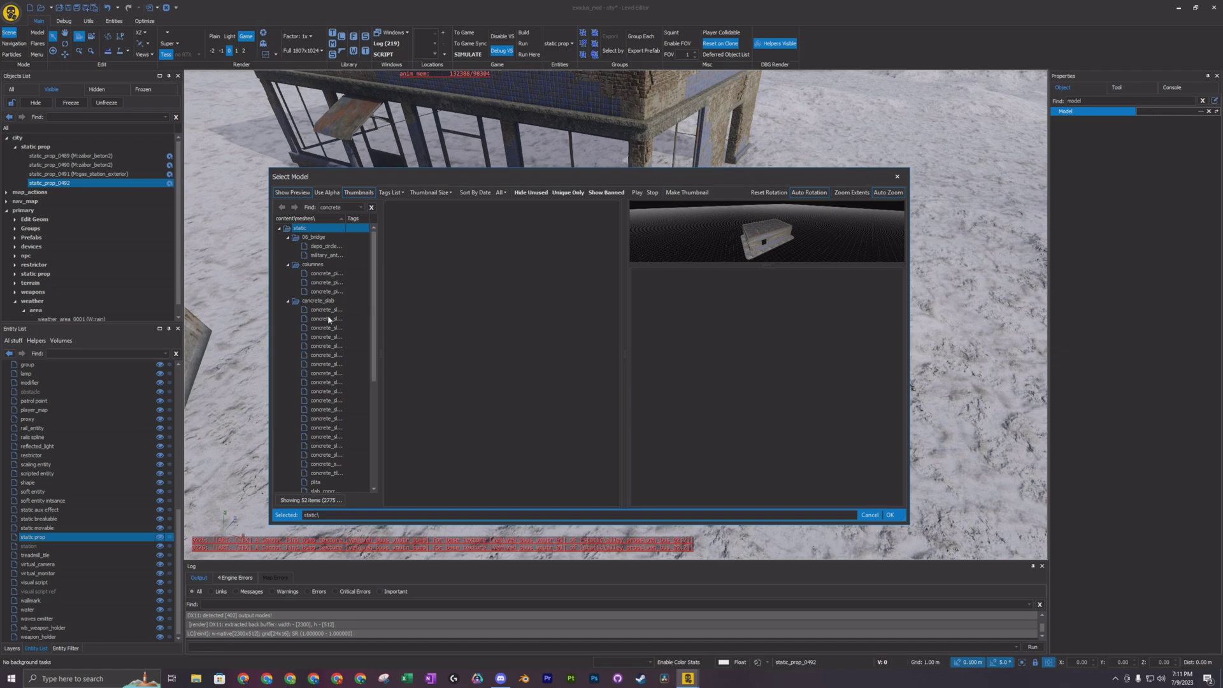
{"action": "left_click", "coordinate": [327, 312]}
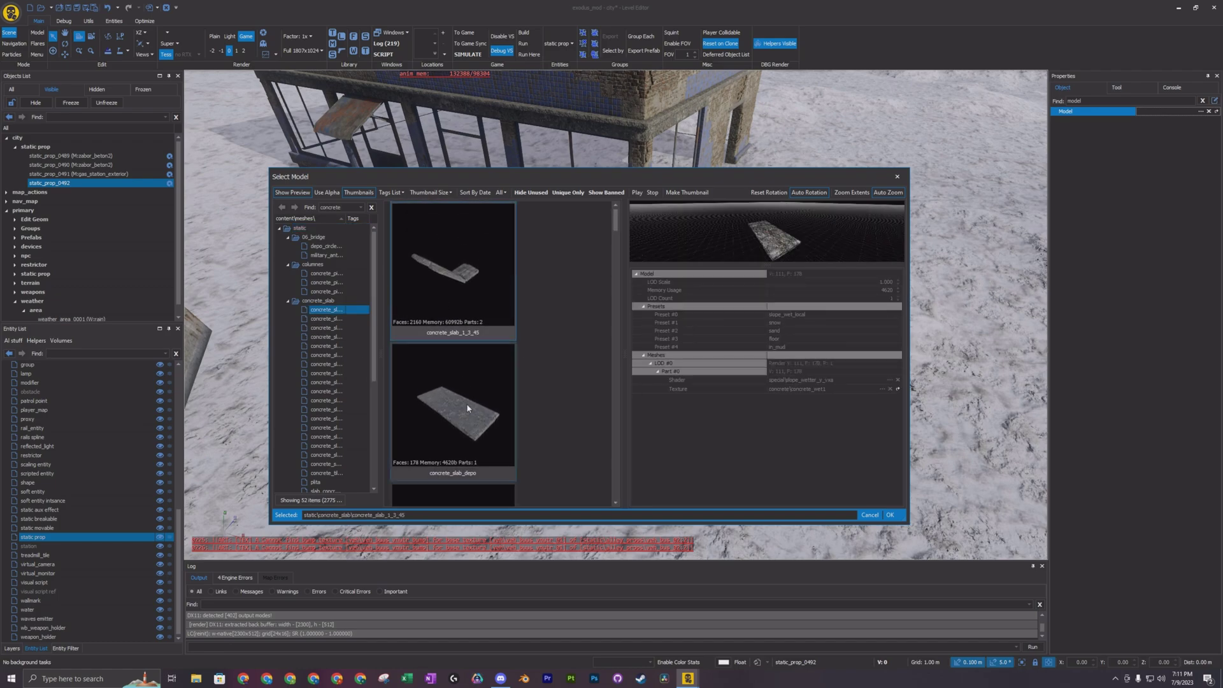
{"action": "left_click", "coordinate": [891, 514]}
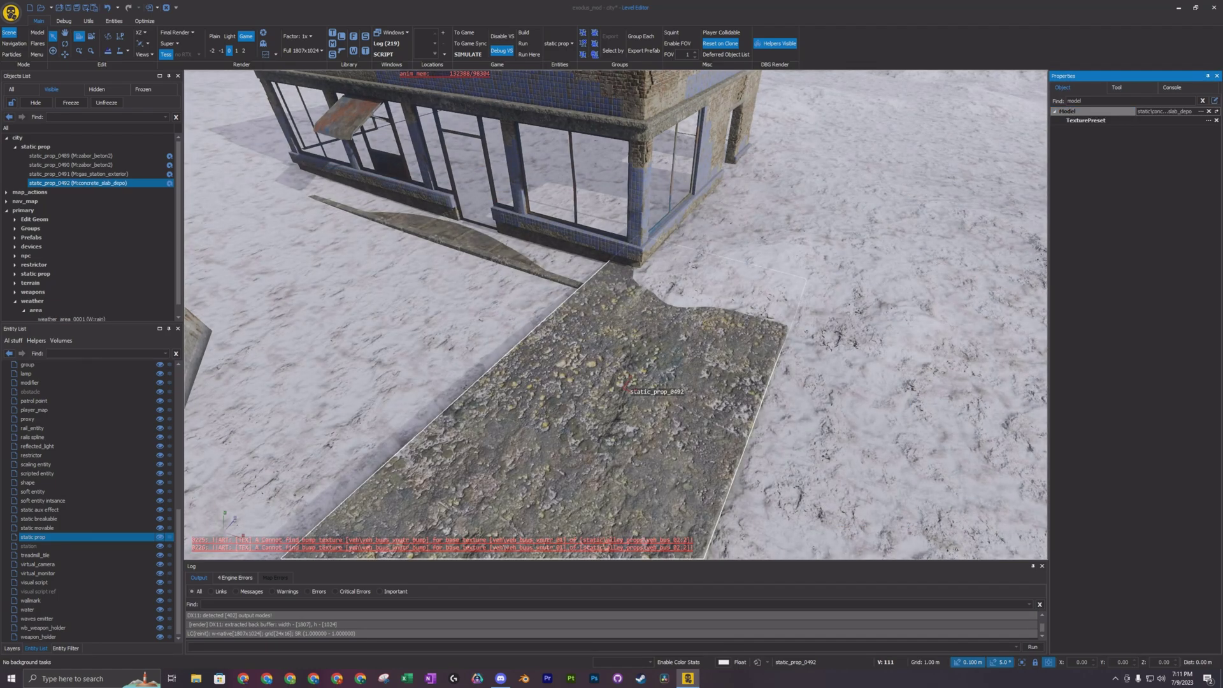
Step: Move the concrete slab inside the gas station behind the doorway and rotate it so its long side runs along the storefront
{"action": "key", "text": "w"}
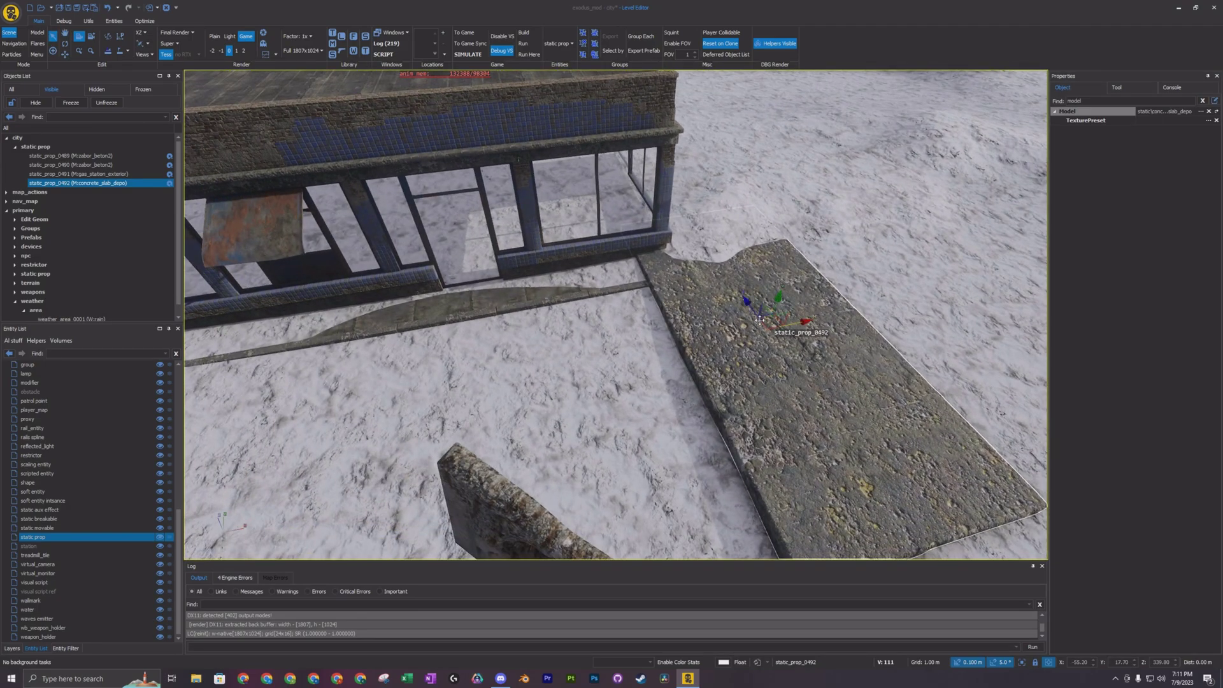
{"action": "left_click_drag", "start_coordinate": [758, 317], "coordinate": [452, 171]}
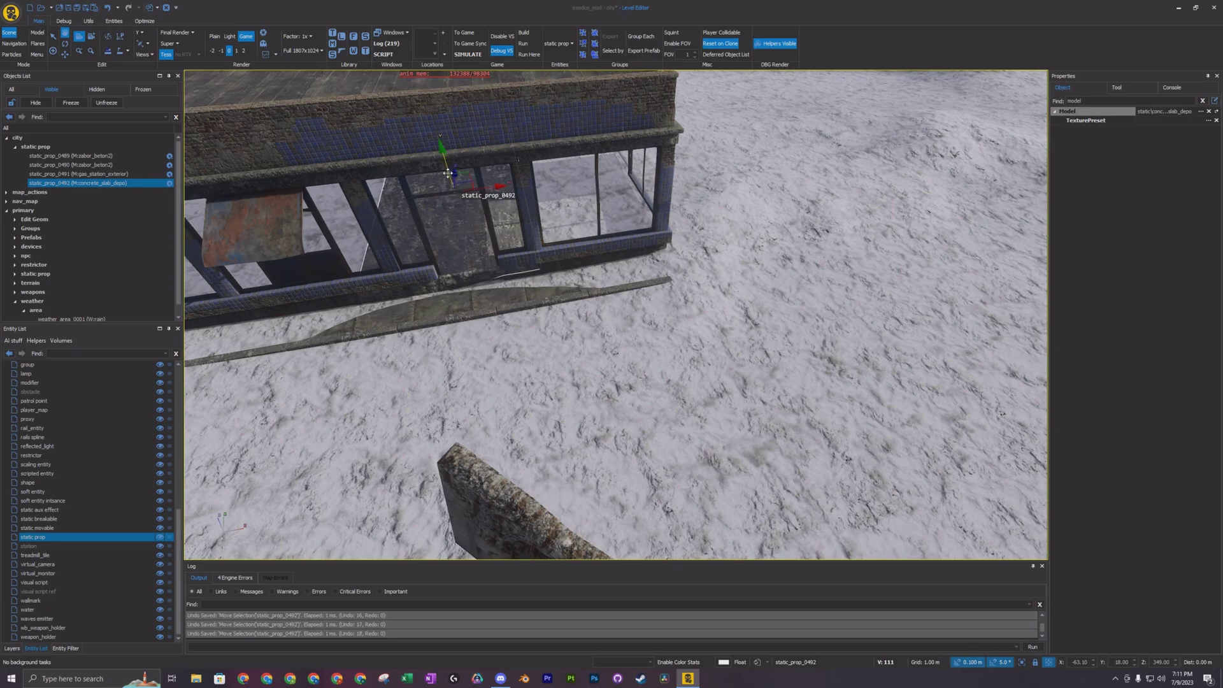
{"action": "left_click_drag", "start_coordinate": [460, 225], "coordinate": [512, 206]}
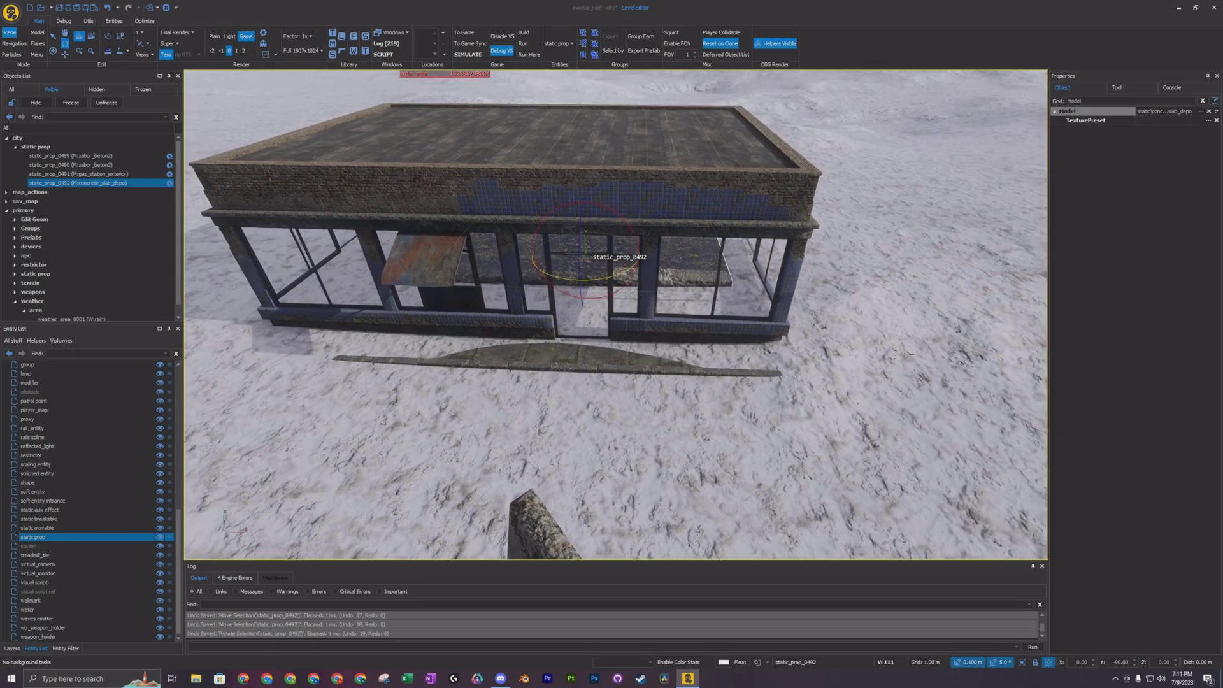
Step: Shift the concrete slab toward the storefront and lower it slightly to serve as the building's floor
{"action": "right_click_drag", "start_coordinate": [503, 224], "coordinate": [503, 223]}
{"action": "key", "text": "w"}
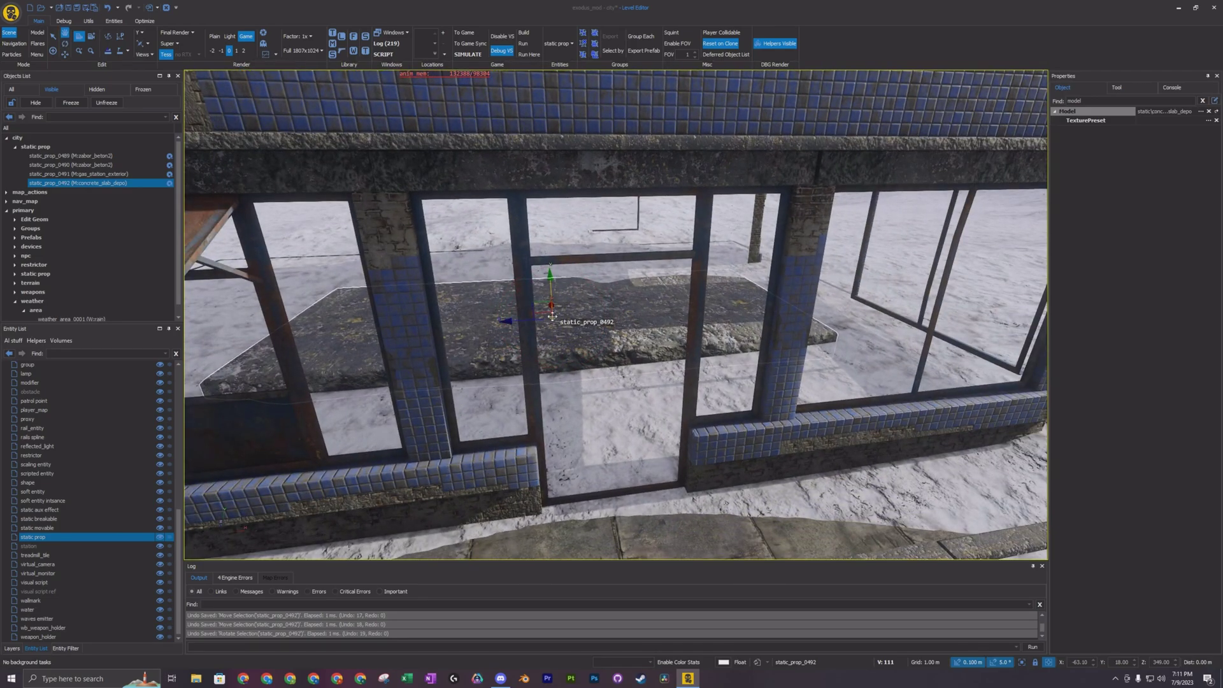
{"action": "right_click_drag", "start_coordinate": [554, 305], "coordinate": [554, 304]}
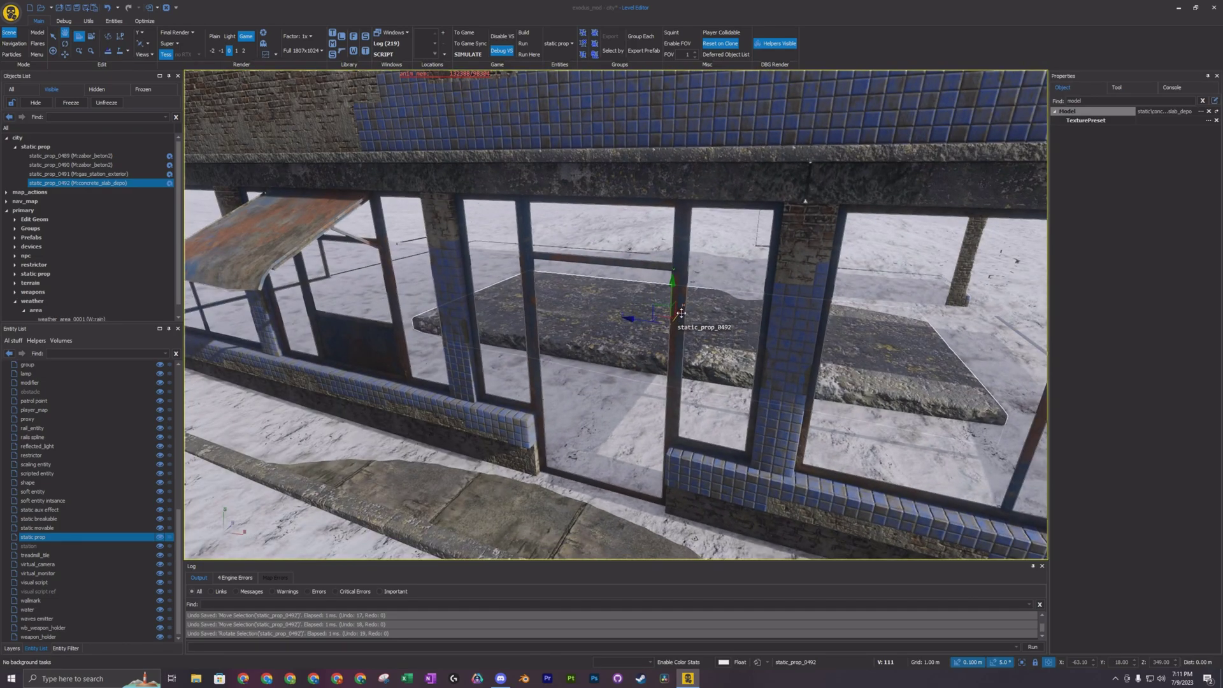
{"action": "left_click_drag", "start_coordinate": [665, 330], "coordinate": [639, 369]}
{"action": "right_click_drag", "start_coordinate": [639, 368], "coordinate": [667, 412]}
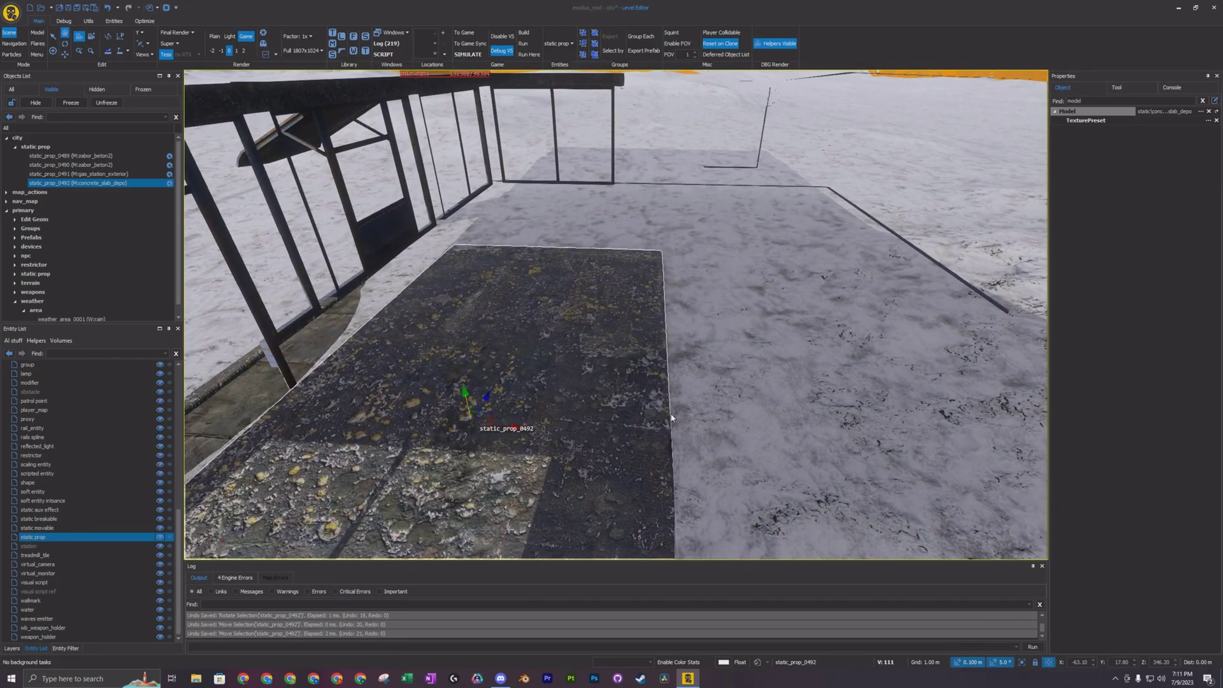
Step: Duplicate the concrete slab, move the copy off the original, and rotate it 90° so it stands upright
{"action": "key", "text": "ctrl+v"}
{"action": "left_click_drag", "start_coordinate": [454, 404], "coordinate": [397, 196]}
{"action": "right_click_drag", "start_coordinate": [397, 196], "coordinate": [412, 305]}
{"action": "left_click_drag", "start_coordinate": [415, 290], "coordinate": [560, 200]}
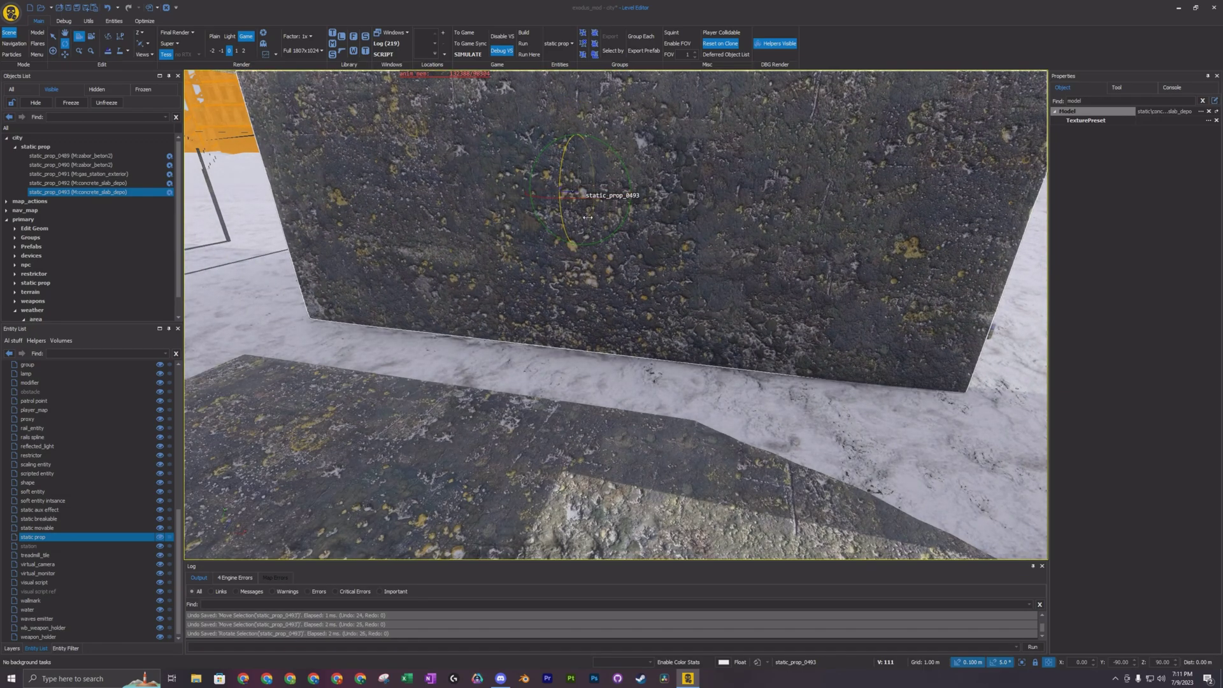
Step: Move the upright concrete slab copy into place inside the gas station, beyond the floor slab
{"action": "mouse_move", "coordinate": [587, 217]}
{"action": "right_mouse_down"}
{"action": "mouse_move", "coordinate": [485, 191]}
{"action": "mouse_move", "coordinate": [578, 203]}
{"action": "right_mouse_up"}
{"action": "key", "text": "w"}
{"action": "left_click_drag", "start_coordinate": [499, 292], "coordinate": [631, 293]}
{"action": "right_click_drag", "start_coordinate": [631, 294], "coordinate": [660, 284]}
{"action": "left_click_drag", "start_coordinate": [666, 274], "coordinate": [637, 283]}
{"action": "right_click_drag", "start_coordinate": [615, 289], "coordinate": [653, 288]}
{"action": "mouse_move", "coordinate": [630, 266]}
{"action": "left_mouse_down"}
{"action": "mouse_move", "coordinate": [646, 267]}
{"action": "mouse_move", "coordinate": [615, 260]}
{"action": "left_mouse_up"}
{"action": "right_click_drag", "start_coordinate": [615, 260], "coordinate": [488, 271]}
{"action": "mouse_move", "coordinate": [574, 268]}
{"action": "right_mouse_down"}
{"action": "mouse_move", "coordinate": [536, 267]}
{"action": "mouse_move", "coordinate": [529, 242]}
{"action": "mouse_move", "coordinate": [587, 268]}
{"action": "mouse_move", "coordinate": [548, 270]}
{"action": "mouse_move", "coordinate": [574, 272]}
{"action": "right_mouse_up"}
Step: Undo the last move of the slab copy and the stray static prop placement
{"action": "key", "text": "a"}
{"action": "mouse_move", "coordinate": [637, 328]}
{"action": "right_mouse_down"}
{"action": "mouse_move", "coordinate": [618, 343]}
{"action": "mouse_move", "coordinate": [696, 333]}
{"action": "mouse_move", "coordinate": [676, 319]}
{"action": "mouse_move", "coordinate": [691, 331]}
{"action": "right_mouse_up"}
{"action": "key", "text": "ctrl+z"}
{"action": "left_click", "coordinate": [638, 339]}
{"action": "key", "text": "ctrl+z"}
{"action": "right_click_drag", "start_coordinate": [567, 274], "coordinate": [695, 303]}
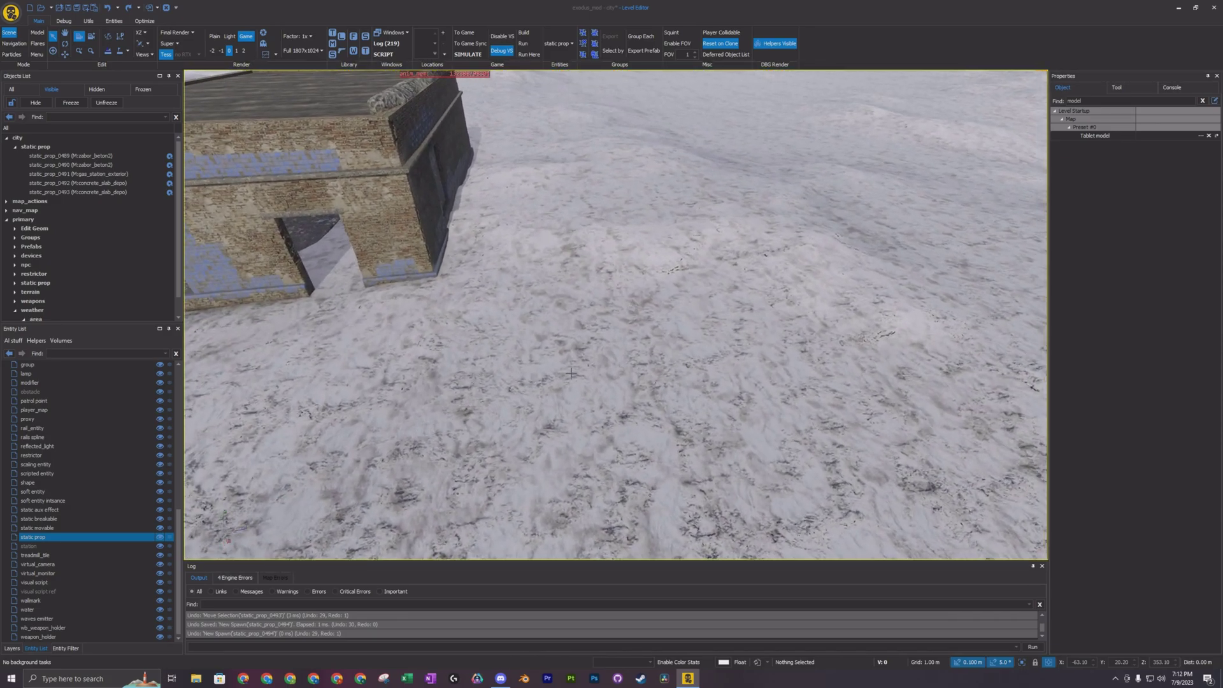
Step: Search the entity list for ladder and place a ladder_universal prefab outside the gas station's side wall
{"action": "mouse_move", "coordinate": [325, 428]}
{"action": "right_mouse_down"}
{"action": "mouse_move", "coordinate": [303, 376]}
{"action": "mouse_move", "coordinate": [332, 417]}
{"action": "right_mouse_up"}
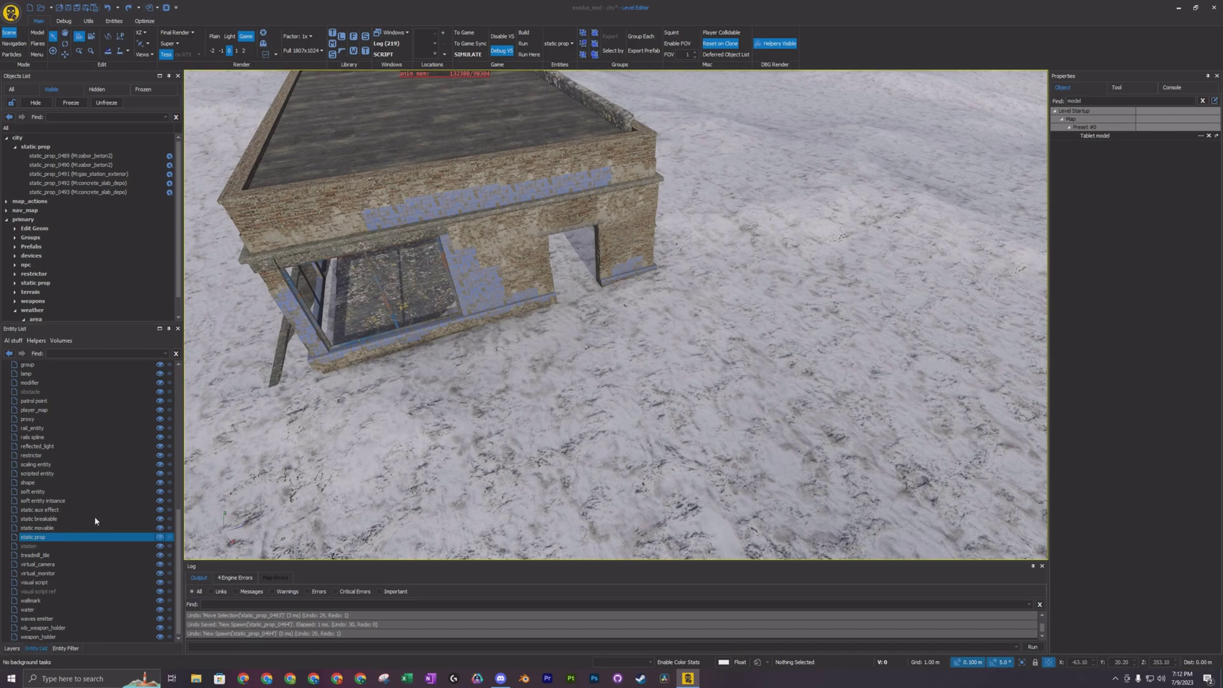
{"action": "left_click", "coordinate": [74, 493]}
{"action": "scroll", "coordinate": [74, 519], "scroll_direction": "up", "scroll_amount": 12}
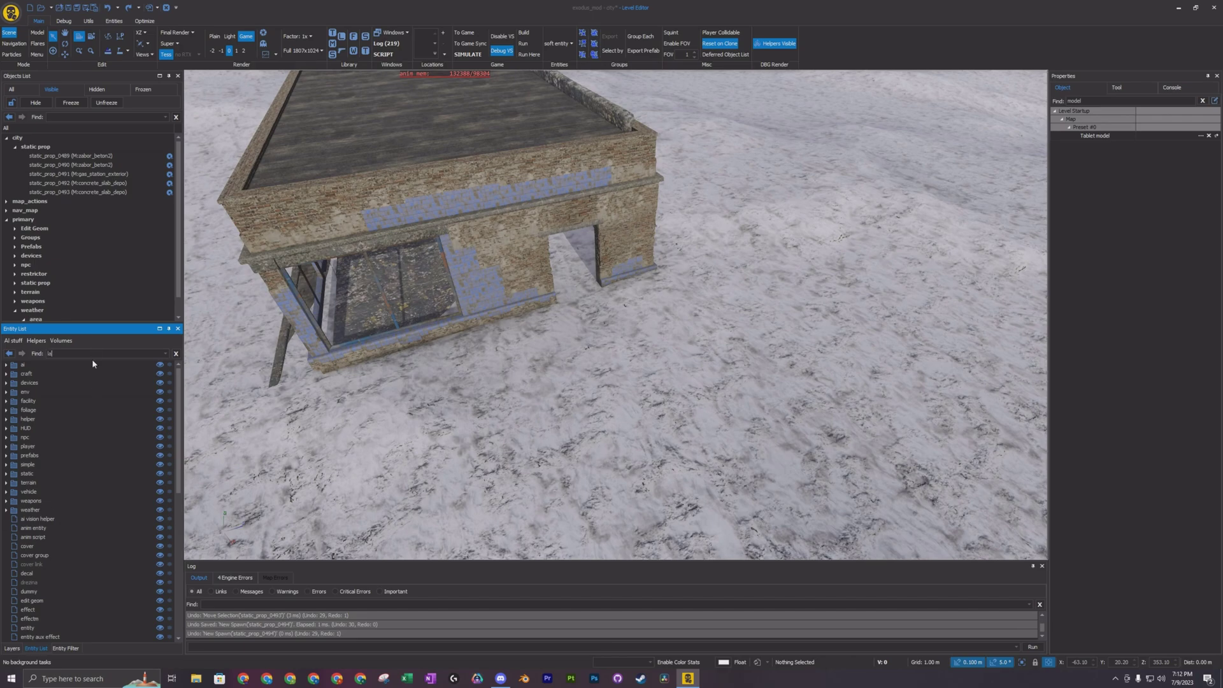
{"action": "key", "text": "Return"}
{"action": "left_click", "coordinate": [65, 401]}
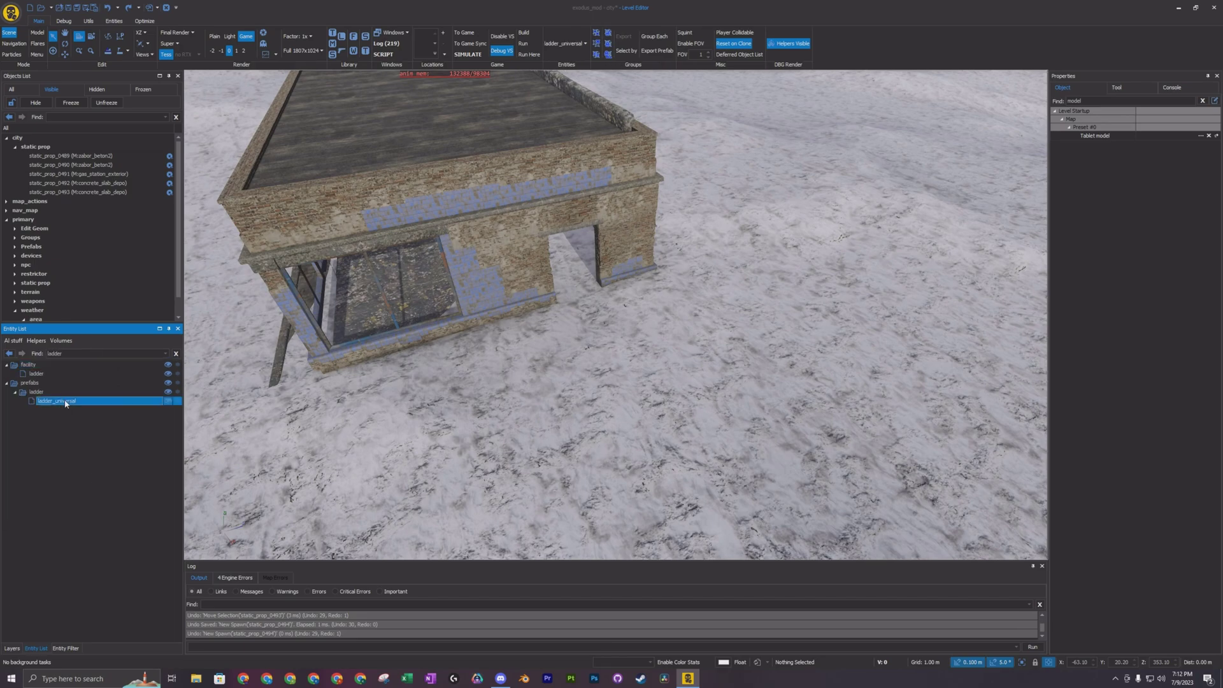
{"action": "left_click", "coordinate": [558, 410]}
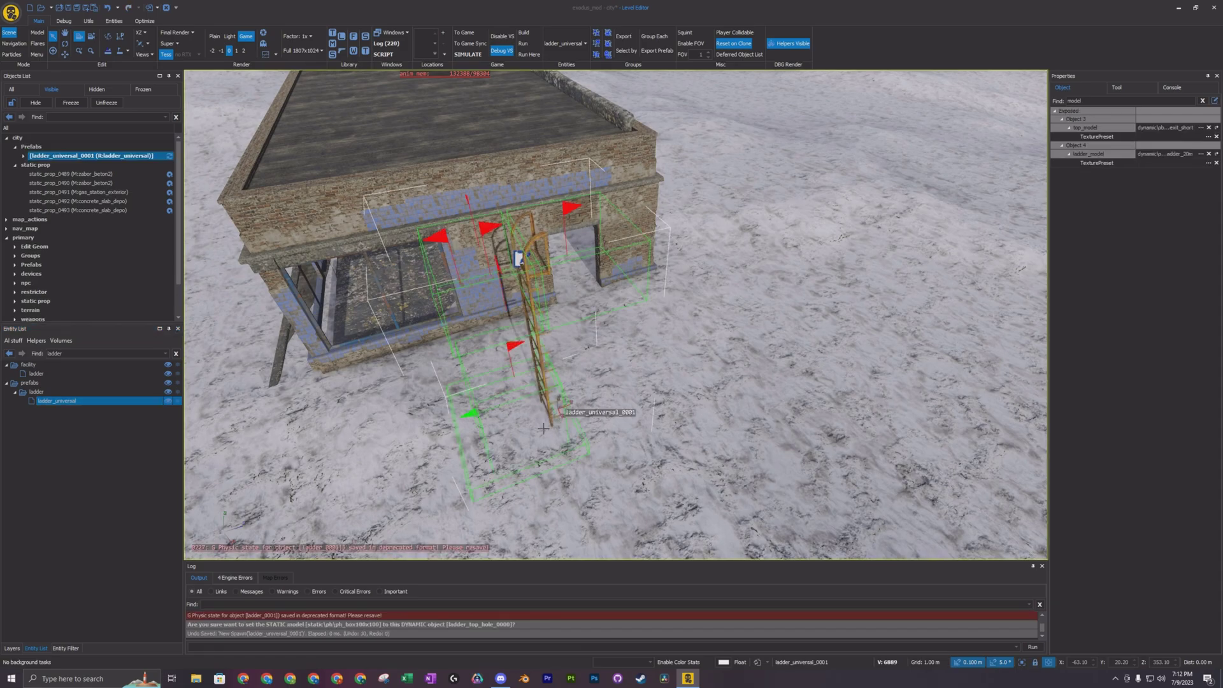
Step: Move the ladder against the side wall between the window and the doorway, with its top handrails over the roof edge
{"action": "key", "text": "w"}
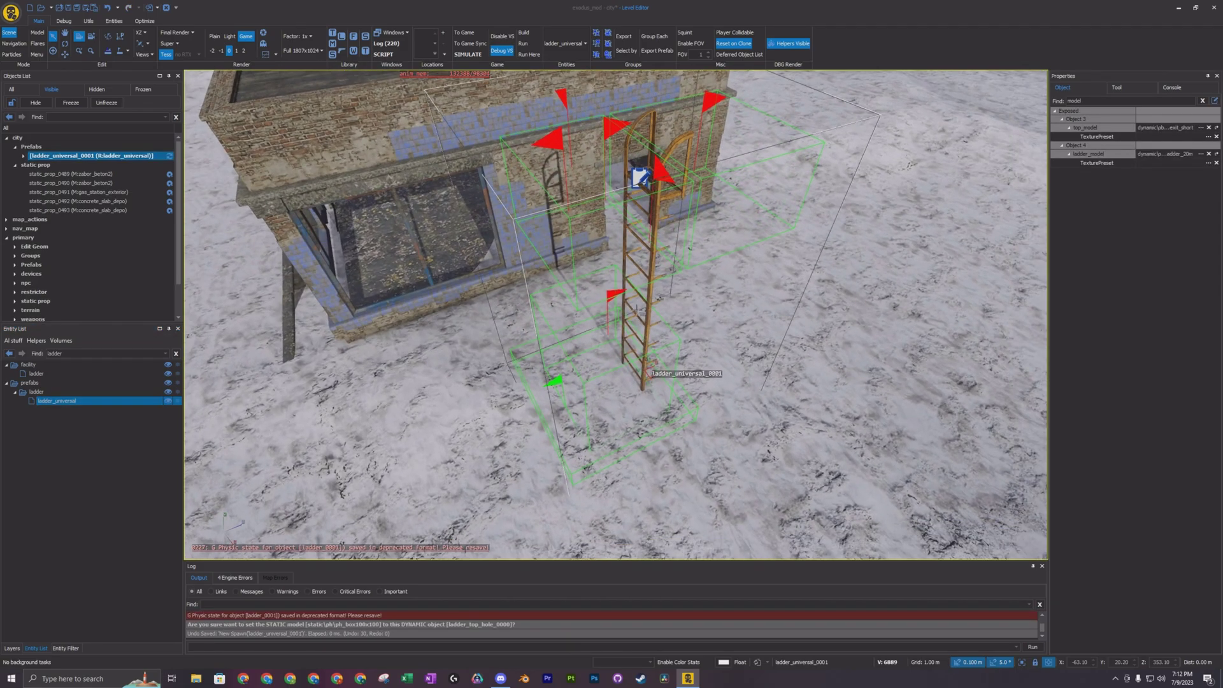
{"action": "right_click_drag", "start_coordinate": [655, 309], "coordinate": [681, 254]}
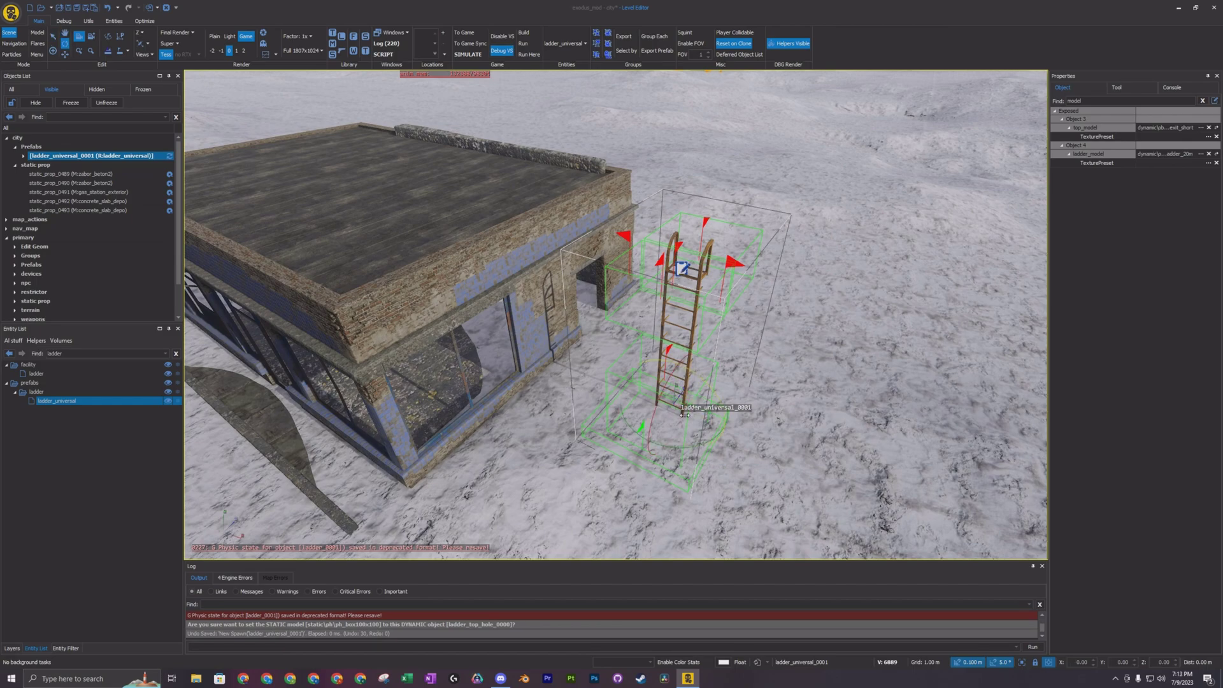
{"action": "left_click_drag", "start_coordinate": [672, 447], "coordinate": [719, 453]}
{"action": "left_click_drag", "start_coordinate": [636, 389], "coordinate": [501, 347]}
{"action": "right_click_drag", "start_coordinate": [539, 376], "coordinate": [628, 388]}
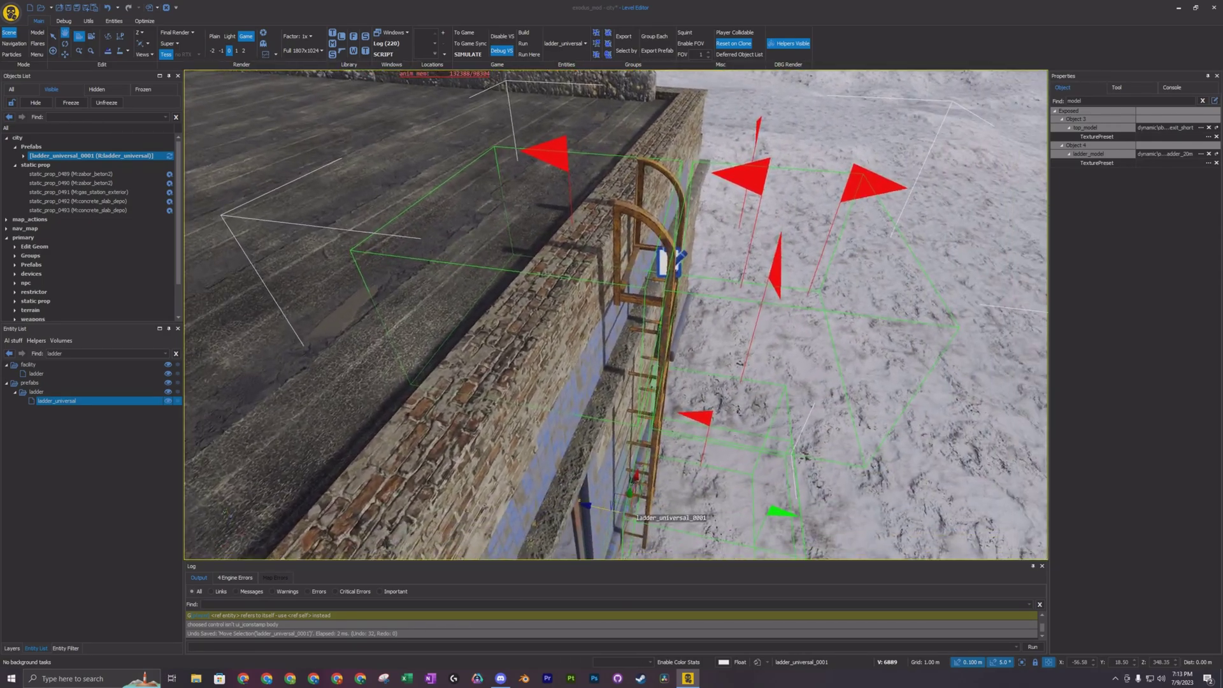
{"action": "right_click_drag", "start_coordinate": [621, 360], "coordinate": [608, 382]}
{"action": "left_click_drag", "start_coordinate": [609, 386], "coordinate": [588, 369]}
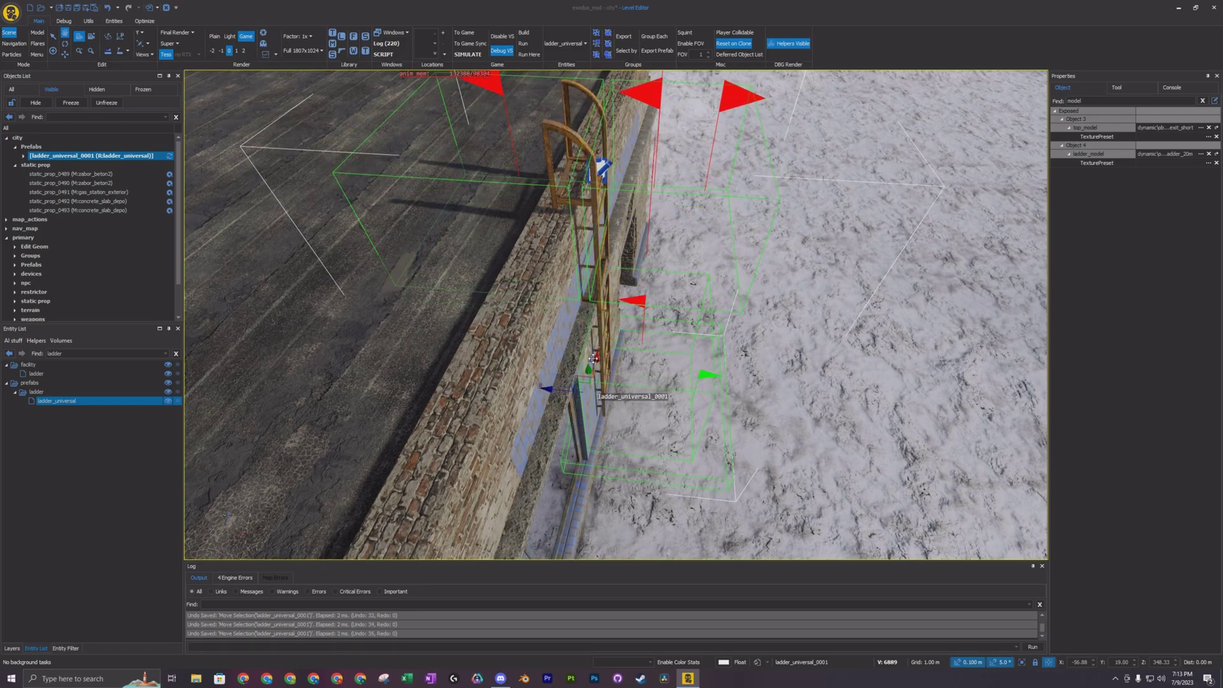
{"action": "mouse_move", "coordinate": [594, 362]}
{"action": "right_mouse_down"}
{"action": "mouse_move", "coordinate": [560, 350]}
{"action": "mouse_move", "coordinate": [558, 280]}
{"action": "mouse_move", "coordinate": [612, 306]}
{"action": "mouse_move", "coordinate": [583, 357]}
{"action": "mouse_move", "coordinate": [593, 362]}
{"action": "right_mouse_up"}
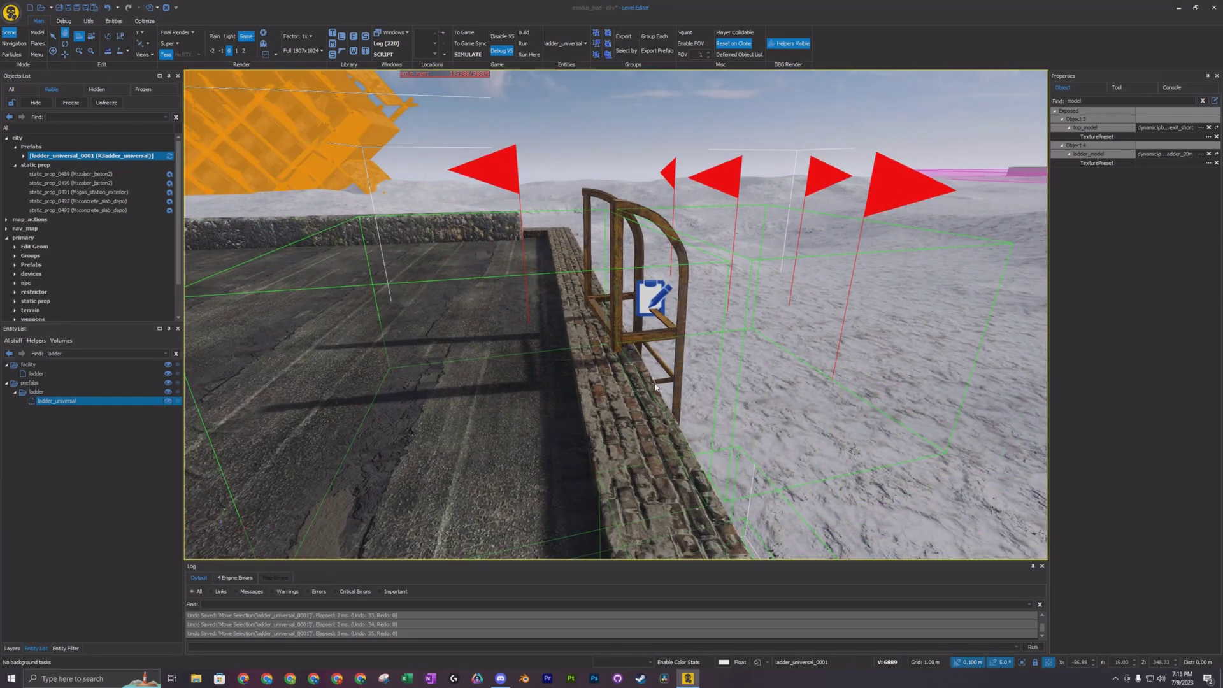
Step: Rotate the ladder to -90° about the Y axis so it sits square to the wall
{"action": "key", "text": "s"}
{"action": "key", "text": "r"}
{"action": "key", "text": "s"}
{"action": "key", "text": "r"}
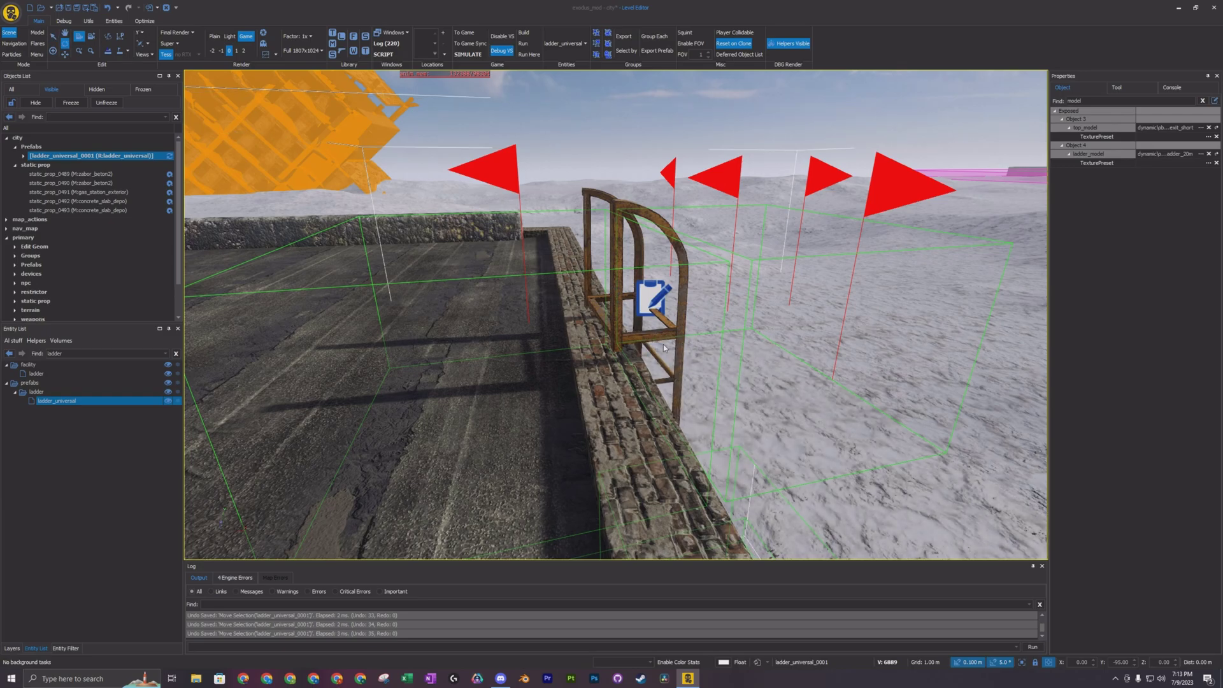
{"action": "right_click_drag", "start_coordinate": [655, 338], "coordinate": [702, 469]}
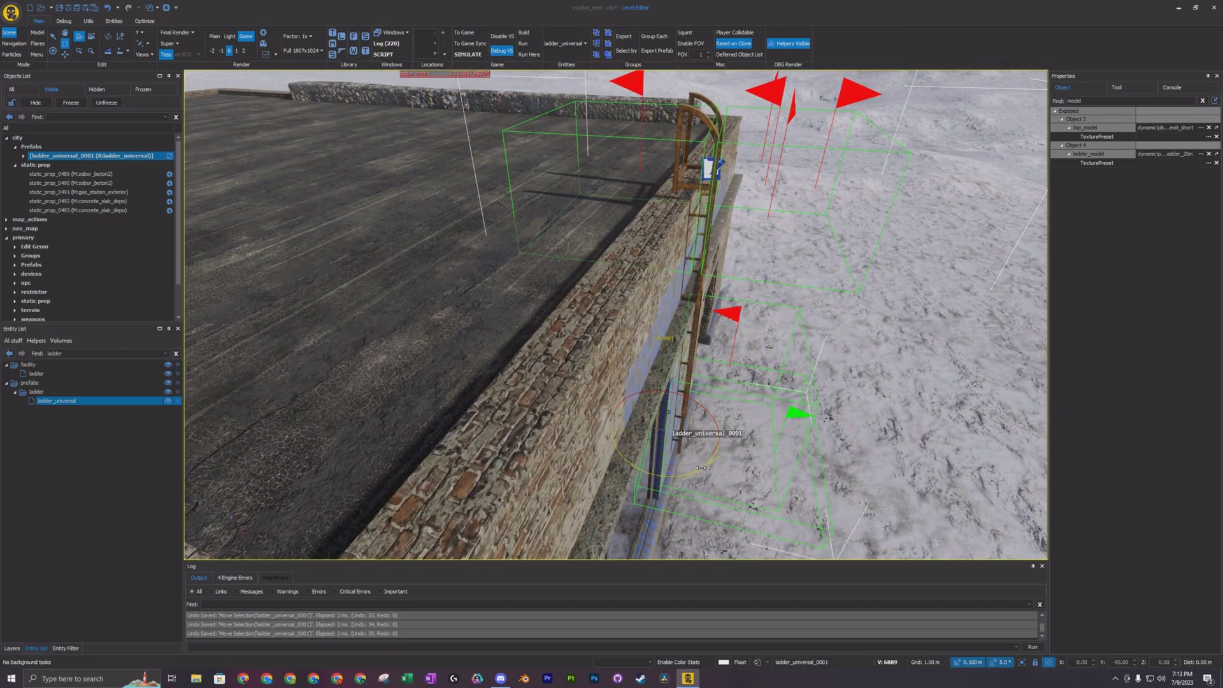
{"action": "left_click_drag", "start_coordinate": [701, 469], "coordinate": [708, 463]}
Step: Examine from the roof how the ladder's top handrails sit over the brick edge
{"action": "right_click_drag", "start_coordinate": [709, 463], "coordinate": [752, 370]}
{"action": "key", "text": "w"}
{"action": "key", "text": "a"}
{"action": "key", "text": "d"}
{"action": "key", "text": "a"}
{"action": "key", "text": "d"}
{"action": "key", "text": "a"}
{"action": "right_click_drag", "start_coordinate": [638, 376], "coordinate": [663, 416]}
{"action": "key", "text": "w"}
{"action": "key", "text": "w"}
{"action": "right_click_drag", "start_coordinate": [708, 469], "coordinate": [708, 468]}
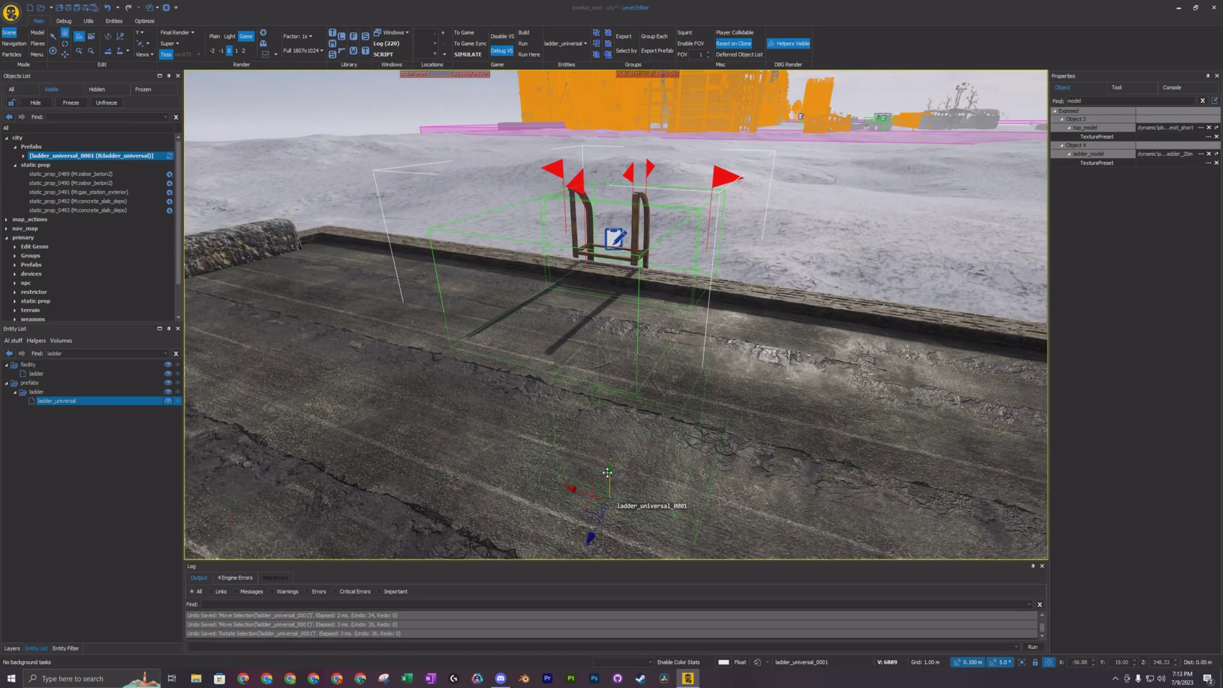
{"action": "left_click_drag", "start_coordinate": [607, 472], "coordinate": [607, 473]}
{"action": "right_click_drag", "start_coordinate": [646, 456], "coordinate": [586, 435]}
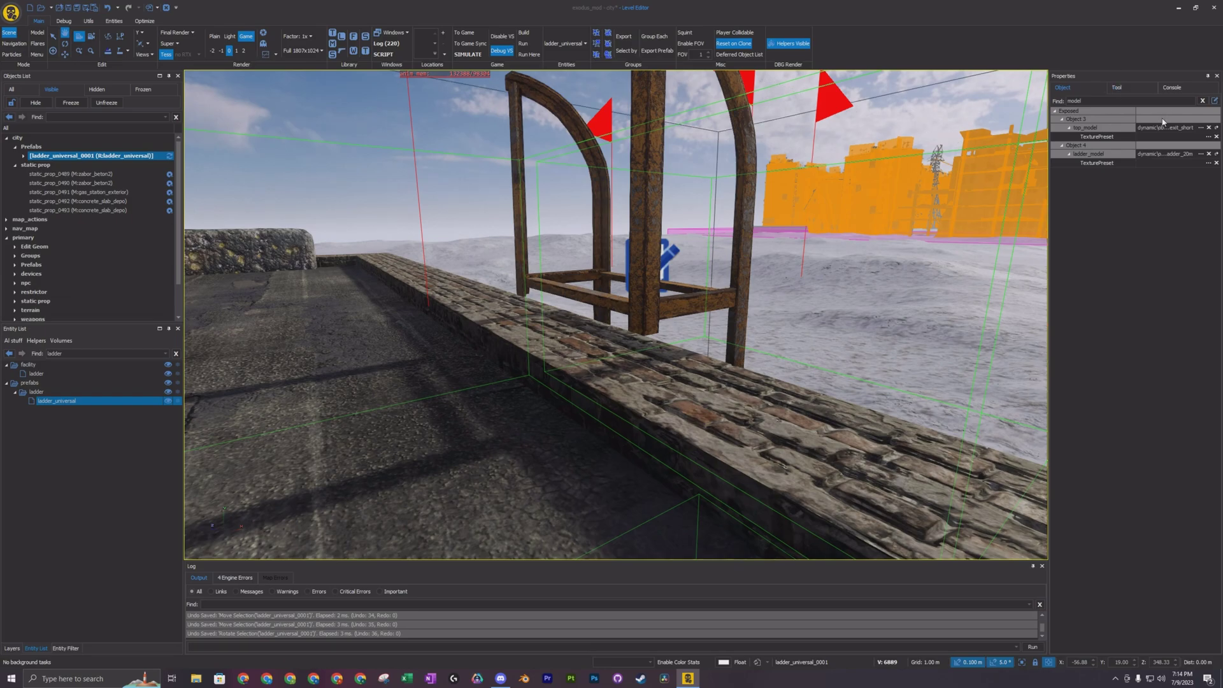
Step: Clear the property filter and lower the ladder to a Y position of 18.97
{"action": "left_click", "coordinate": [1203, 101]}
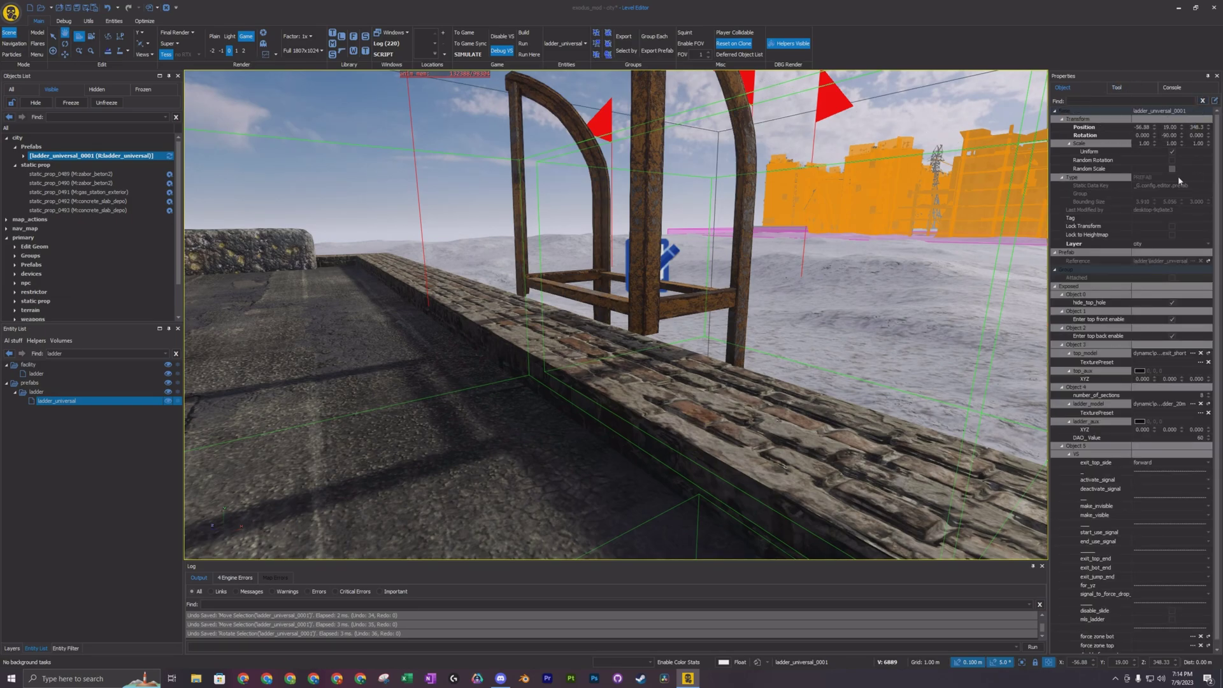
{"action": "scroll", "coordinate": [625, 258], "scroll_direction": "down", "scroll_amount": 3}
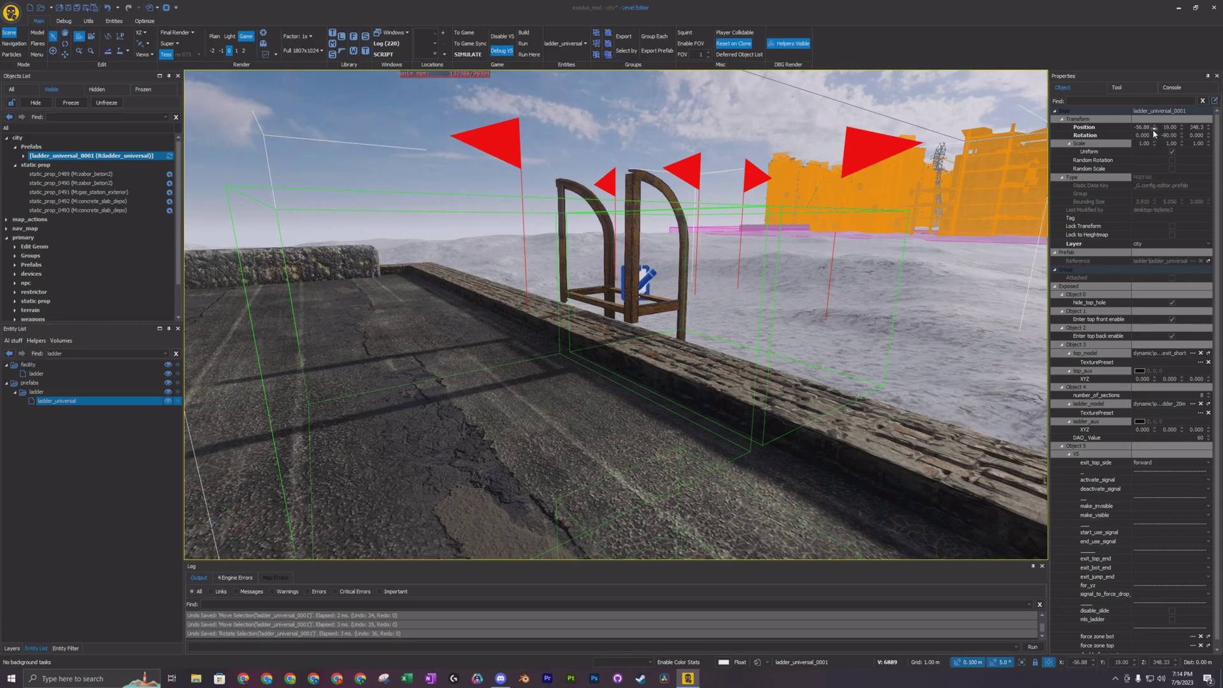
{"action": "left_click", "coordinate": [1183, 130]}
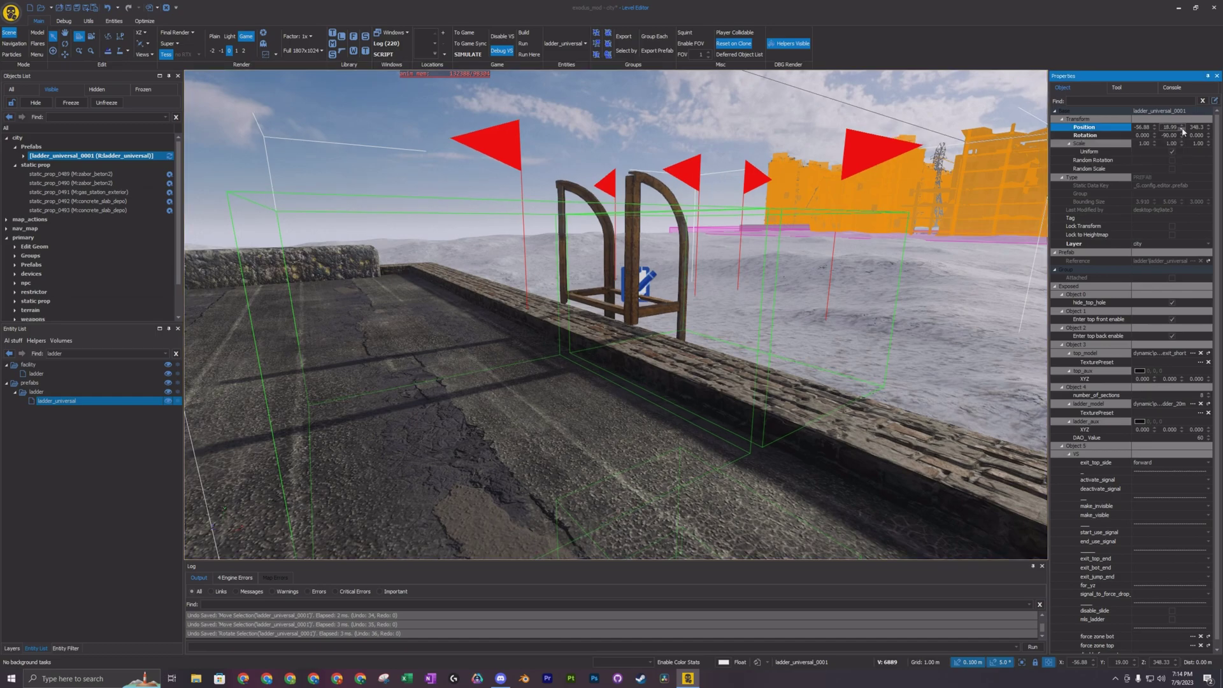
{"action": "left_click", "coordinate": [1182, 130]}
{"action": "left_click", "coordinate": [1183, 129]}
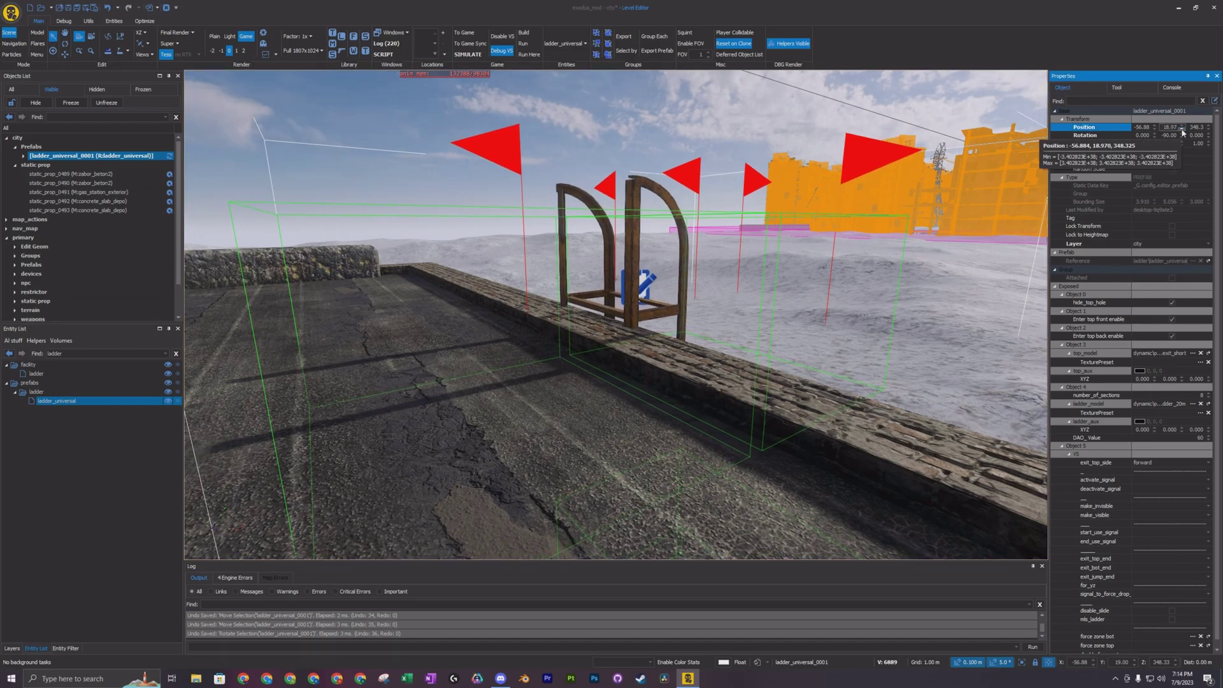
Step: Try the ladder at a Y position of 19.07, and return it to 18.97
{"action": "left_click", "coordinate": [1182, 126]}
{"action": "left_click", "coordinate": [1182, 126]}
{"action": "left_click", "coordinate": [1182, 127]}
{"action": "left_click", "coordinate": [1182, 127]}
{"action": "left_click", "coordinate": [1182, 126]}
{"action": "left_click", "coordinate": [1183, 127]}
{"action": "left_click", "coordinate": [1182, 127]}
{"action": "left_click", "coordinate": [1182, 126]}
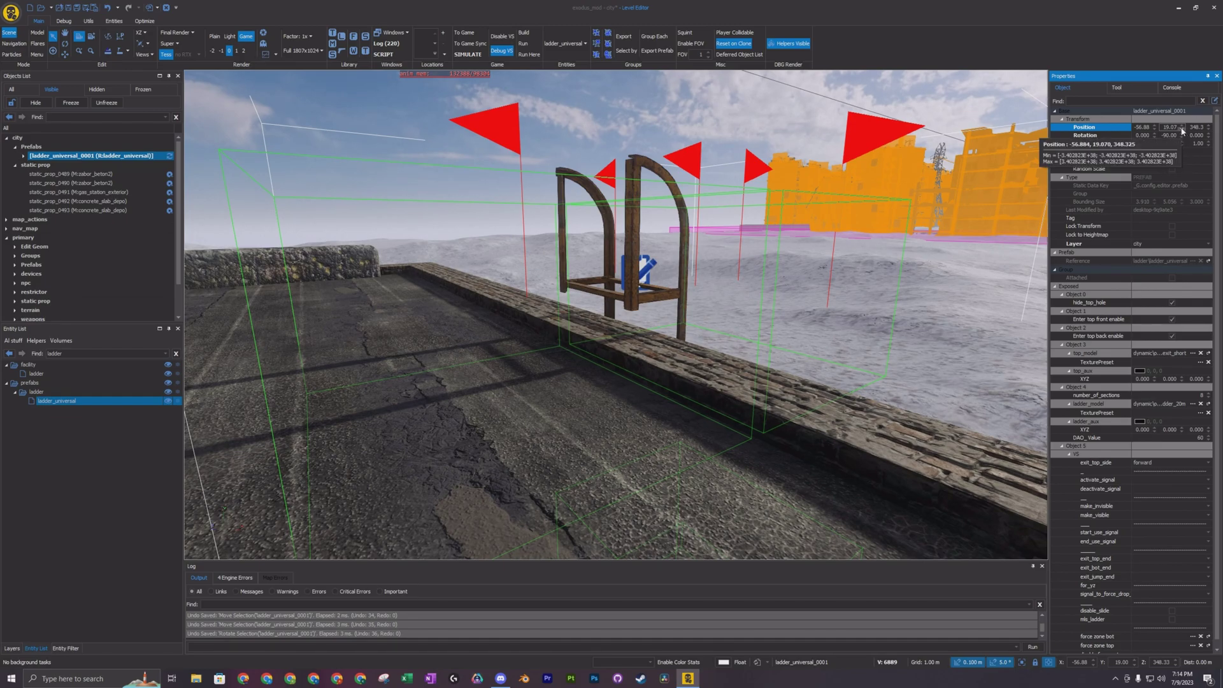
{"action": "left_click", "coordinate": [1182, 130]}
{"action": "left_click", "coordinate": [1182, 130]}
{"action": "left_click", "coordinate": [1181, 130]}
{"action": "left_click", "coordinate": [1182, 130]}
{"action": "left_click", "coordinate": [1182, 129]}
{"action": "left_click", "coordinate": [1182, 129]}
{"action": "left_click", "coordinate": [1181, 129]}
{"action": "left_click", "coordinate": [1182, 130]}
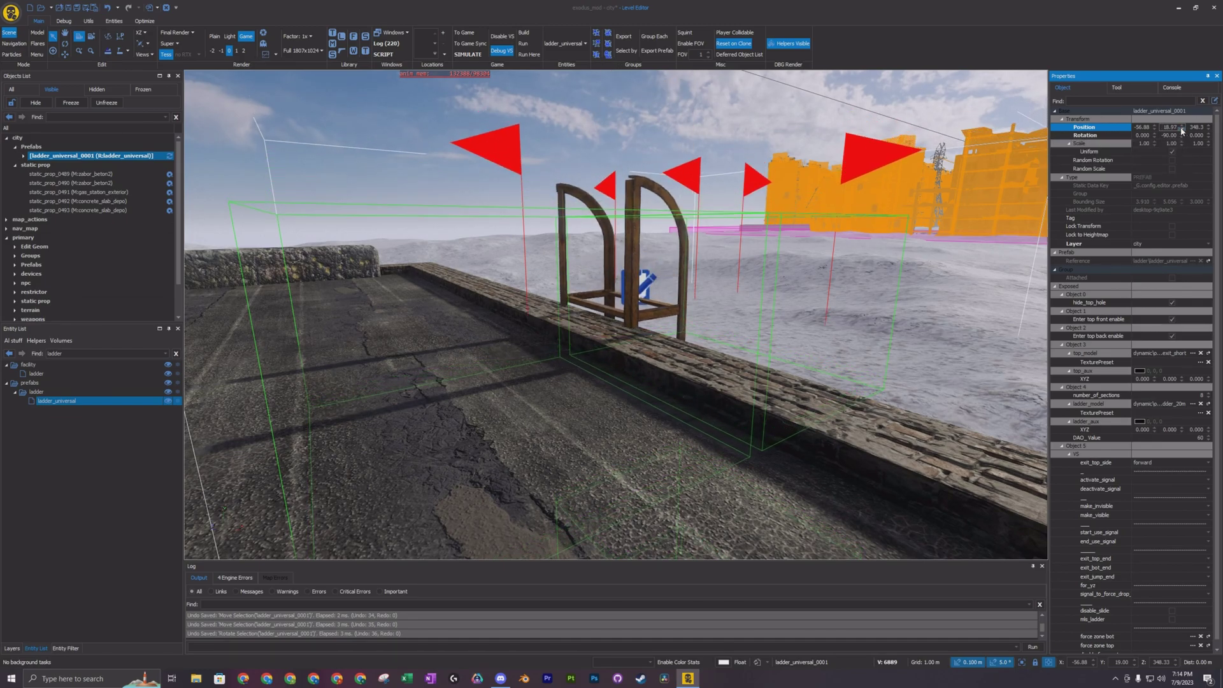
Step: Run the game from beside the gas station and climb the ladder to the roof to test it
{"action": "key", "text": "w"}
{"action": "right_click_drag", "start_coordinate": [891, 210], "coordinate": [720, 198]}
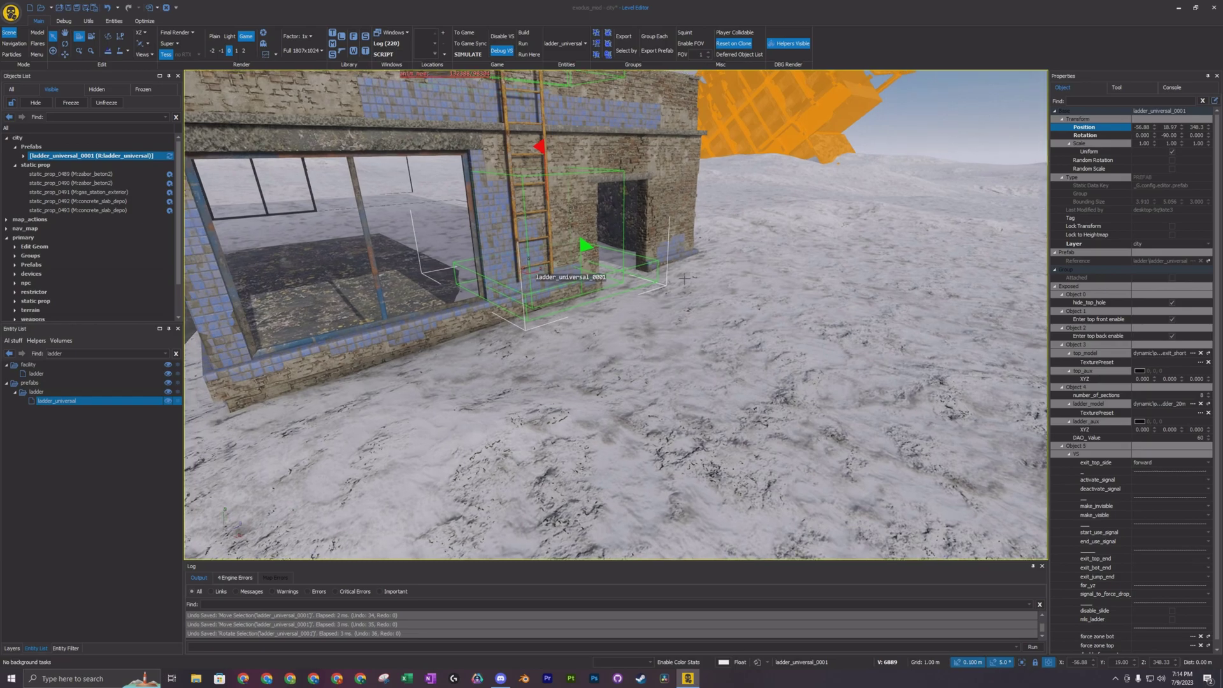
{"action": "left_click", "coordinate": [470, 43]}
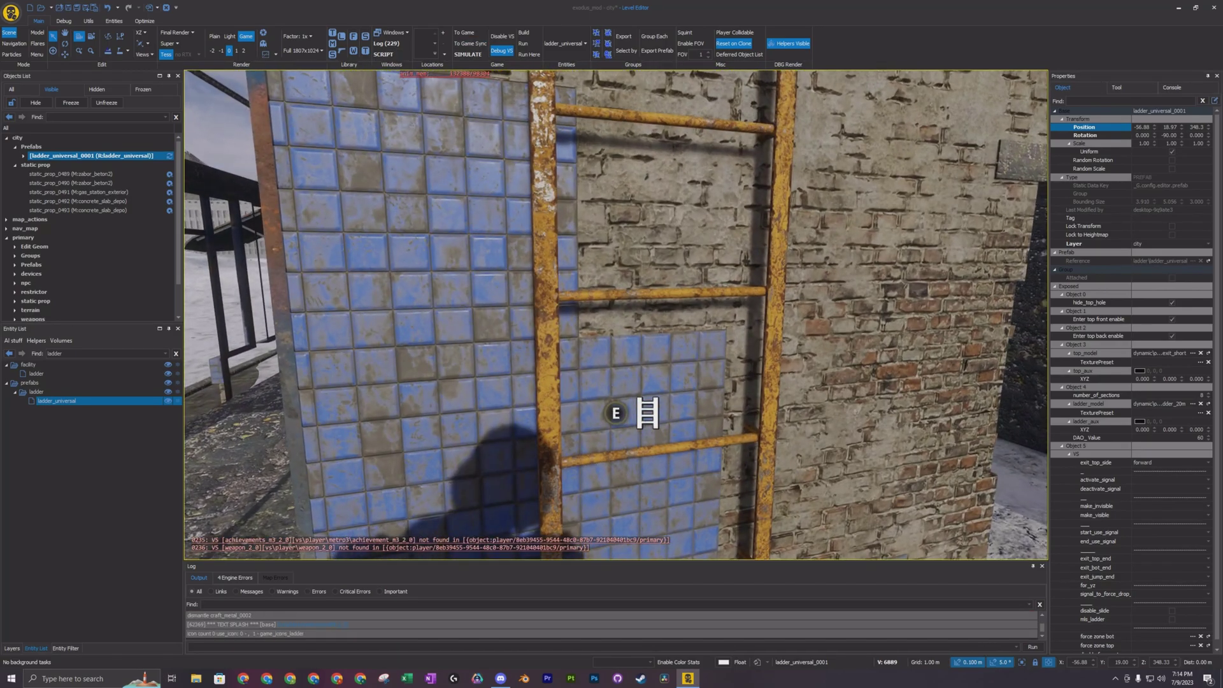
{"action": "key", "text": "e"}
{"action": "key", "text": "w"}
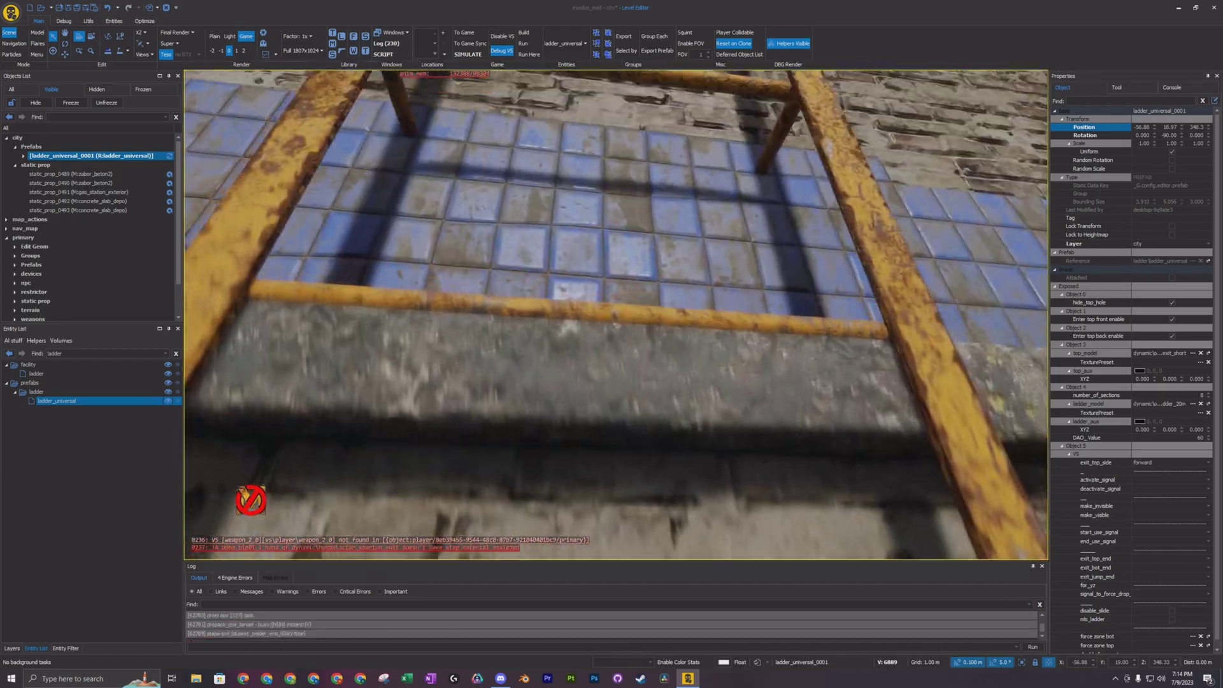
{"action": "key", "text": "w"}
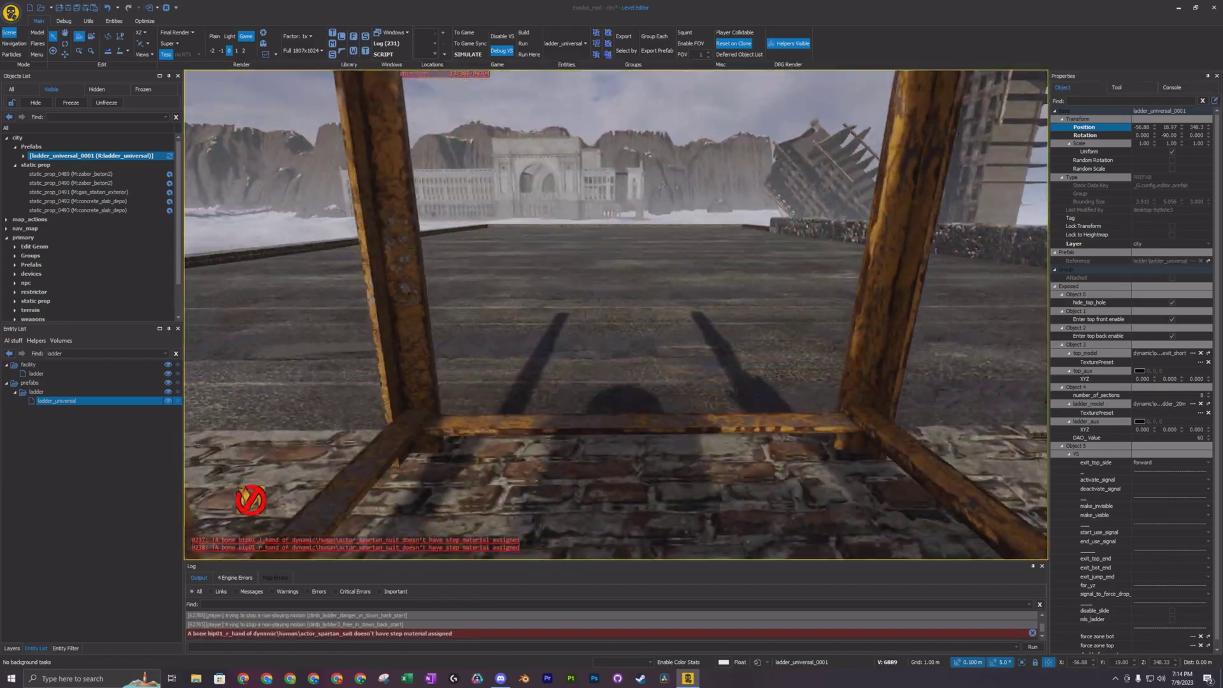